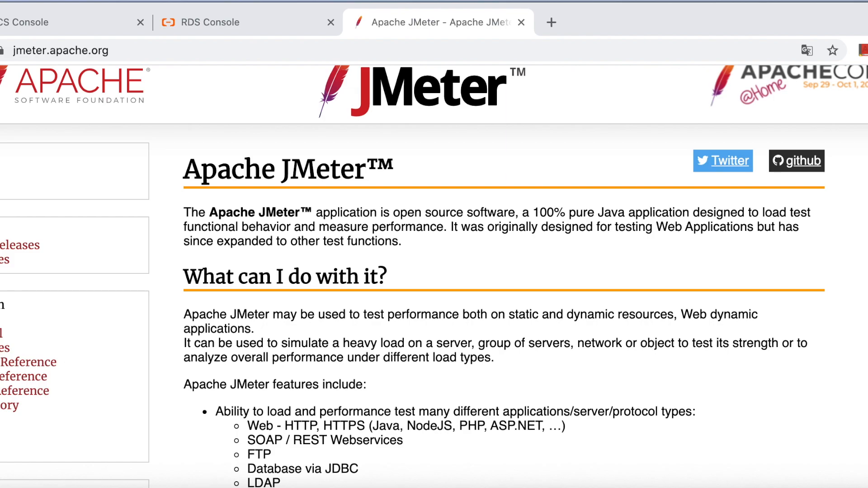
Step: Read the Apache JMeter introduction and the list of application, server and protocol types it can test
left_click(213, 216)
left_click_drag(187, 213, 363, 210)
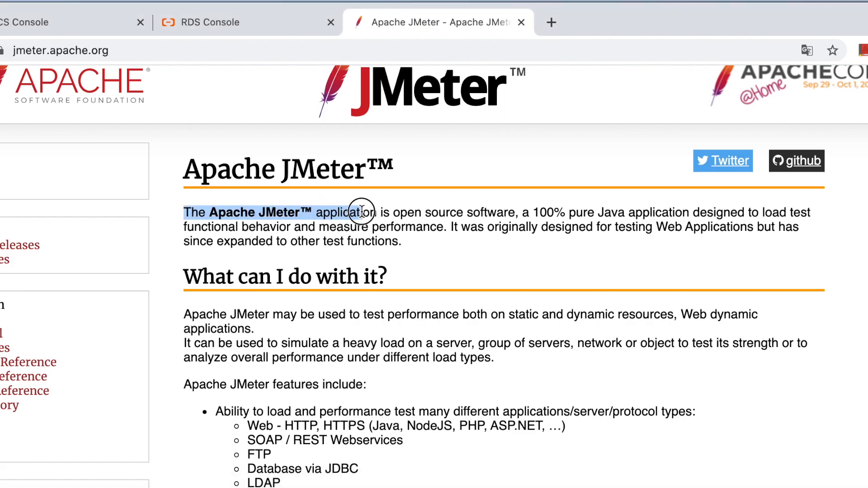
left_click(524, 213)
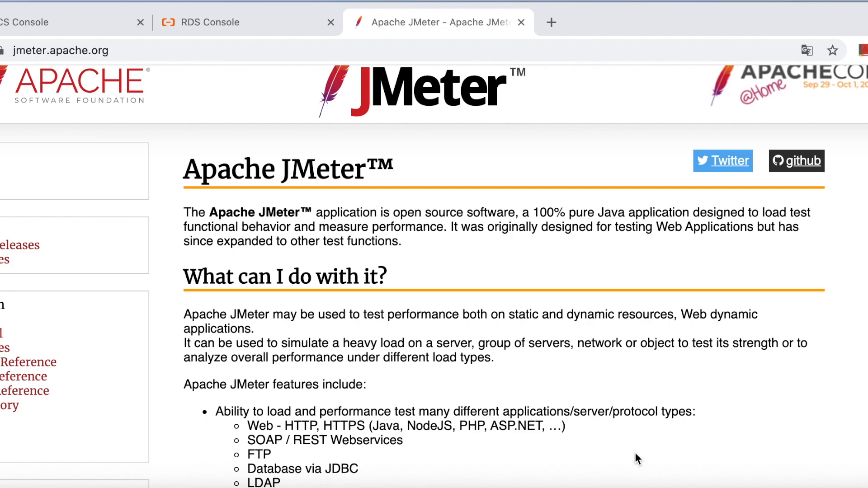
scroll(461, 389, "down", 5)
left_click_drag(204, 262, 398, 349)
left_click(403, 403)
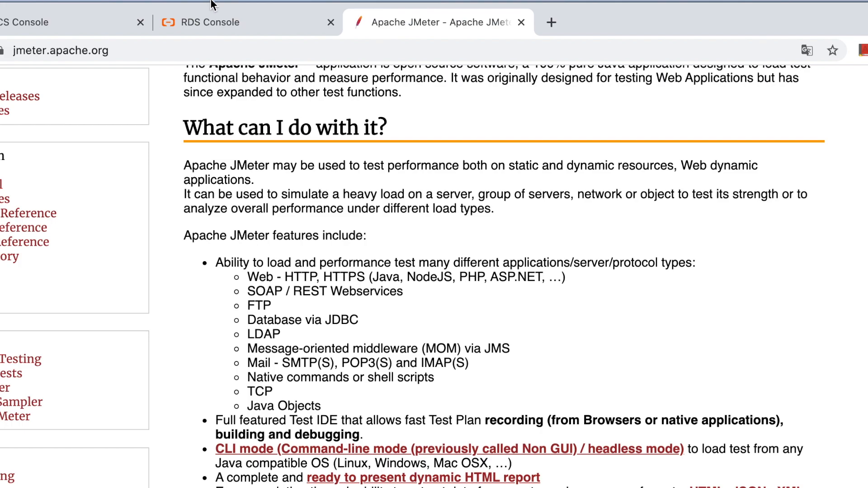
Step: Review the Japan (Tokyo) database instances in the RDS Console and the server instances in the ECS Console
left_click(213, 24)
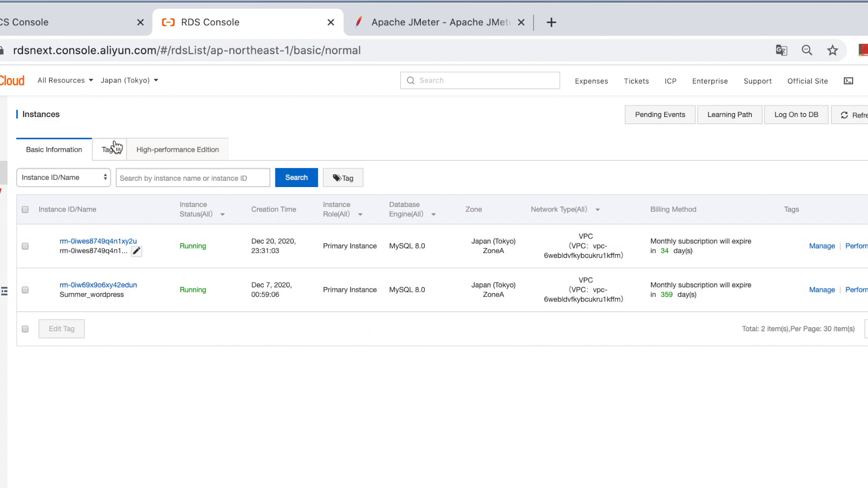
left_click(122, 81)
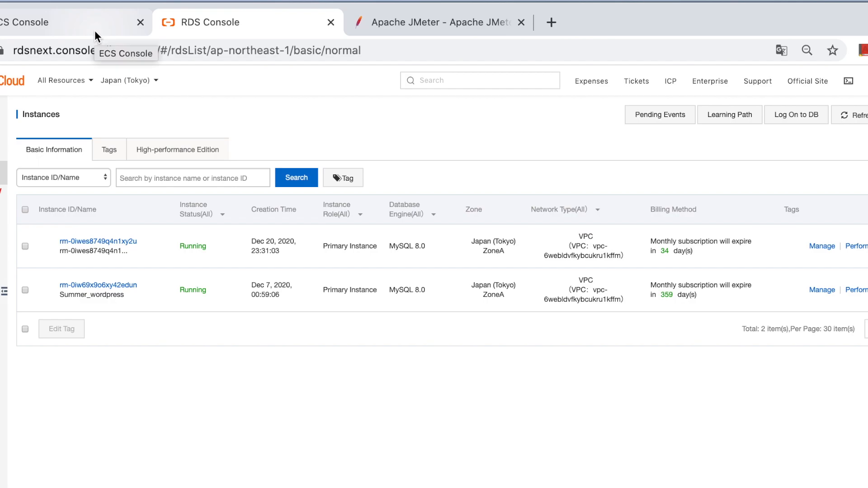
left_click(78, 29)
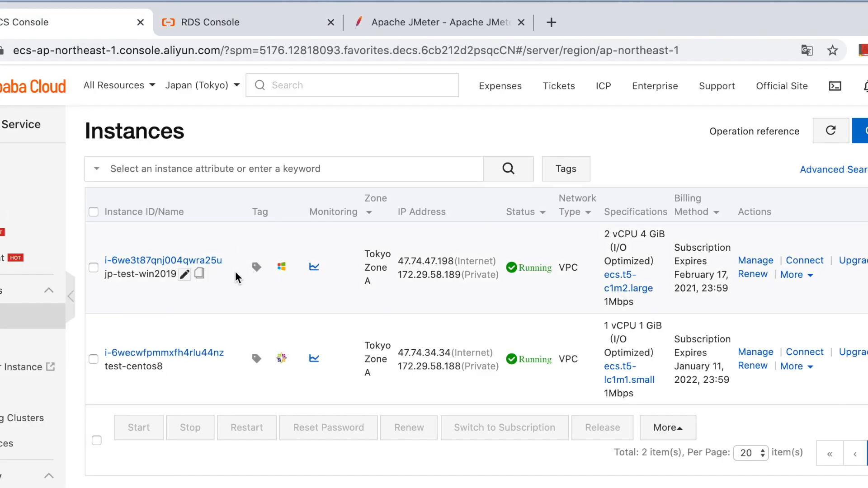
mouse_move(281, 269)
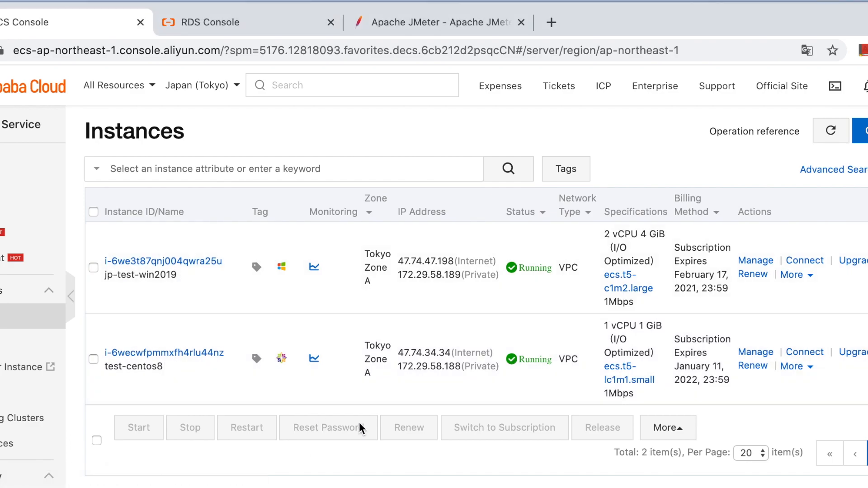
left_click(170, 20)
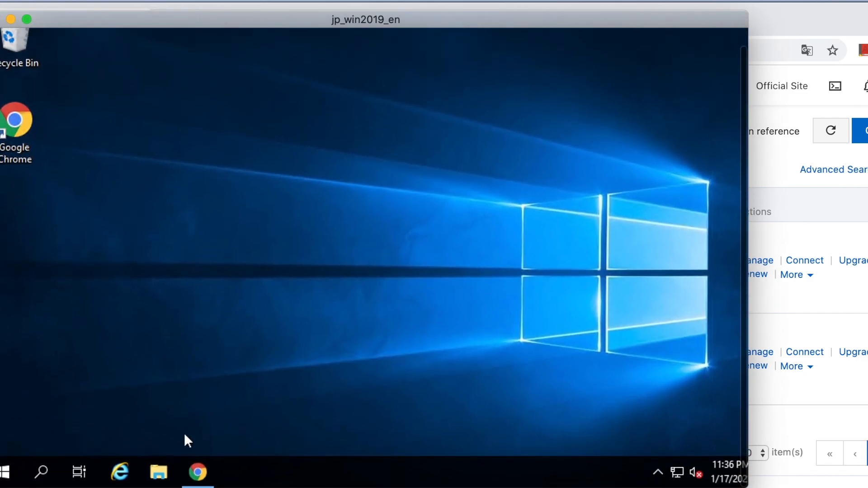
left_click(198, 474)
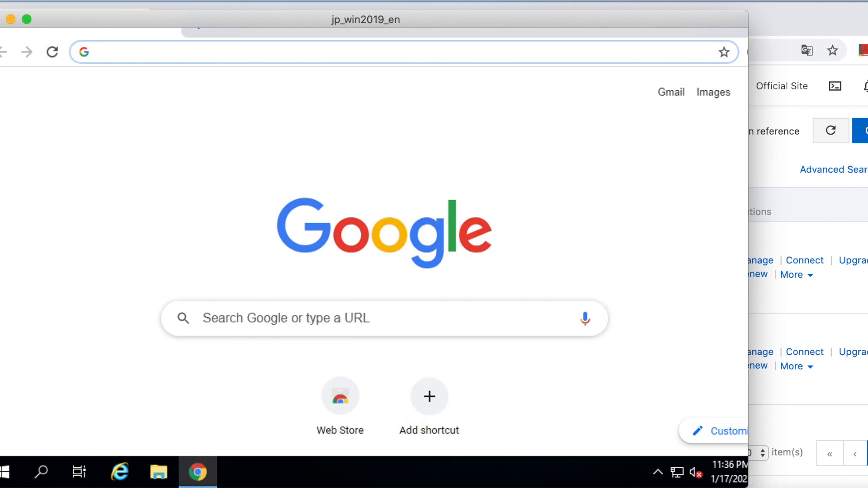
left_click(434, 487)
left_click(140, 48)
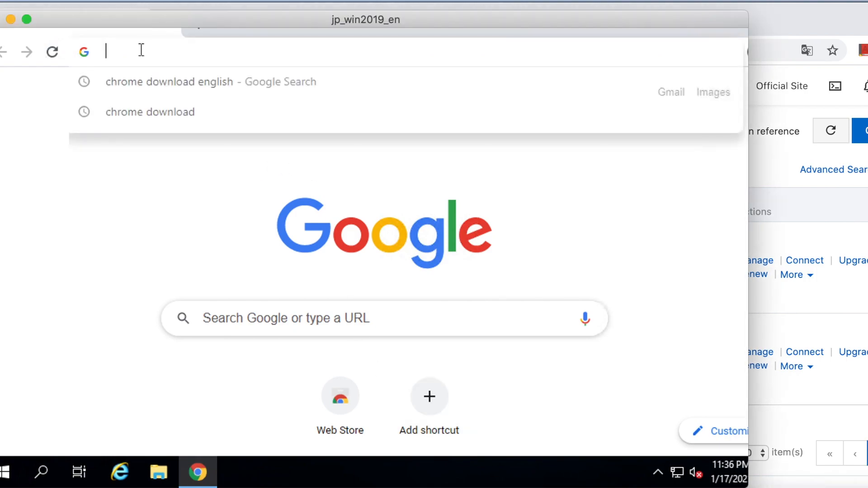
type("http://www.oracle.com/technetwork/java/javase/downloads/jdk8-downloads-2133151.html")
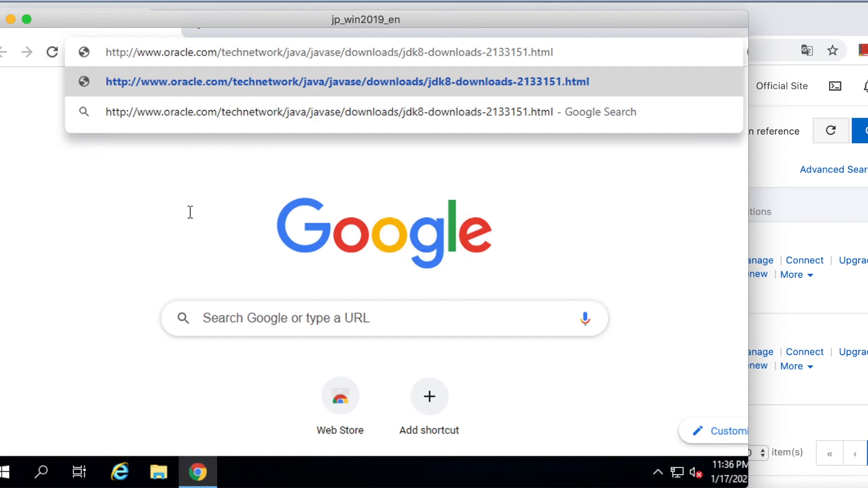
key("Return")
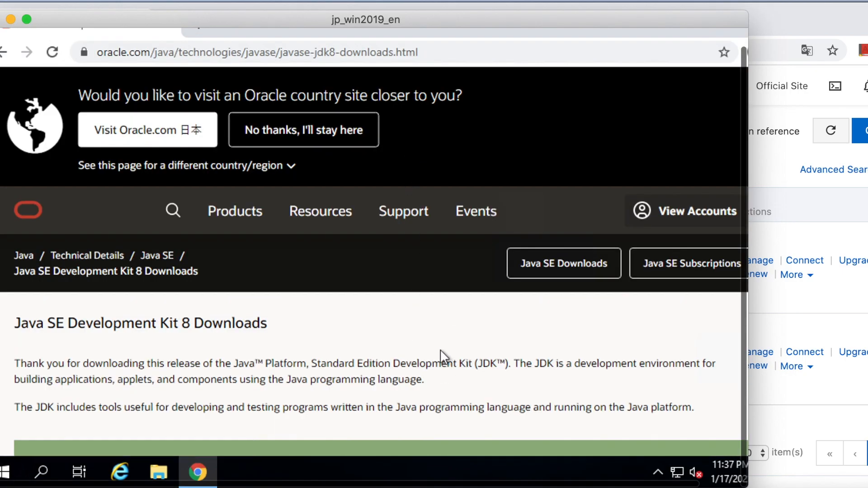
Step: Download the Windows x64 installer jdk-8u271-windows-x64.exe, accepting the Oracle license agreement and entering the Oracle account username
scroll(440, 349, "down", 5)
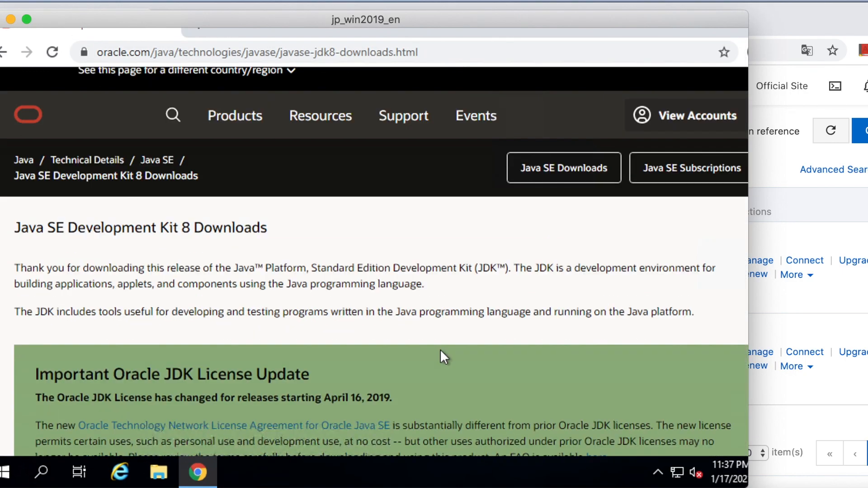
scroll(442, 352, "down", 5)
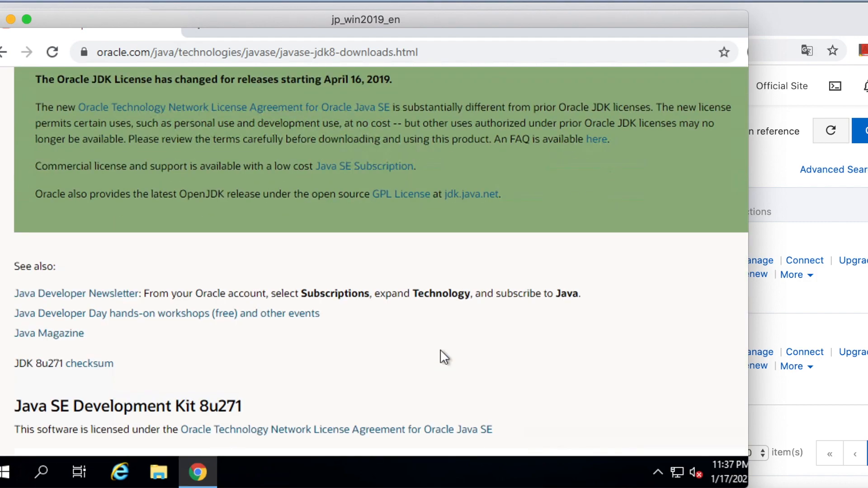
scroll(441, 349, "down", 9)
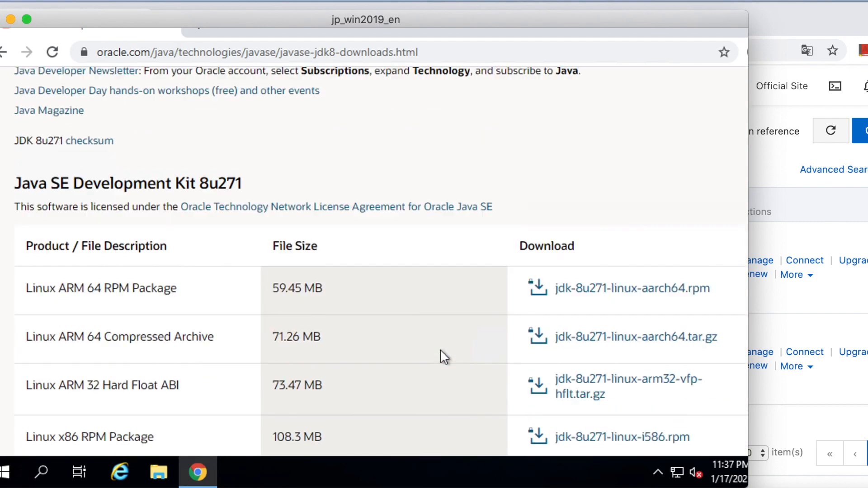
scroll(440, 350, "down", 3)
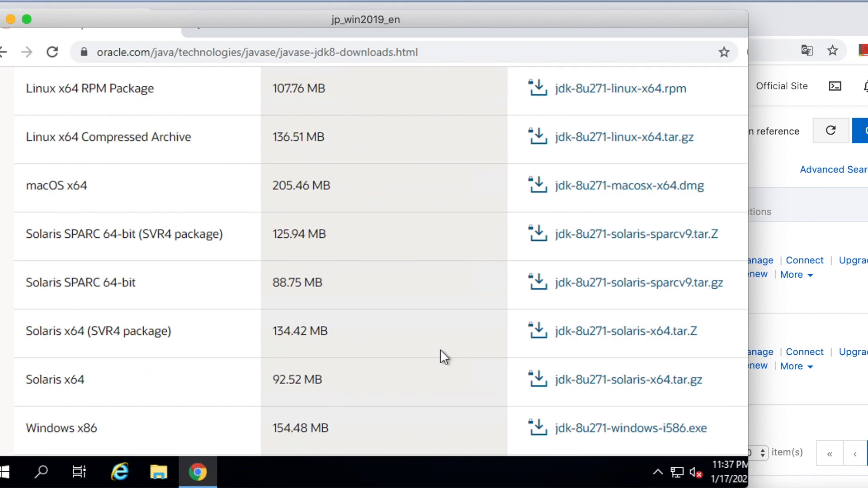
scroll(440, 350, "down", 1)
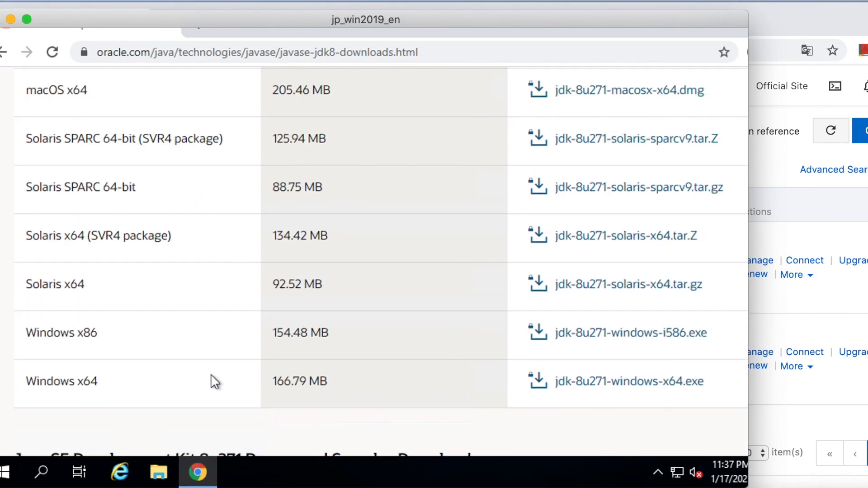
left_click(599, 388)
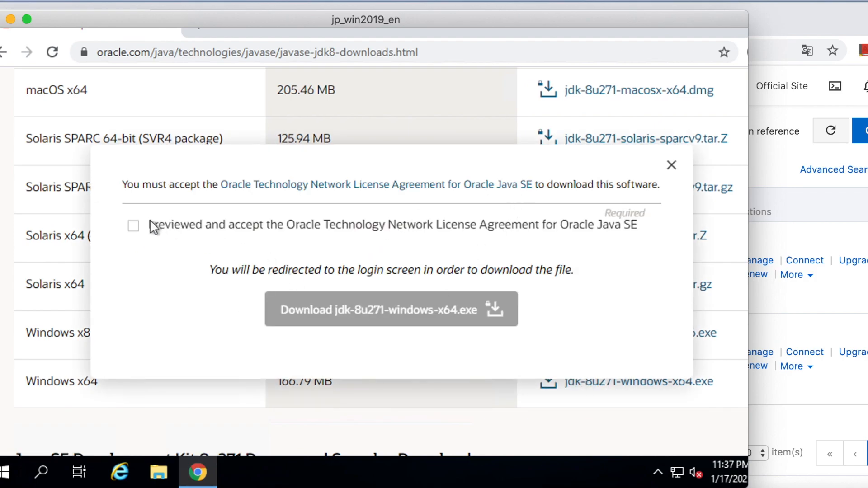
left_click(134, 226)
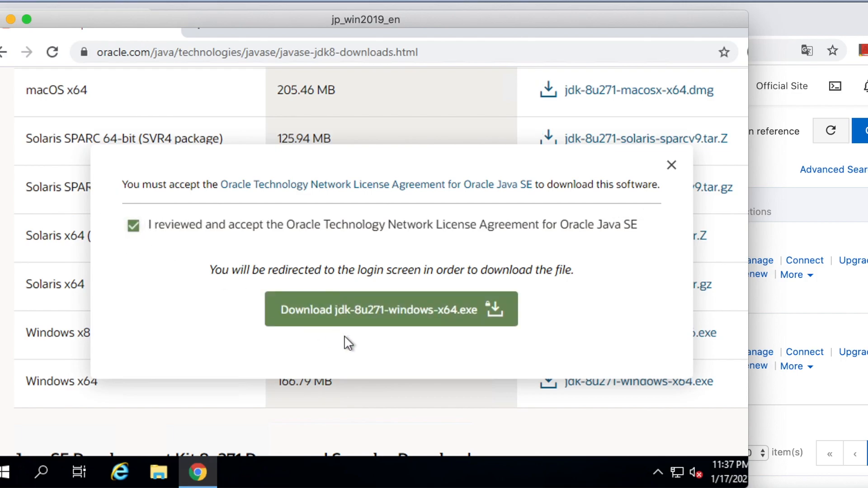
left_click(355, 319)
left_click(355, 171)
type("jiangq")
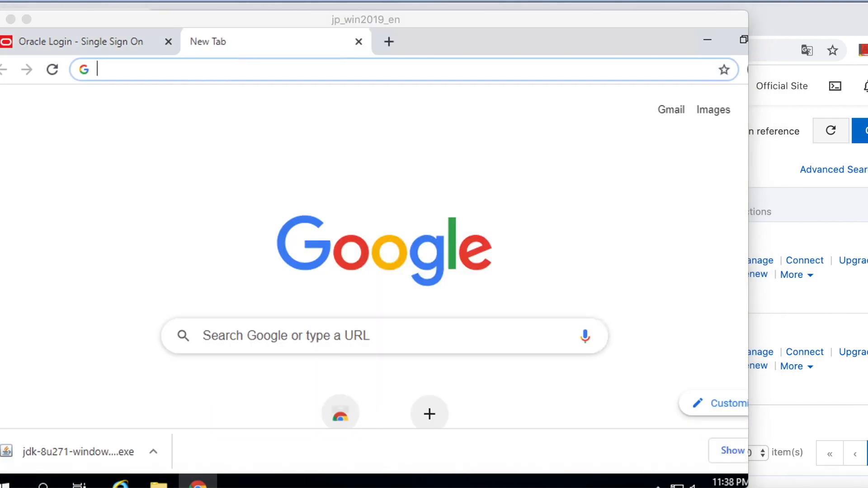
Step: Search Google for "JMeter download" in the new tab
left_click(218, 66)
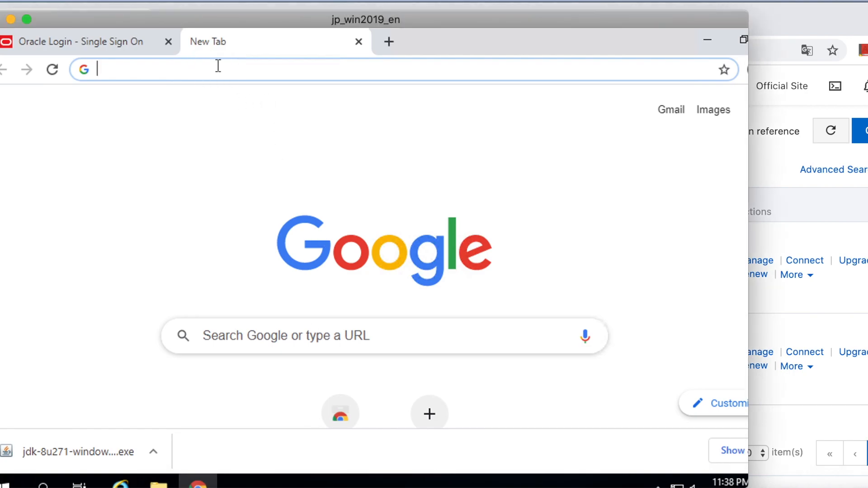
type("JMeter")
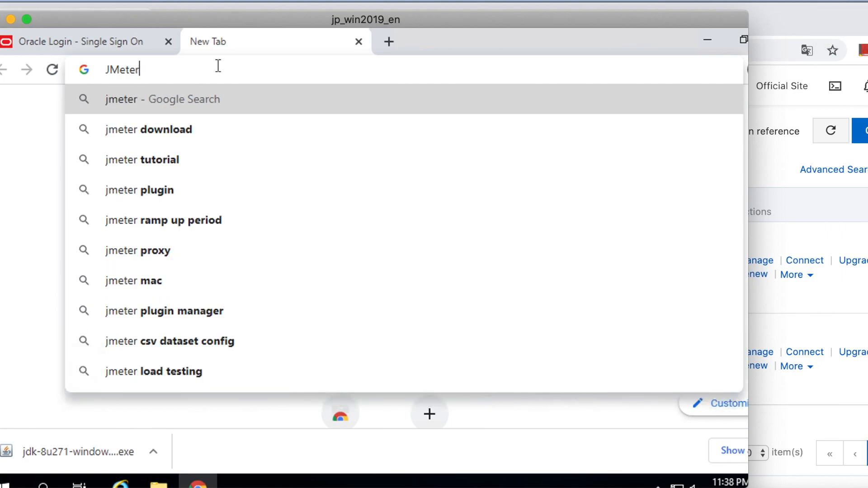
type("wnl")
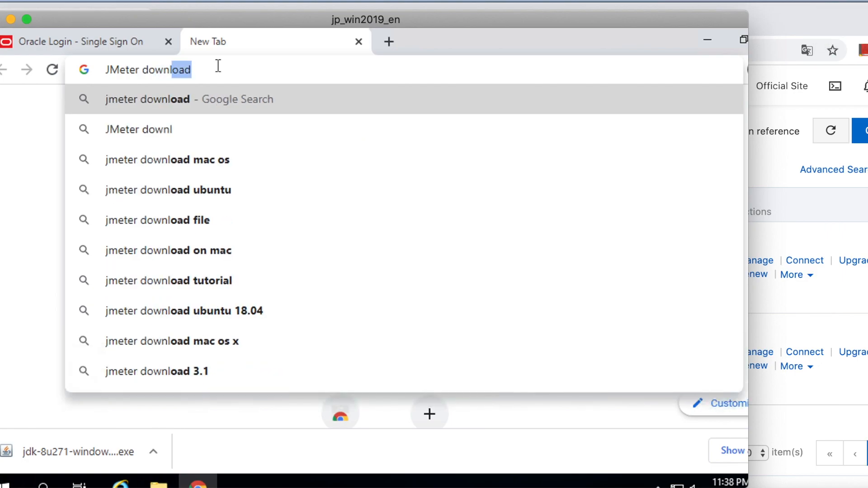
type("oad")
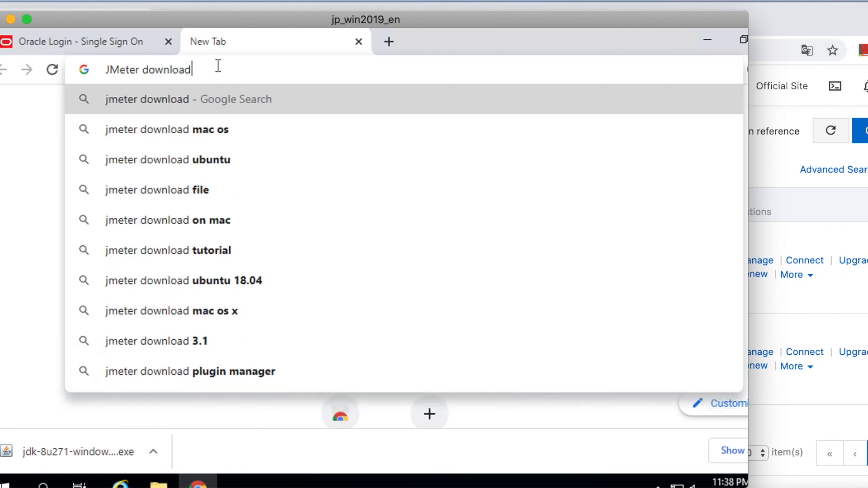
key("Return")
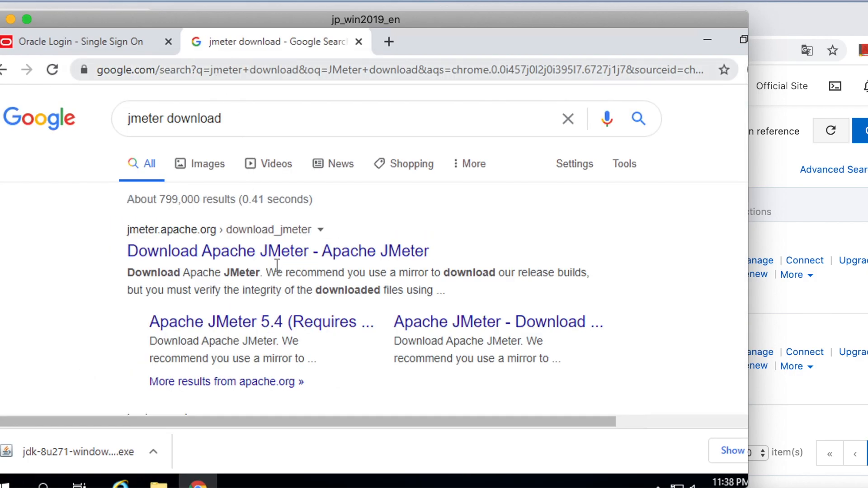
Step: Open the official Apache JMeter download page and download the binary archive apache-jmeter-5.4.zip
left_click(273, 254)
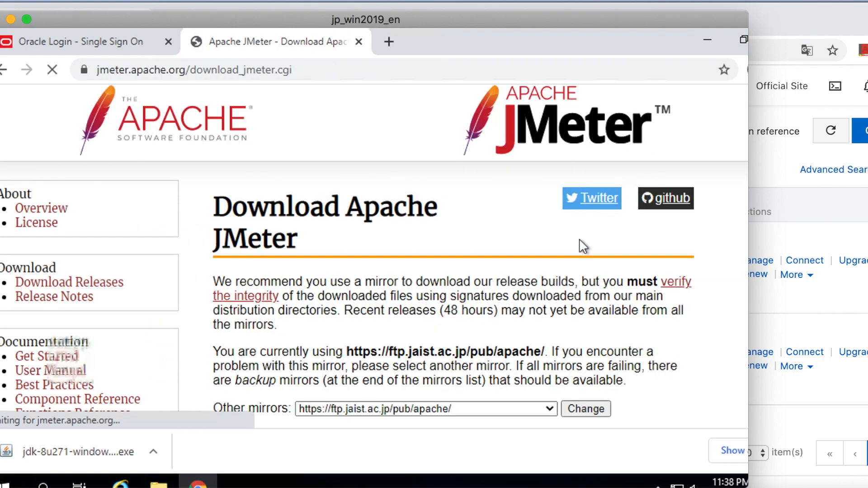
scroll(589, 307, "down", 3)
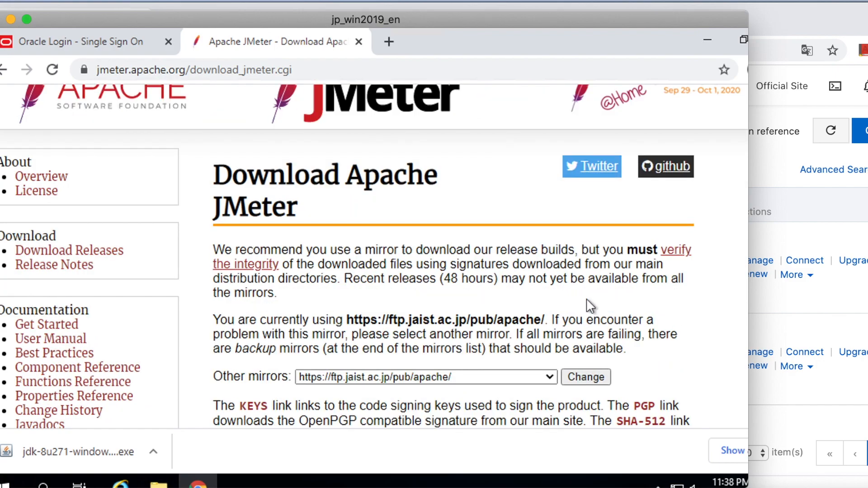
scroll(589, 308, "down", 1)
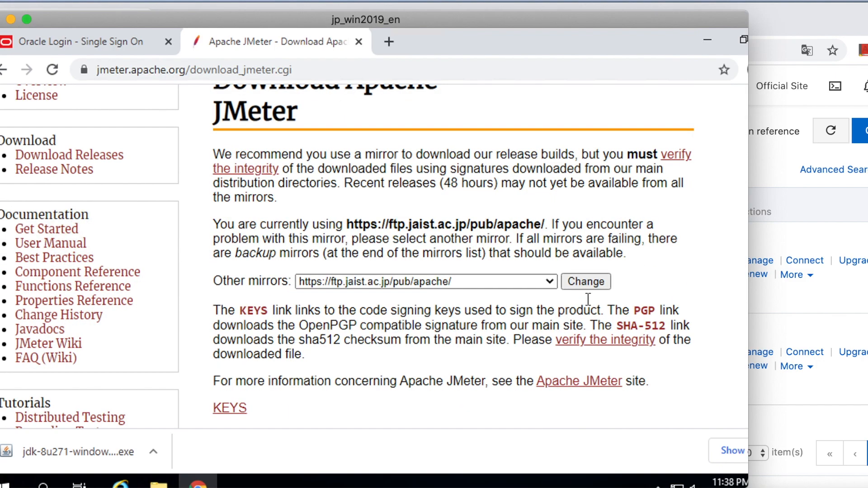
scroll(588, 299, "down", 5)
scroll(589, 308, "down", 5)
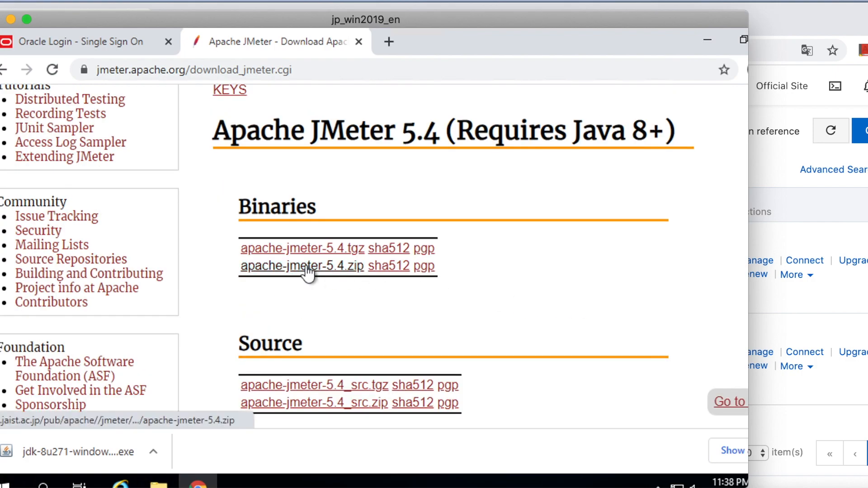
left_click(313, 269)
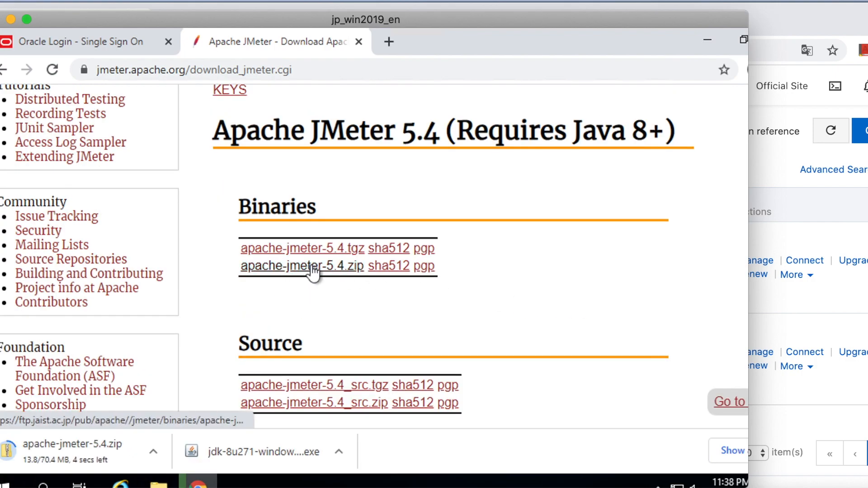
Step: Search Google for "Mysql jdbc jar download" in a new browser tab
left_click(386, 42)
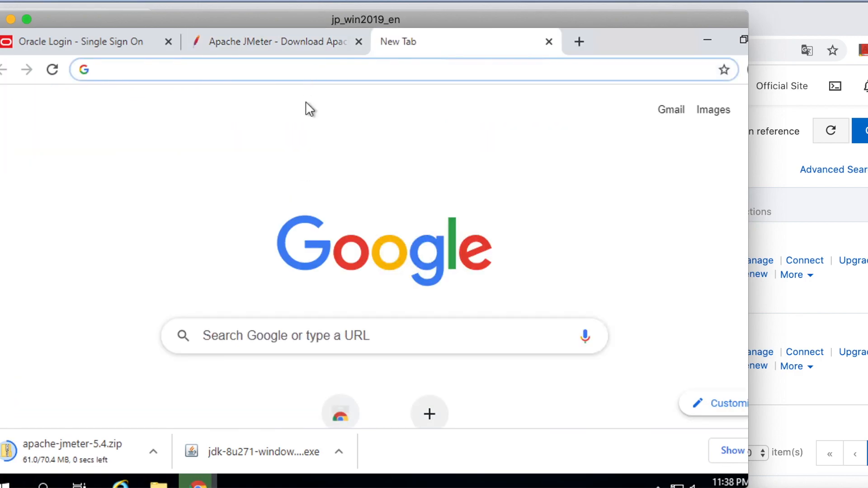
left_click(289, 70)
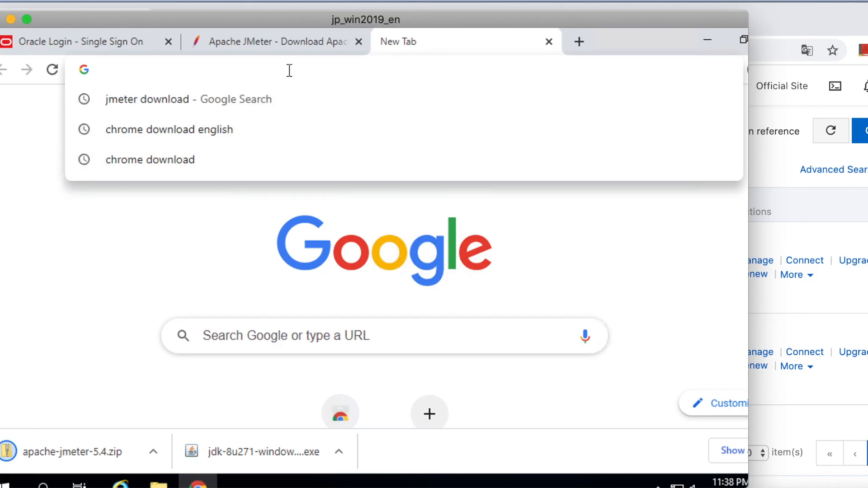
key("shift")
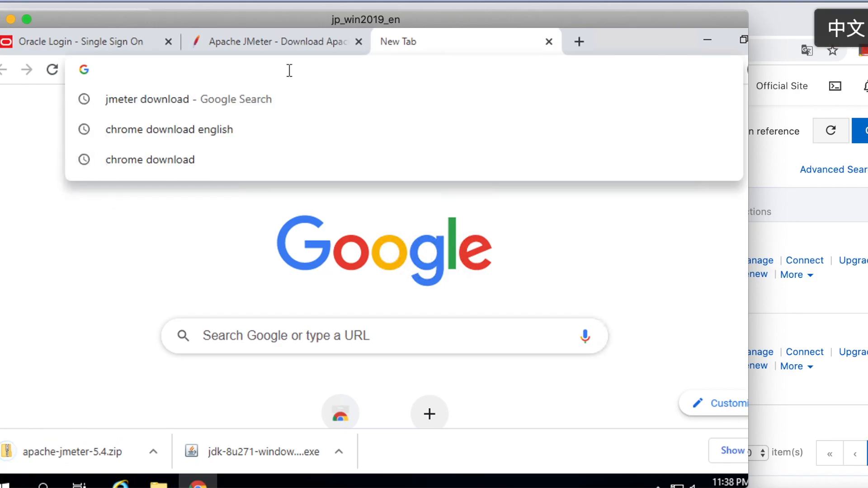
type("Mysql jd")
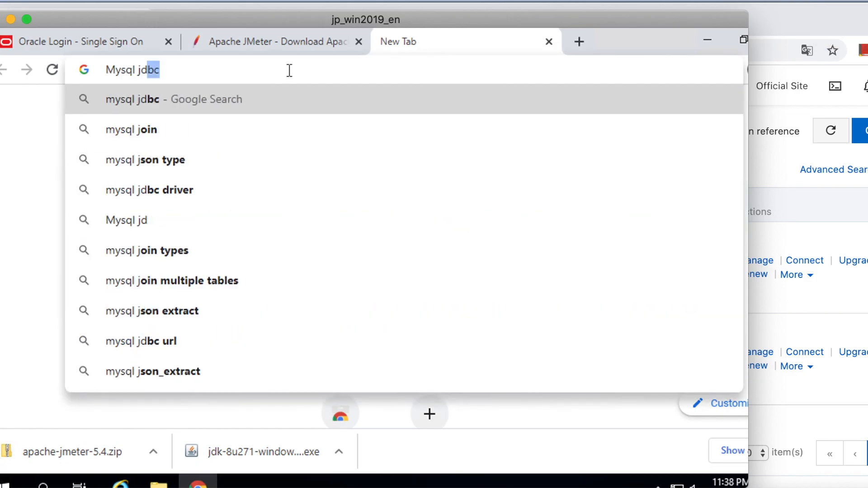
type("bc jar ")
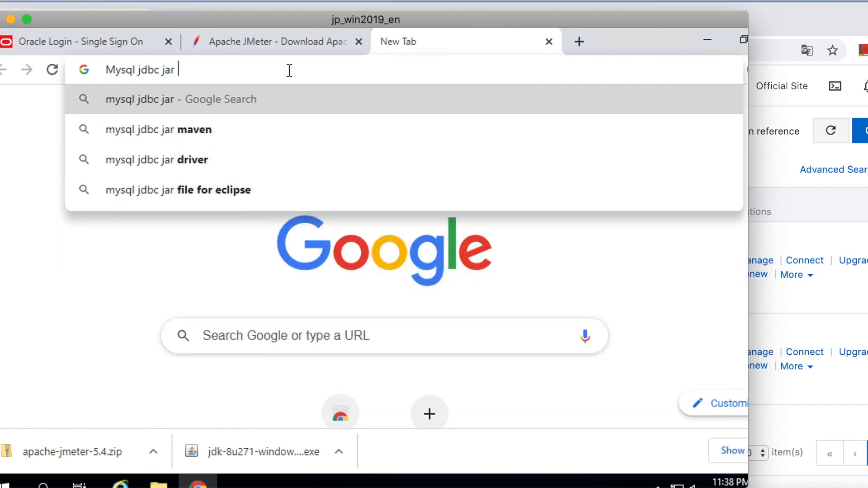
type("downl")
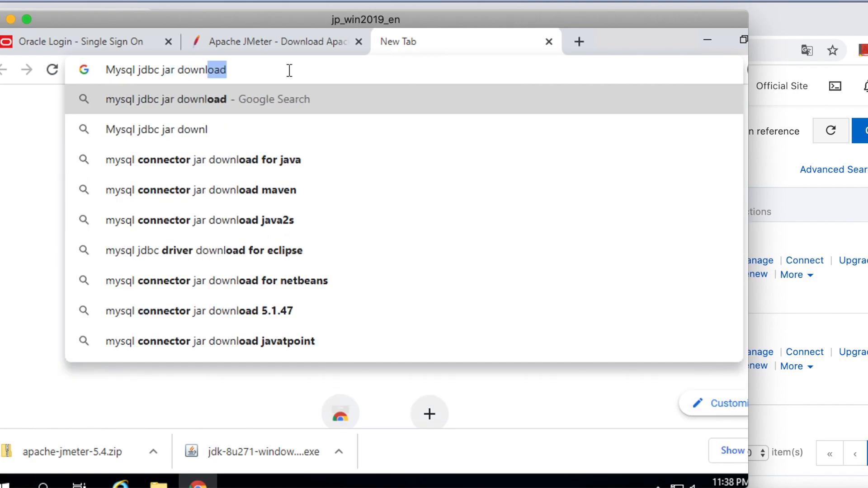
key("Return")
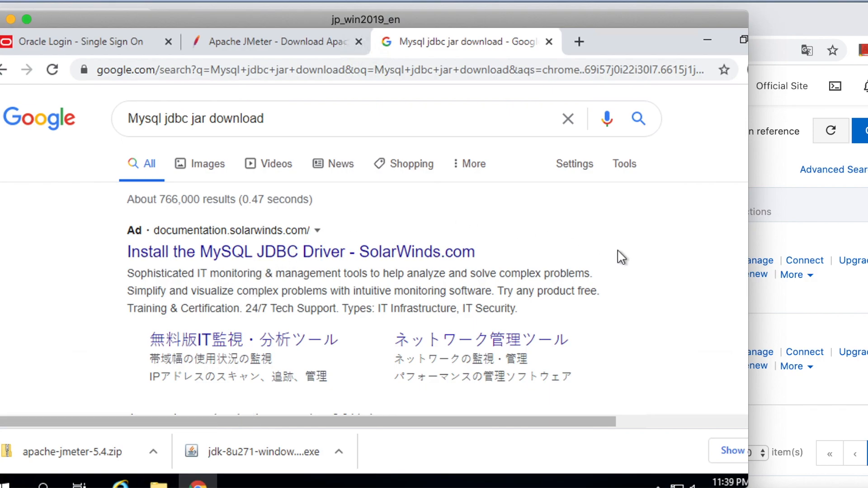
Step: Open the official MySQL Connector/J 8.0 download page from the search results and choose Platform Independent as the operating system
scroll(621, 257, "down", 3)
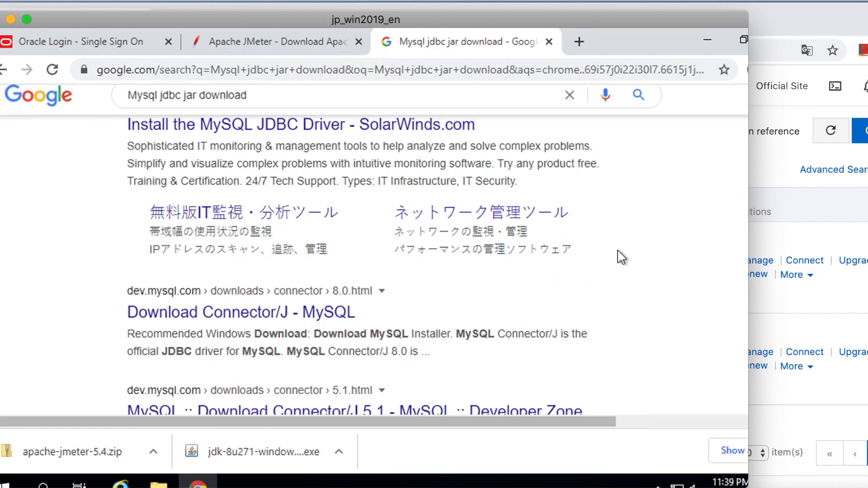
scroll(621, 257, "down", 2)
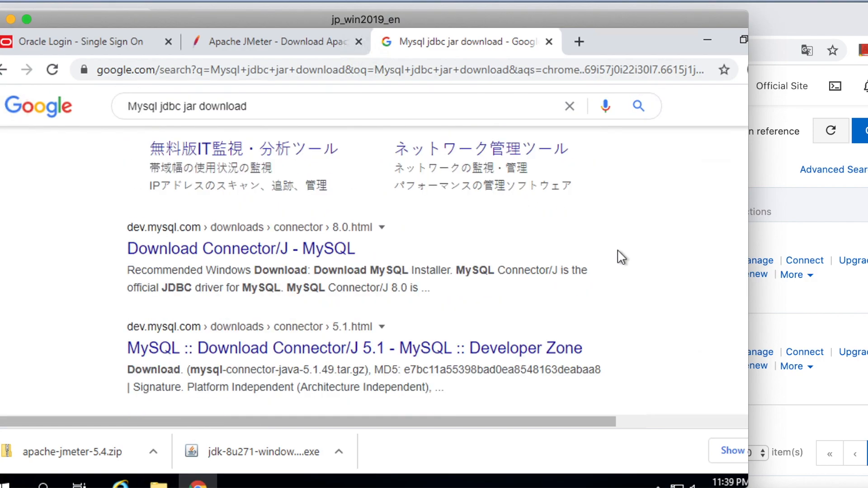
left_click(292, 253)
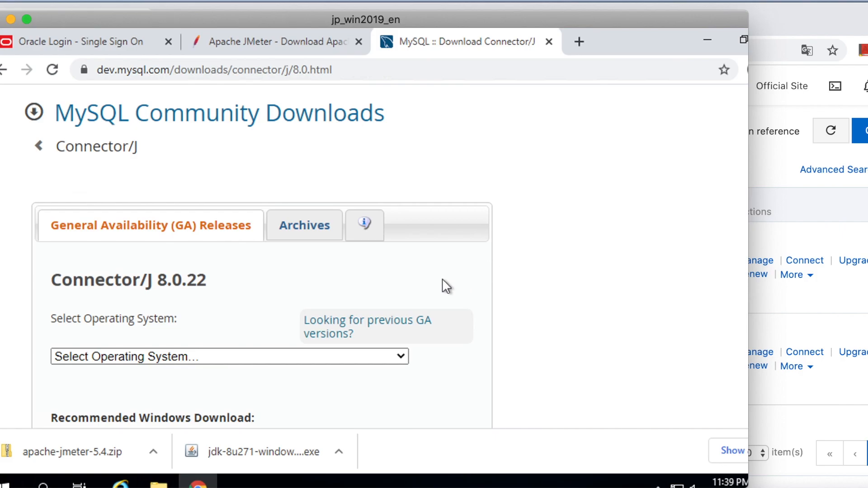
scroll(446, 285, "down", 1)
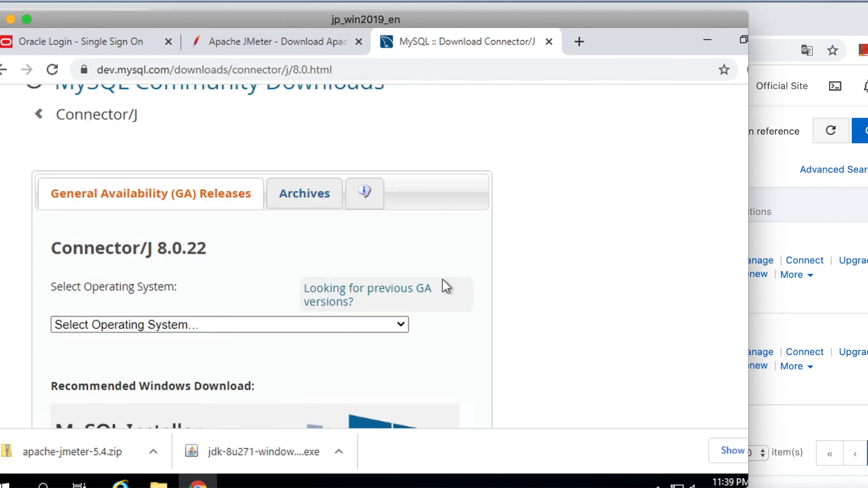
scroll(444, 281, "down", 4)
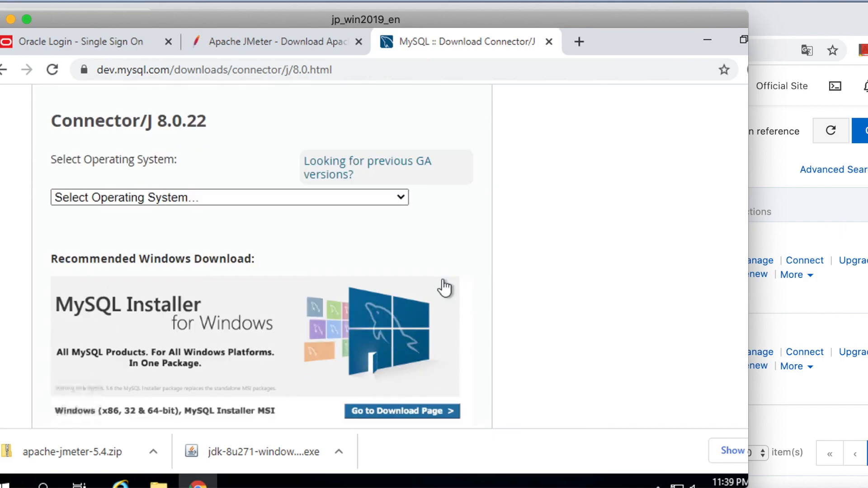
left_click(192, 198)
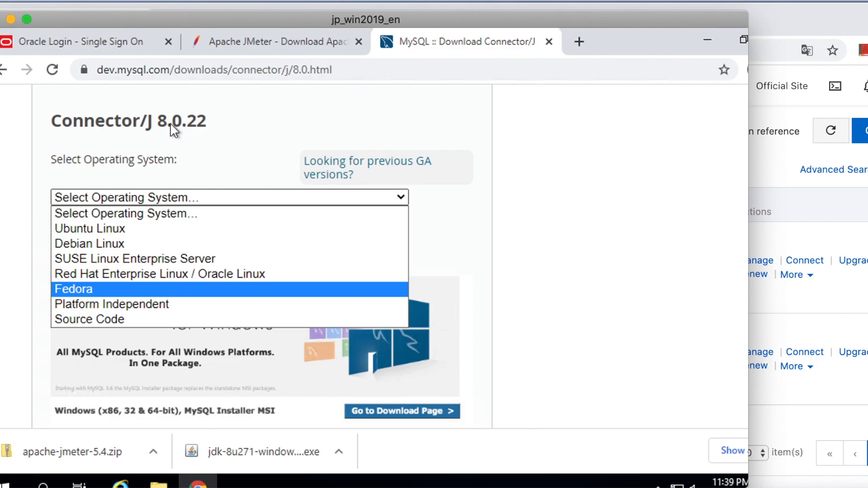
left_click(123, 303)
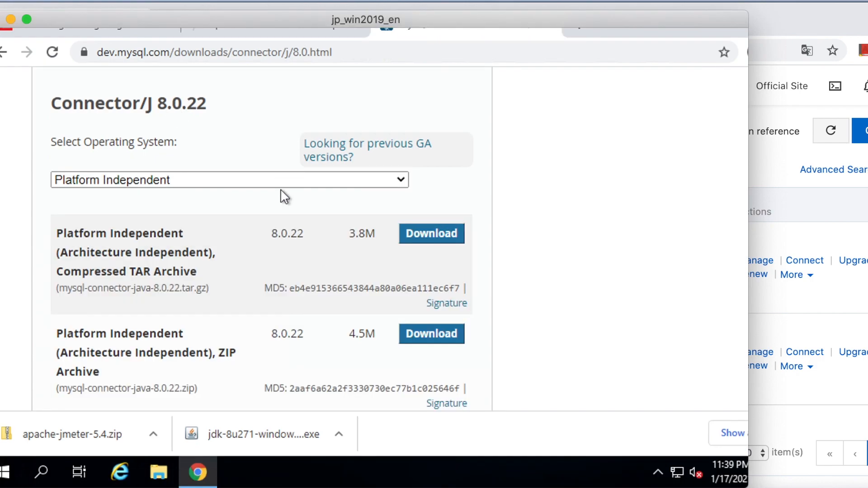
left_click(388, 180)
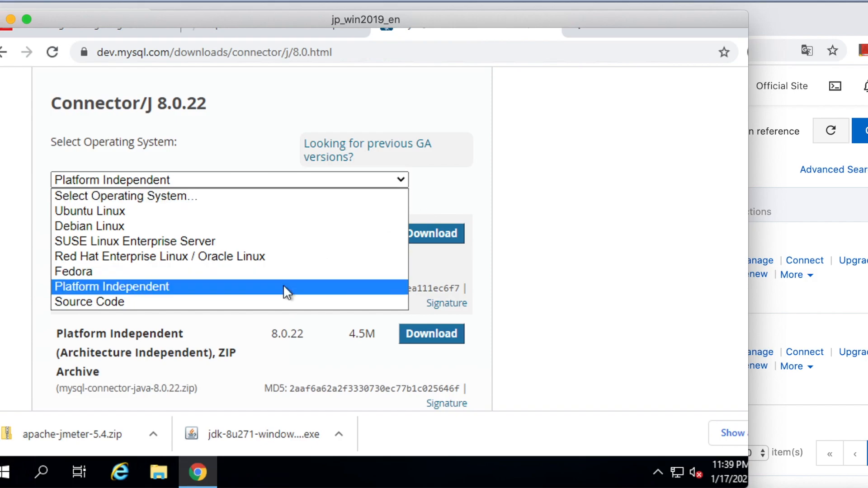
left_click(298, 286)
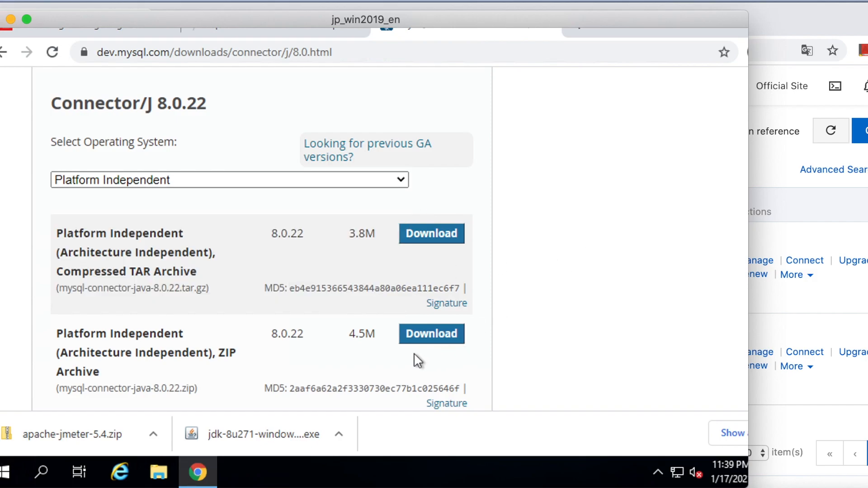
Step: Download the platform-independent ZIP archive mysql-connector-java-8.0.22.zip without logging in or signing up
left_click(438, 336)
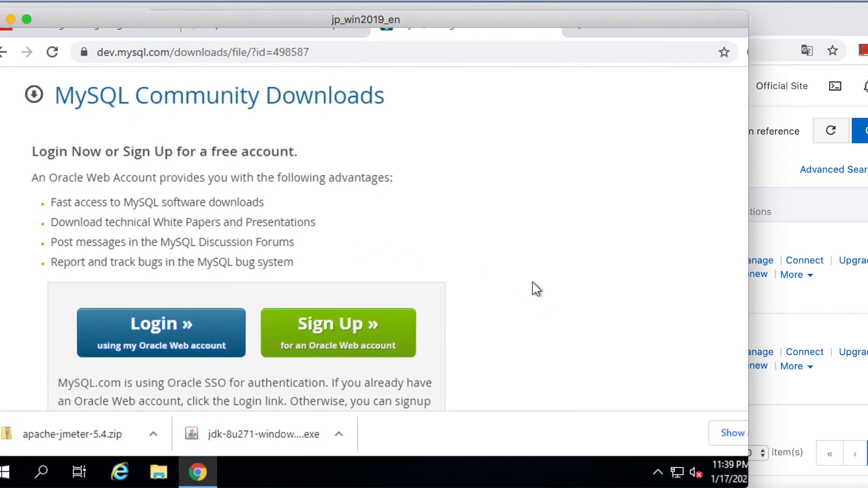
scroll(533, 289, "down", 2)
scroll(534, 289, "down", 1)
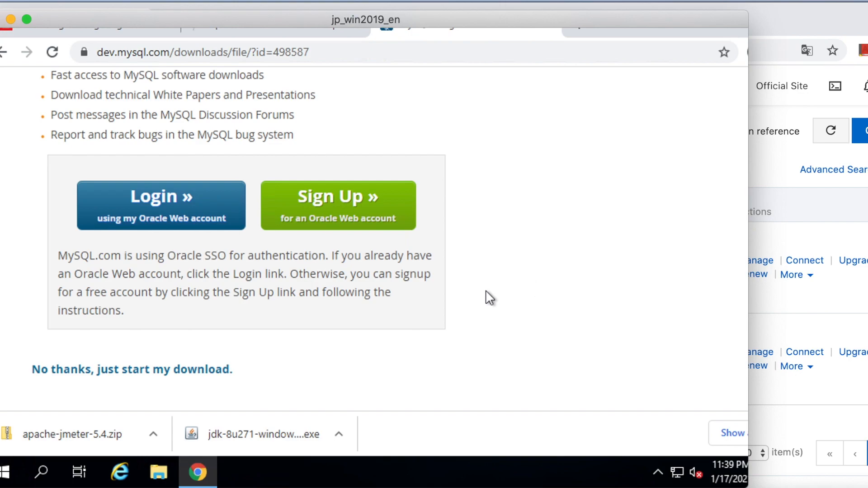
left_click(131, 373)
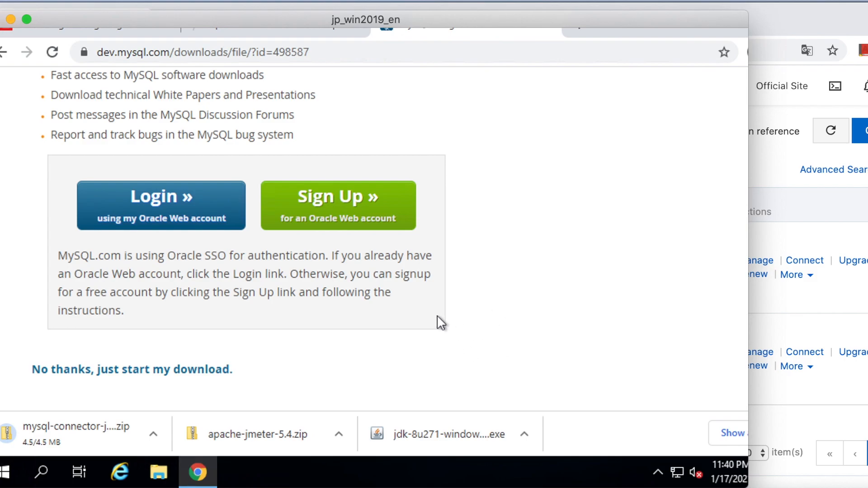
Step: Show the downloaded JDK installer in its Downloads folder and launch jdk-8u271-windows-x64
left_click(527, 433)
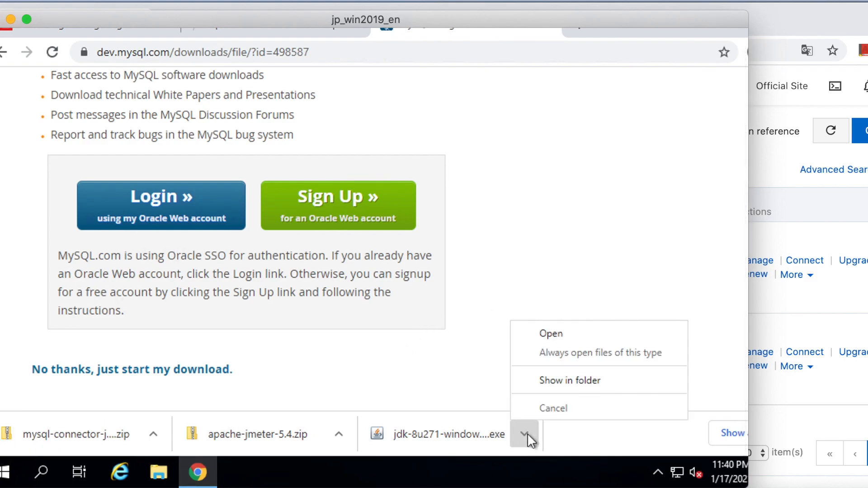
left_click(552, 381)
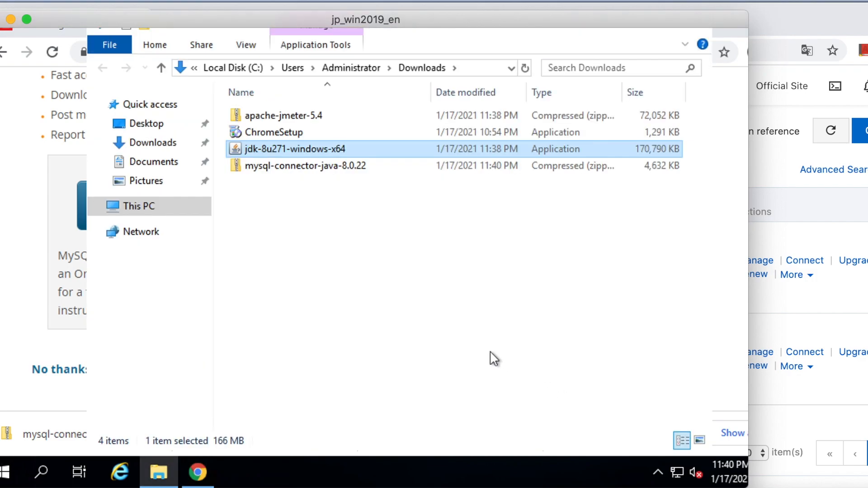
double_click(298, 150)
right_click(298, 153)
left_click(316, 151)
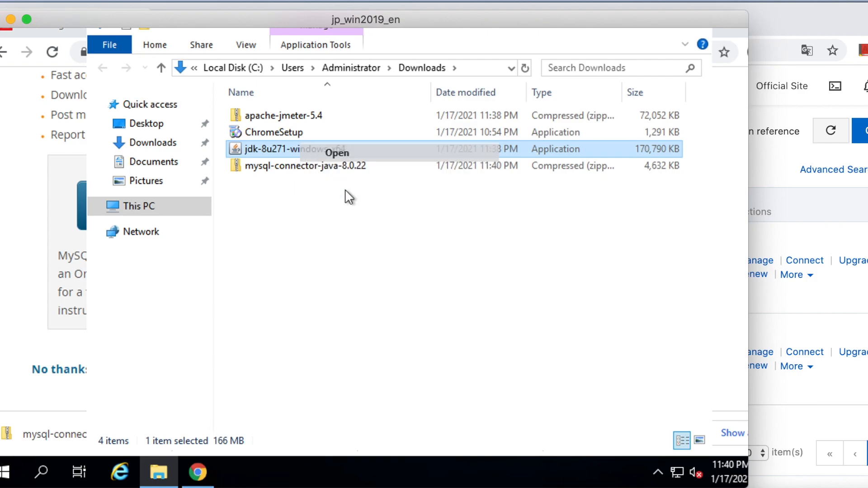
Step: Turn on the display of file name extensions in the Downloads folder window
left_click(253, 63)
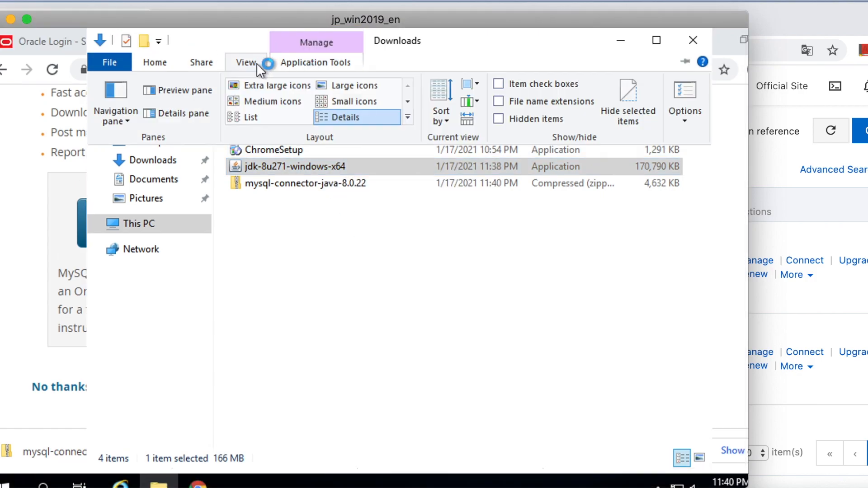
left_click(500, 100)
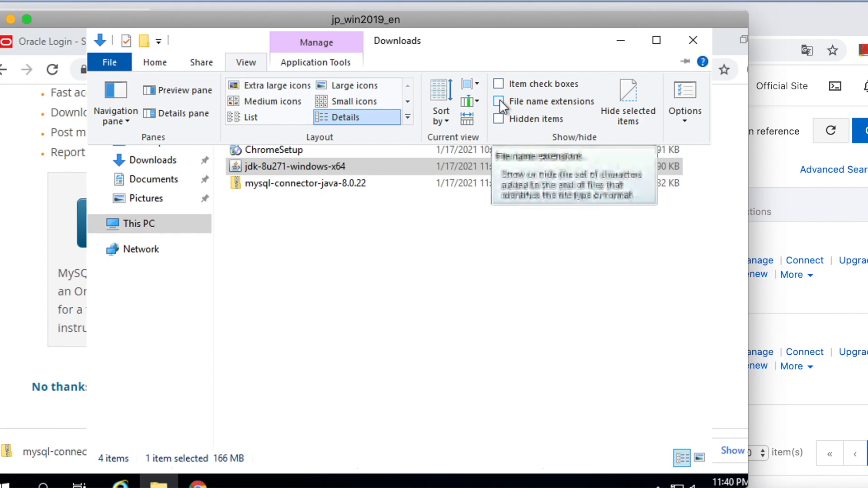
left_click(401, 246)
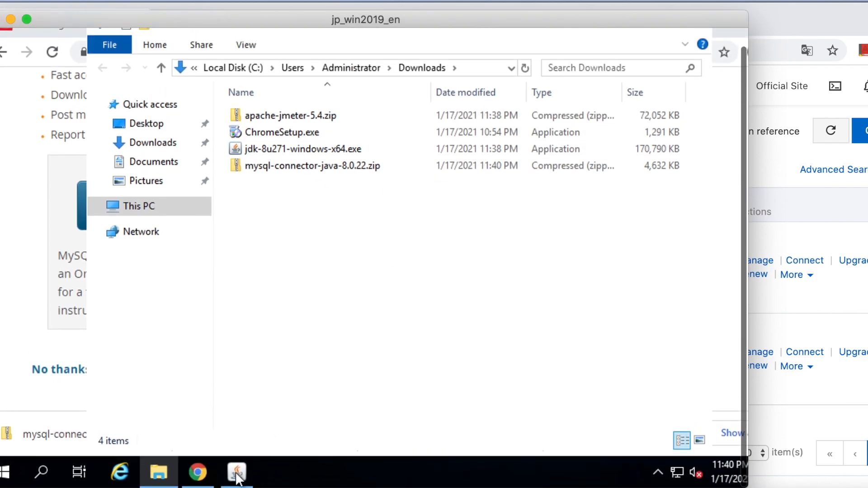
Step: Install JDK 8 Update 271 and its JRE with the default features and destination folders, and close the setup wizard
left_click(237, 476)
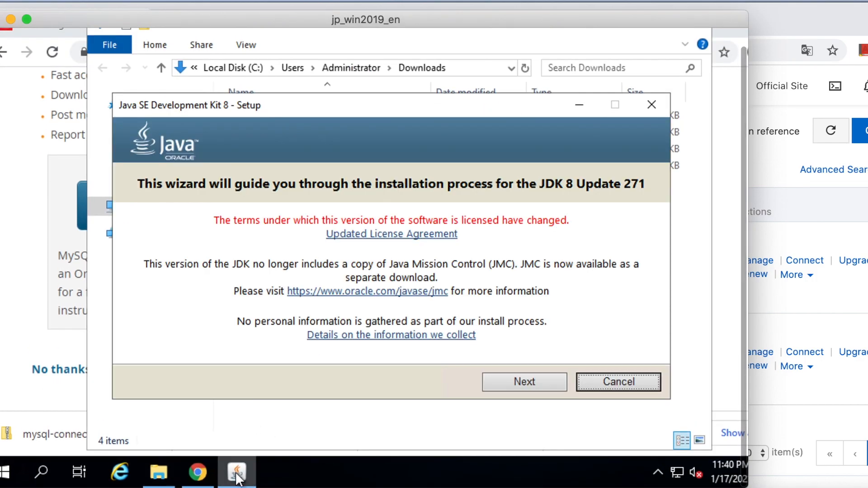
left_click(540, 380)
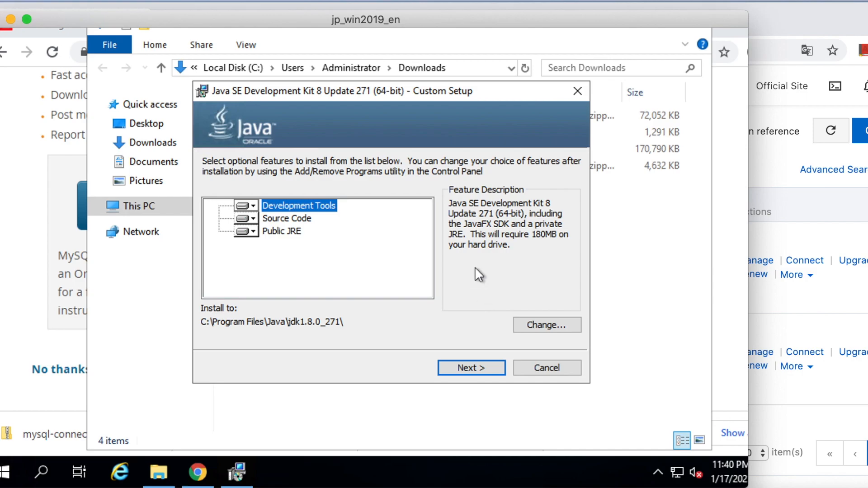
left_click(477, 367)
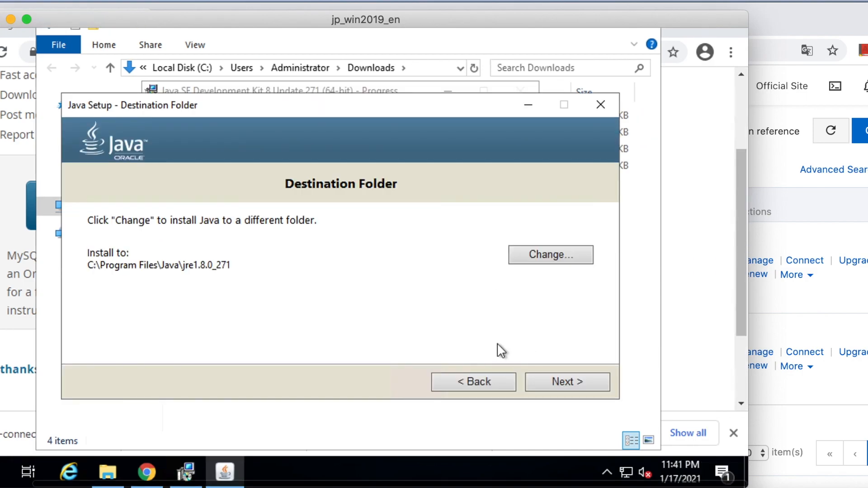
left_click(570, 382)
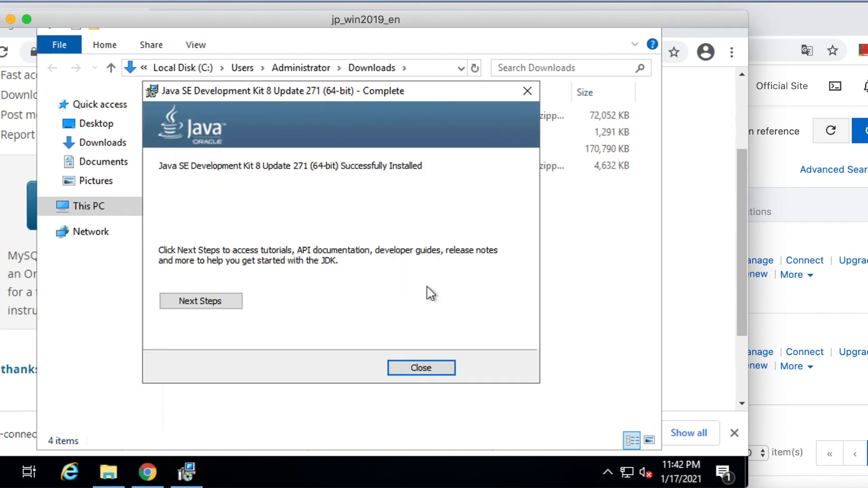
left_click(425, 365)
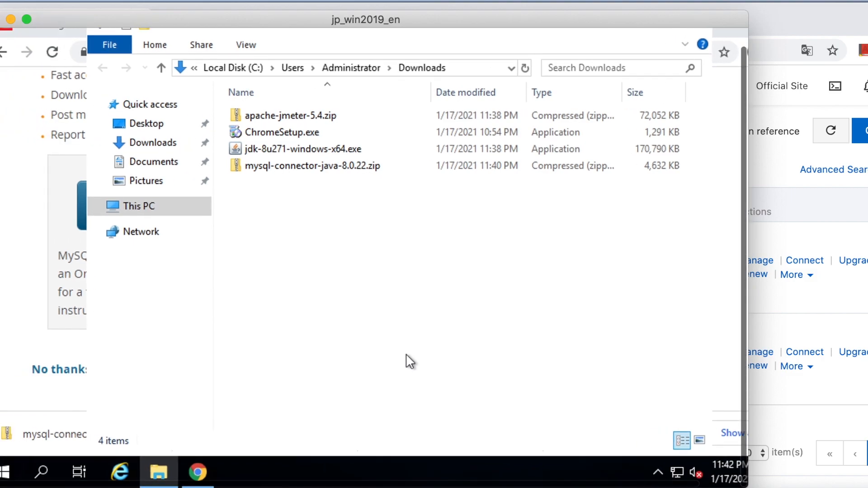
Step: Add the entry %JAVA_HOME%\bin\ to the system Path variable in the computer's environment variables
right_click(151, 208)
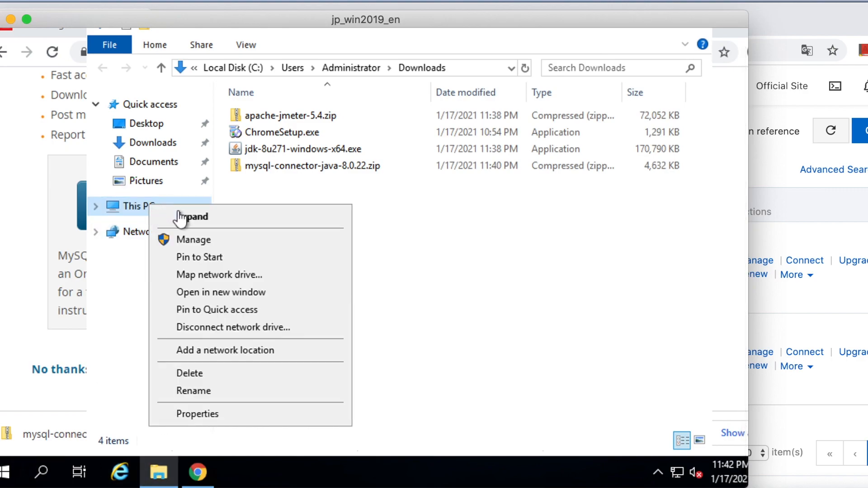
left_click(212, 415)
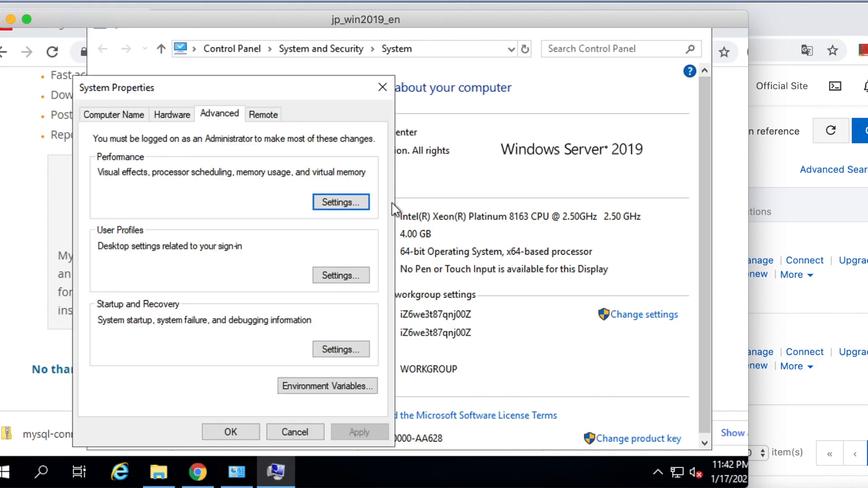
left_click(325, 387)
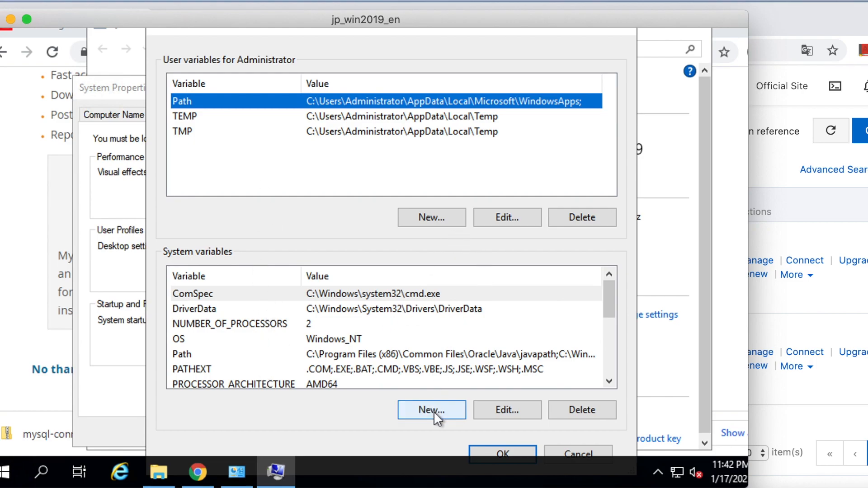
left_click(301, 354)
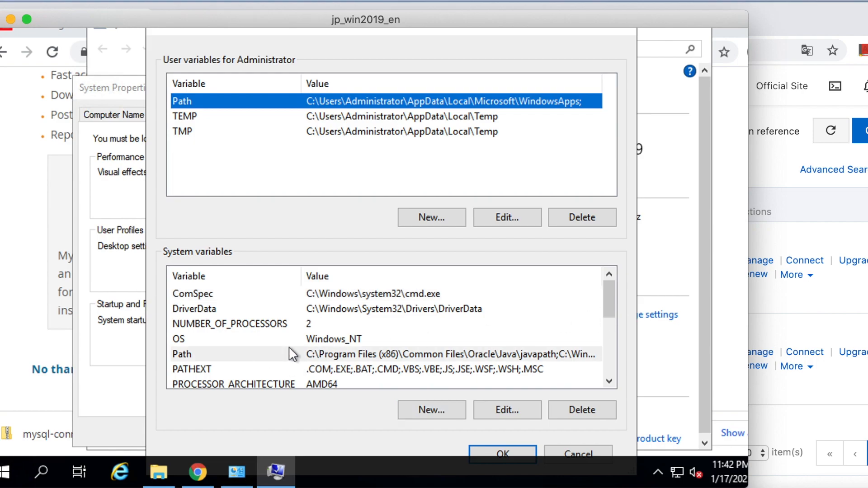
left_click(508, 411)
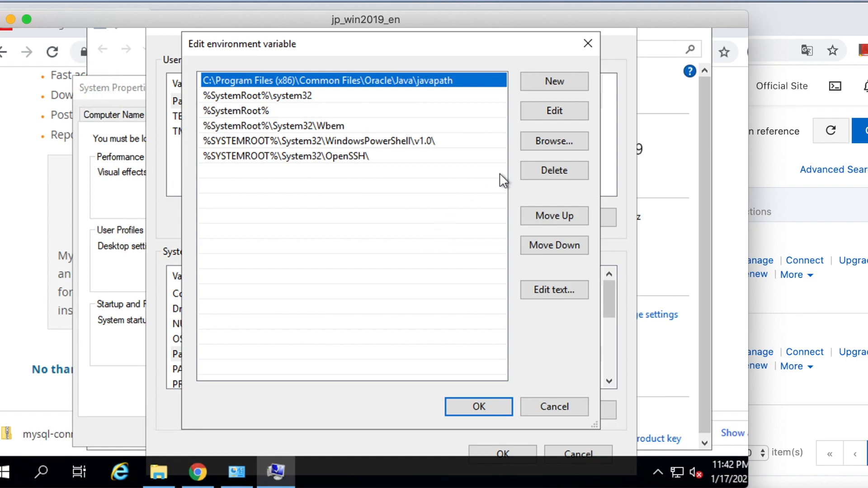
left_click(554, 82)
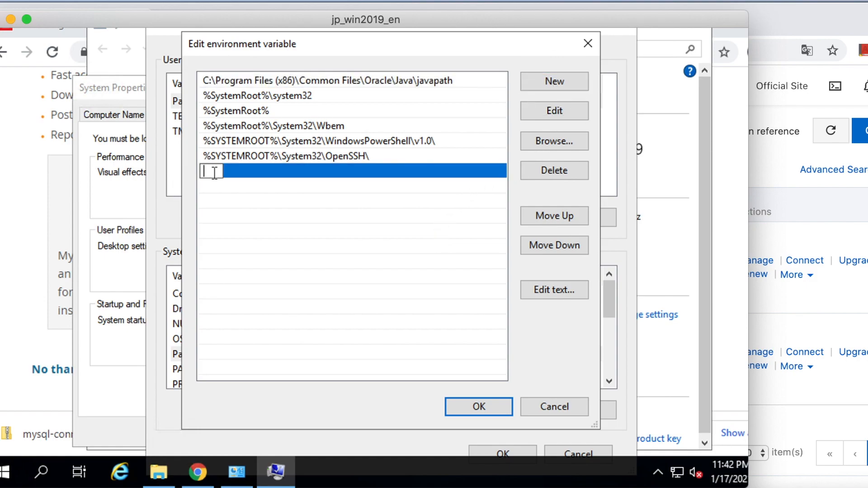
key("ctrl+v")
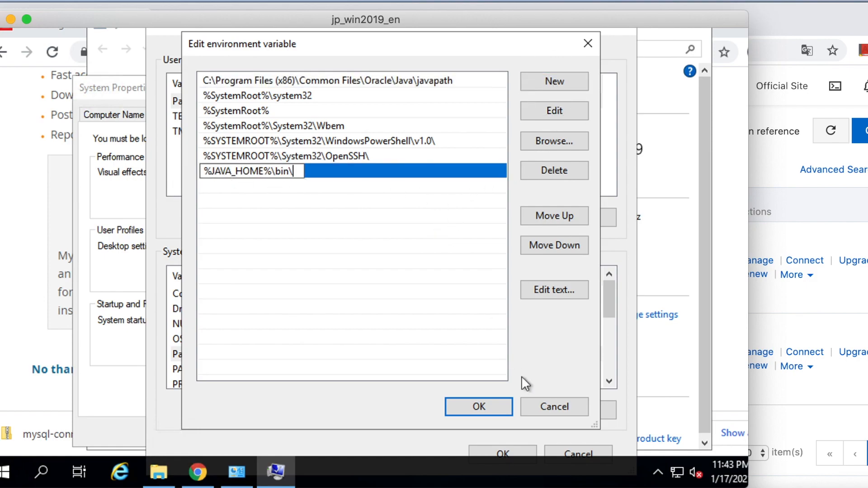
left_click(487, 406)
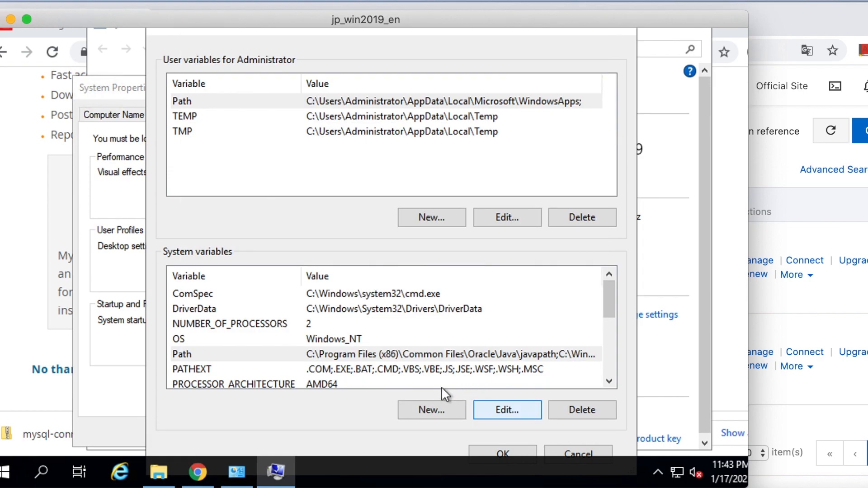
Step: Start a new system variable named JAVA_HOME
left_click(441, 409)
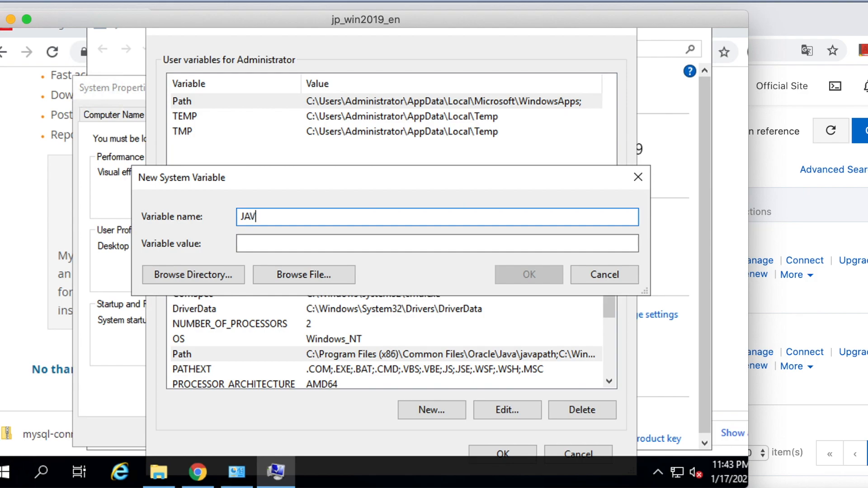
type("JAVA_HOME")
left_click(293, 244)
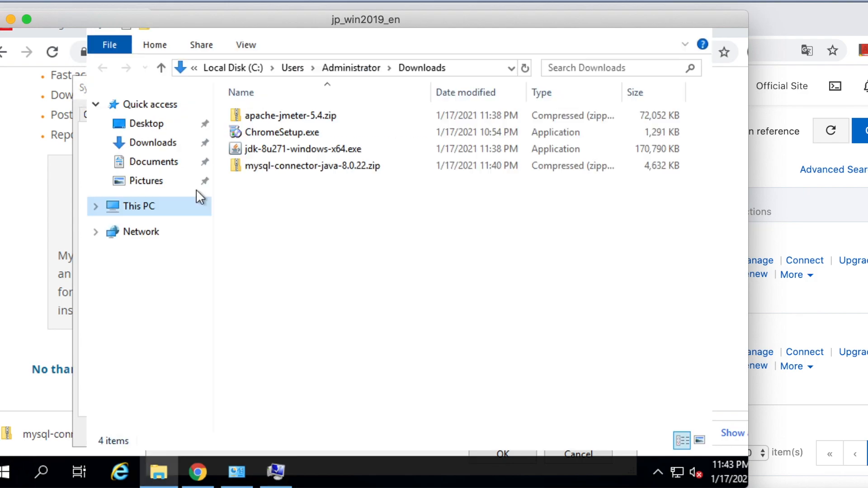
Step: Find the jdk1.8.0_271 folder under Program Files\Java on drive C and copy its full path
left_click(145, 207)
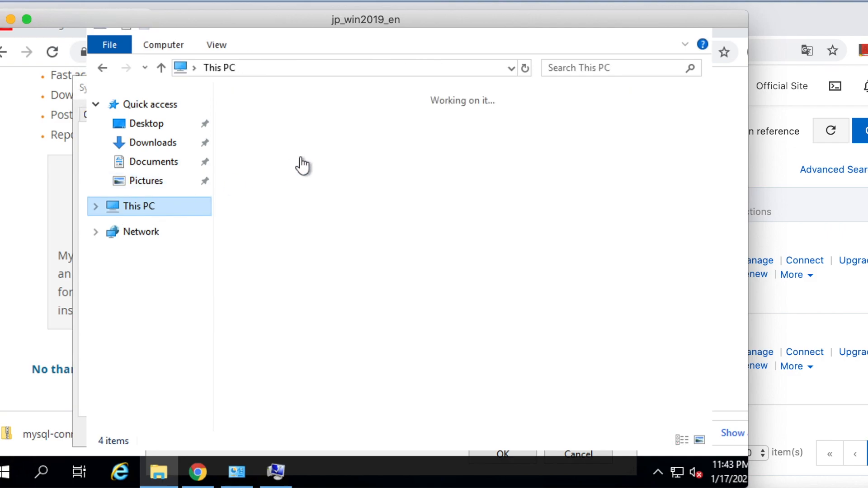
left_click(298, 329)
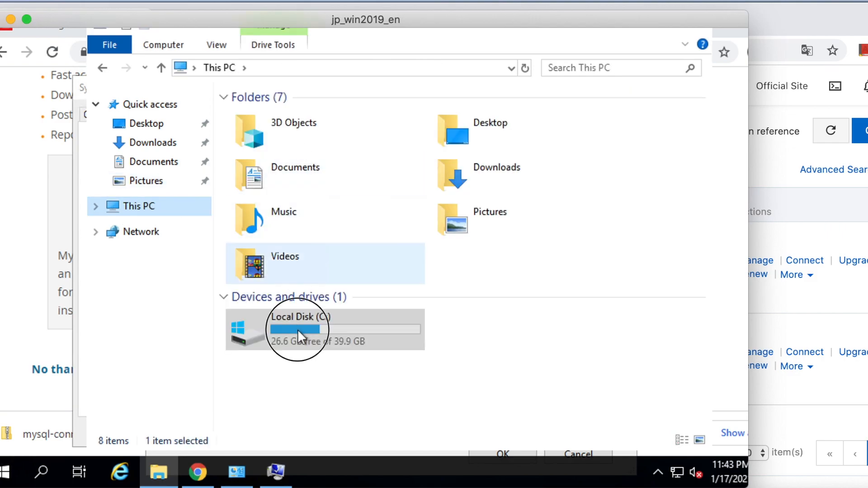
double_click(297, 329)
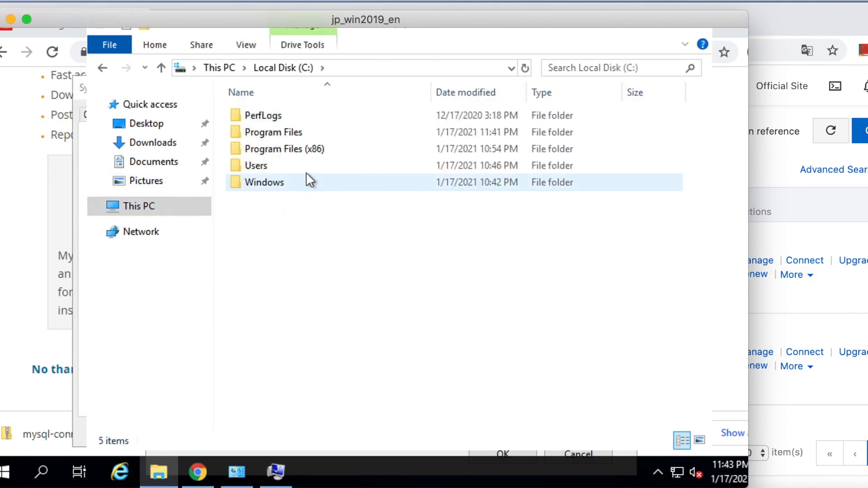
double_click(287, 132)
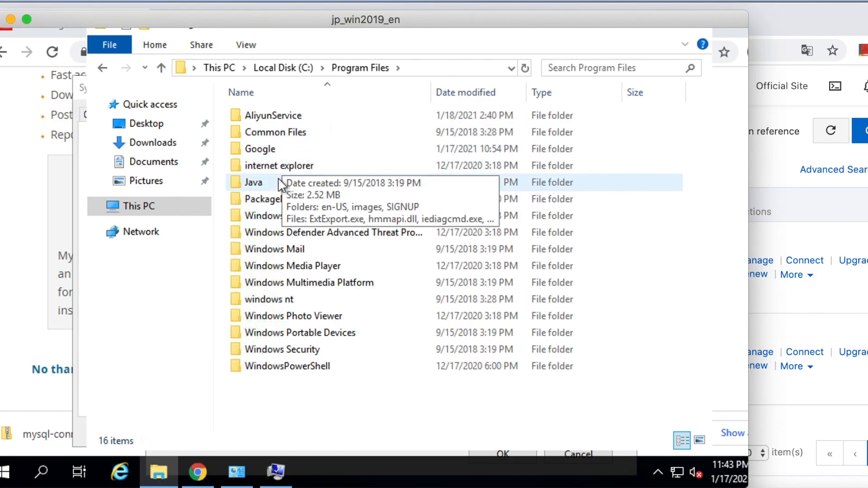
double_click(253, 182)
left_click(294, 117)
double_click(294, 116)
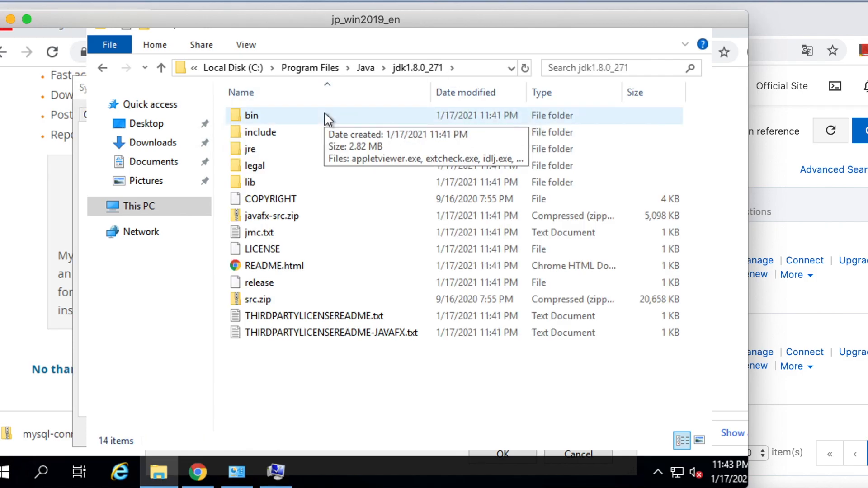
left_click(324, 113)
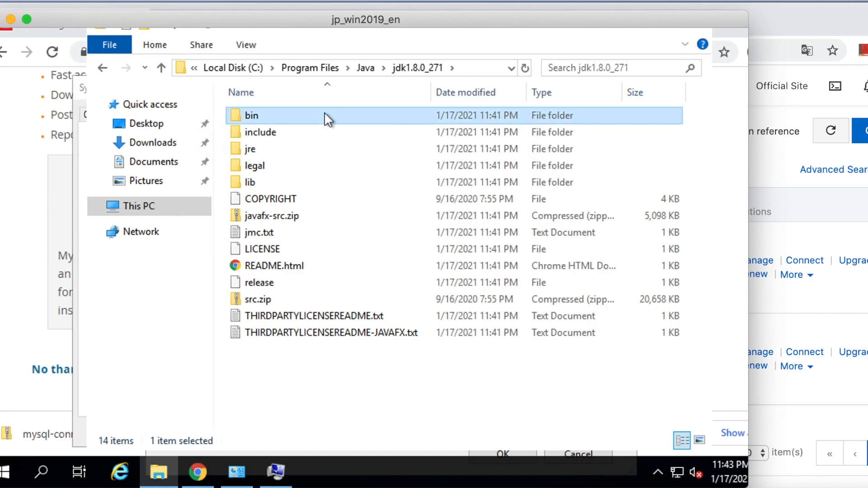
left_click(466, 67)
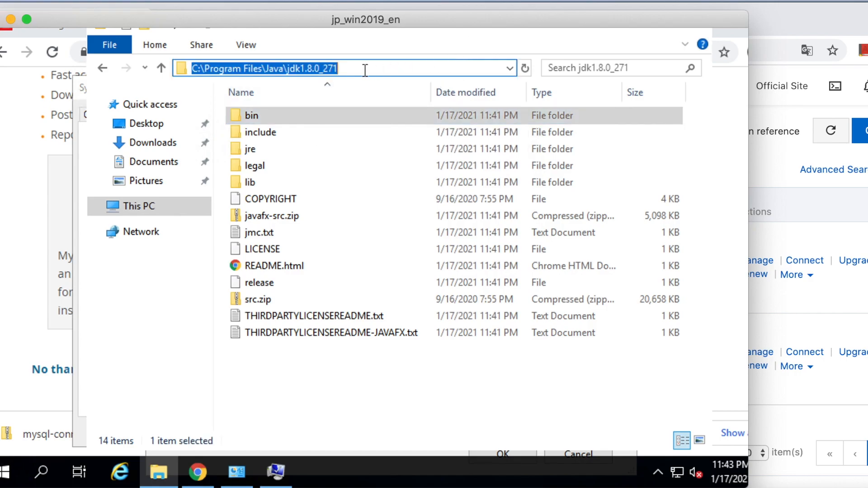
right_click(319, 74)
left_click(343, 118)
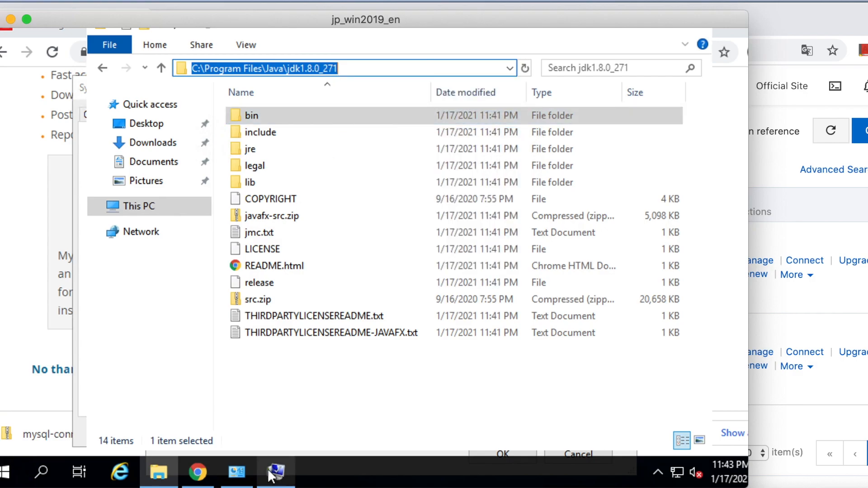
Step: Set the JAVA_HOME variable's value to C:\Program Files\Java\jdk1.8.0_271 and save the variable
left_click(230, 474)
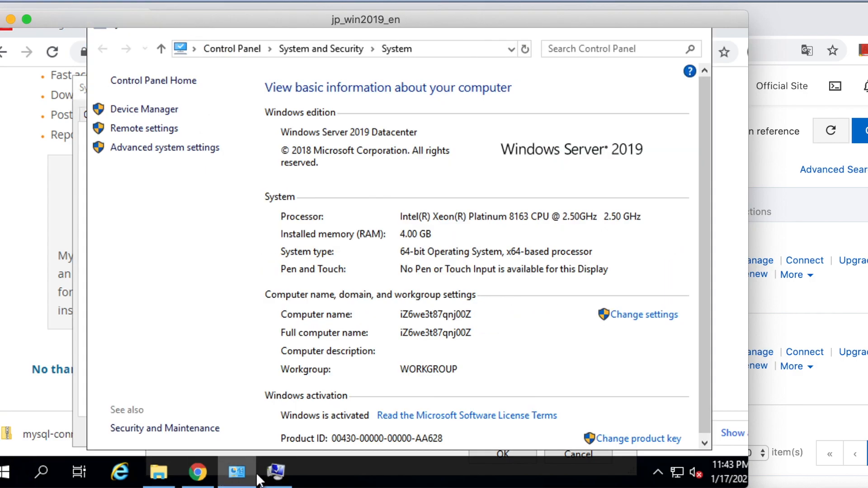
left_click(275, 472)
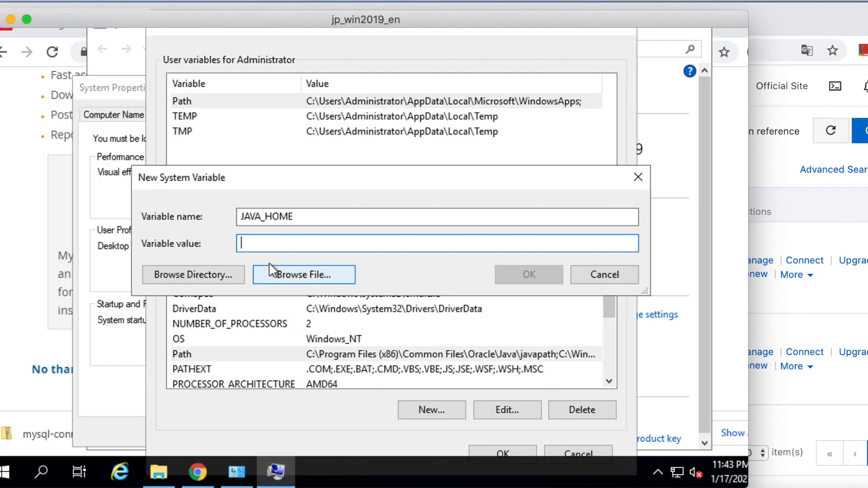
right_click(262, 240)
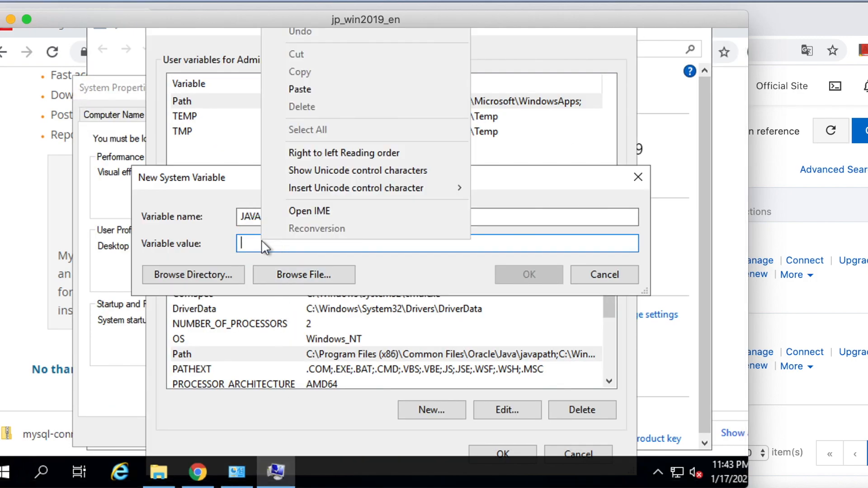
left_click(325, 90)
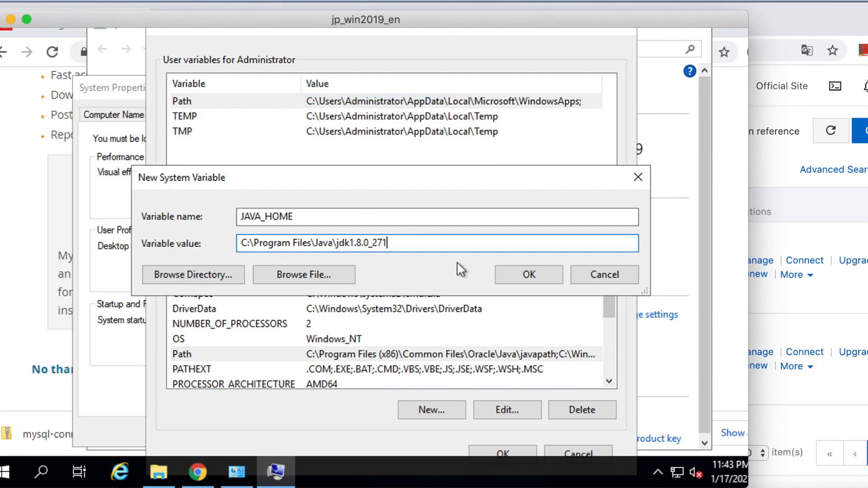
left_click(525, 276)
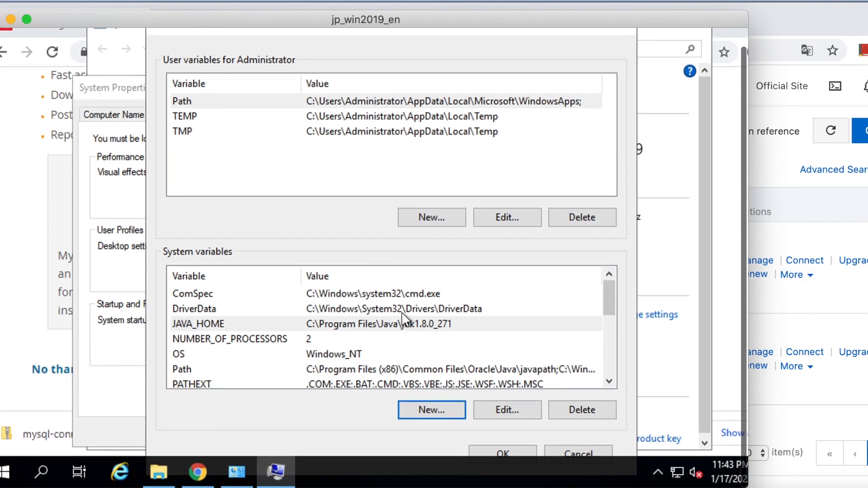
Step: Create a system variable named CLASSPATH with the value .;%JAVA_HOME%\lib;
left_click(439, 409)
type("CLASSPATH")
left_click(273, 244)
type(".;%JAVA_HOME%\\lib;")
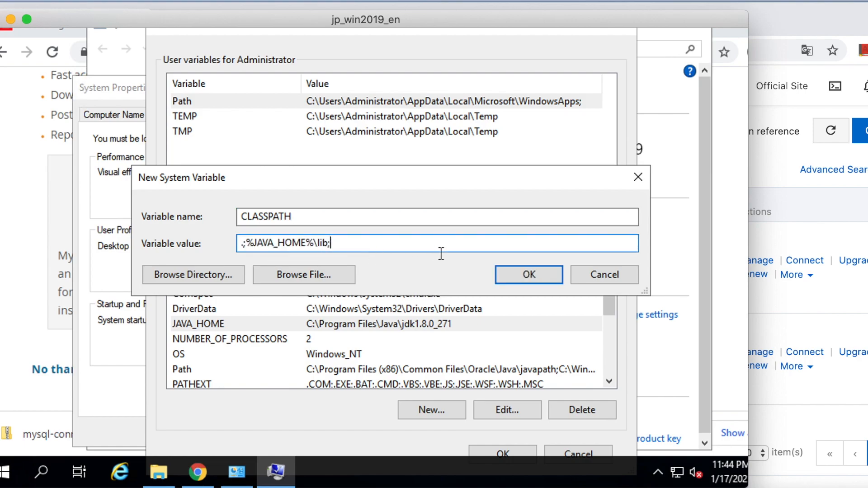
left_click(524, 276)
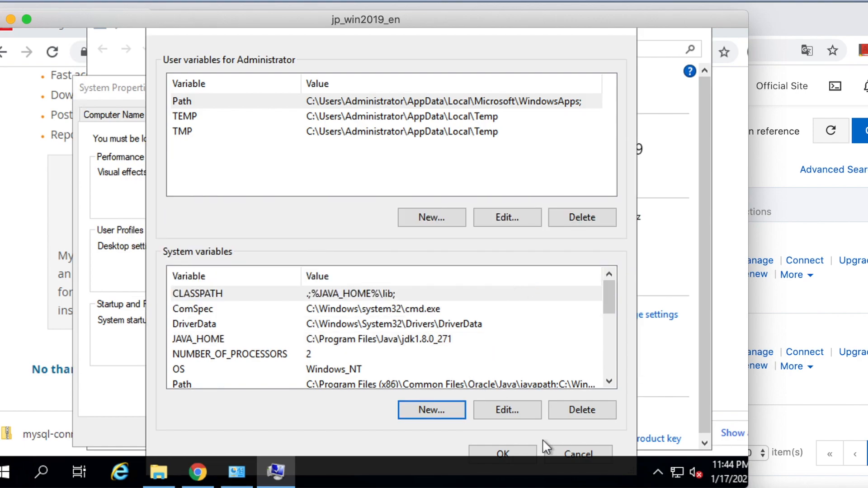
Step: Append C:\Program Files\Java\jdk1.8.0_271\bin;C:\Program Files\Java\jre1.8.0_271\bin; to the WindowsApps entry of the user Path variable and save all system property changes
double_click(415, 102)
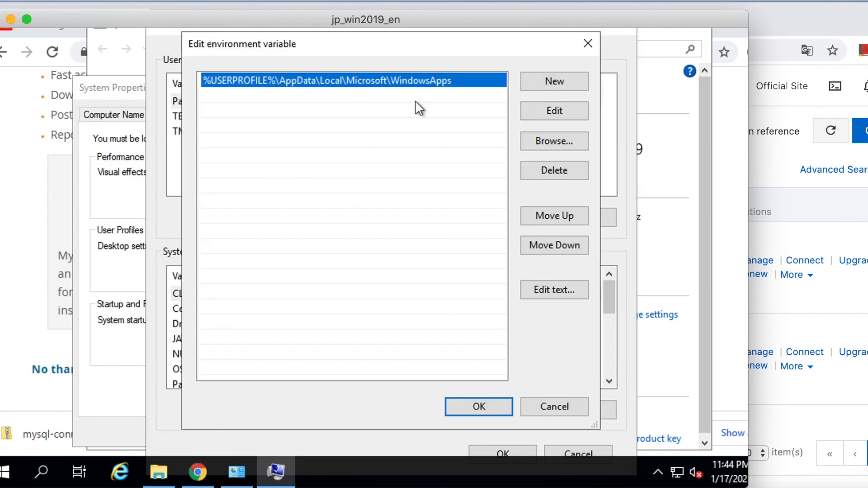
left_click(557, 112)
left_click(457, 81)
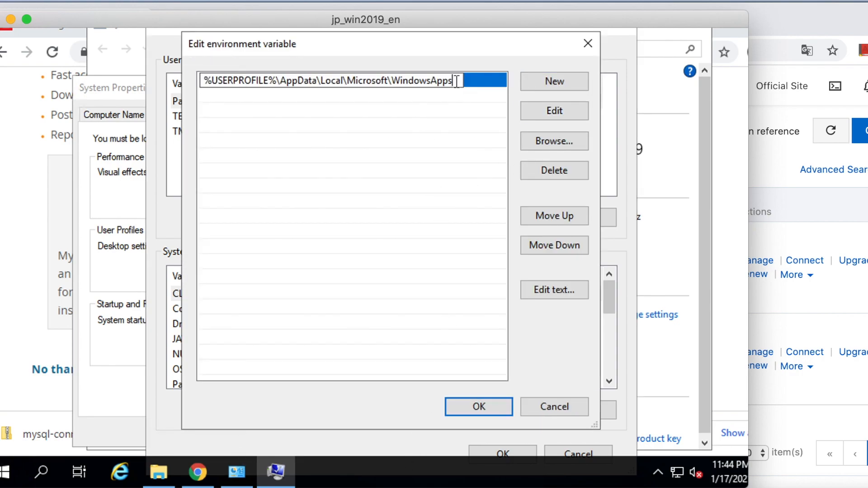
key("ctrl+v")
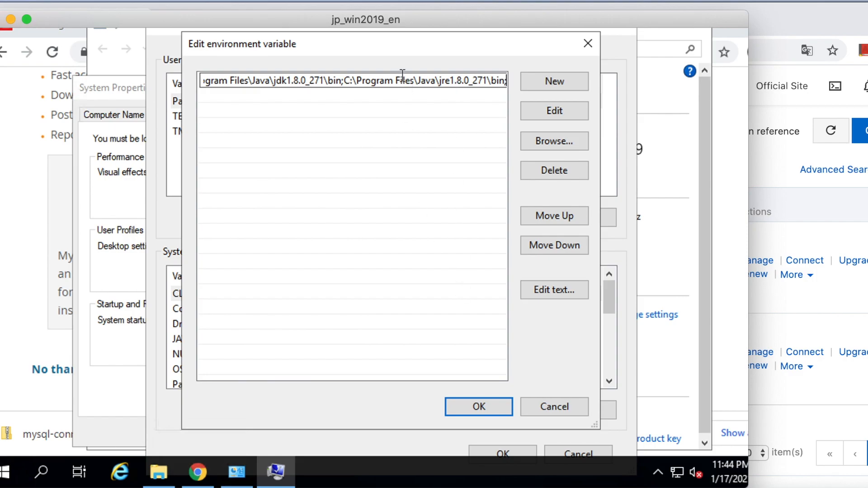
left_click(485, 406)
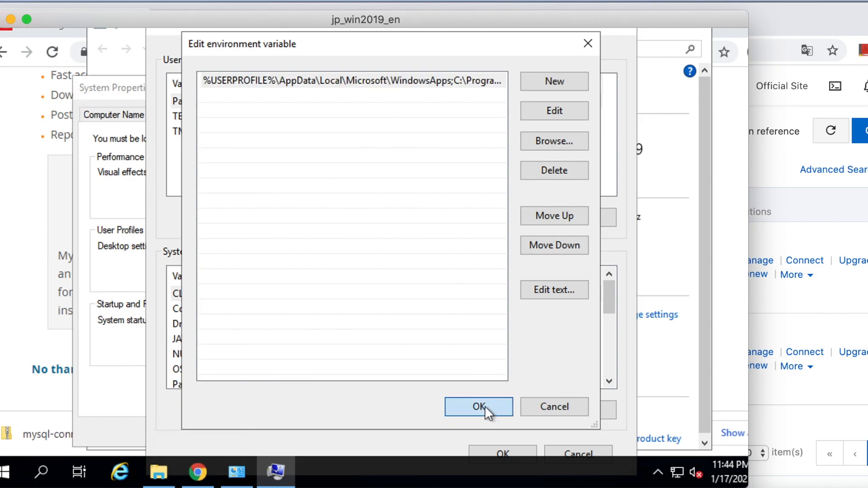
left_click(504, 452)
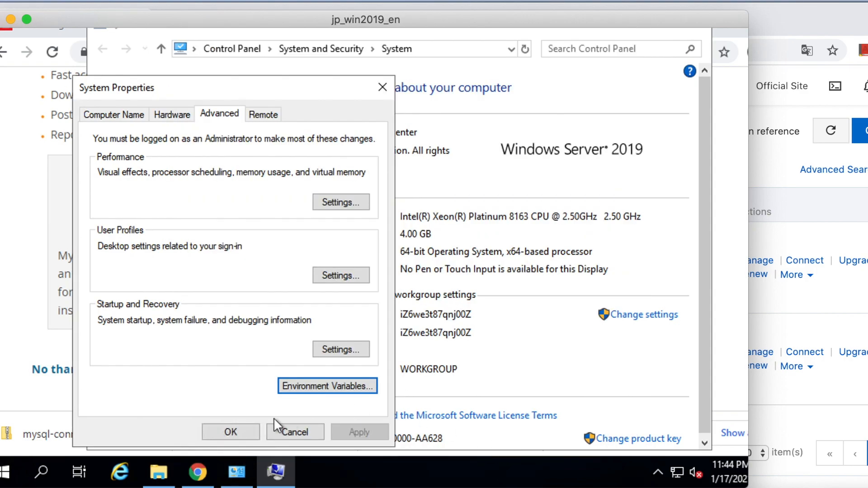
left_click(233, 431)
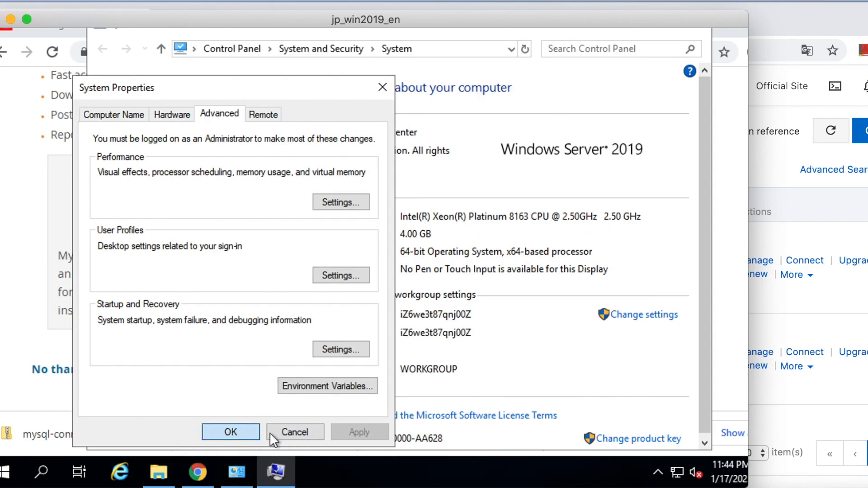
Step: Open a Command Prompt window by running cmd from the Windows Run dialog
right_click(5, 480)
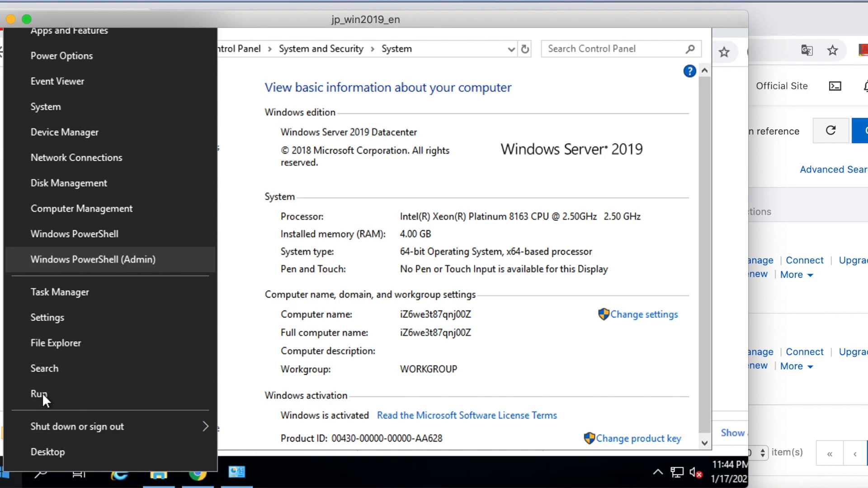
key("r")
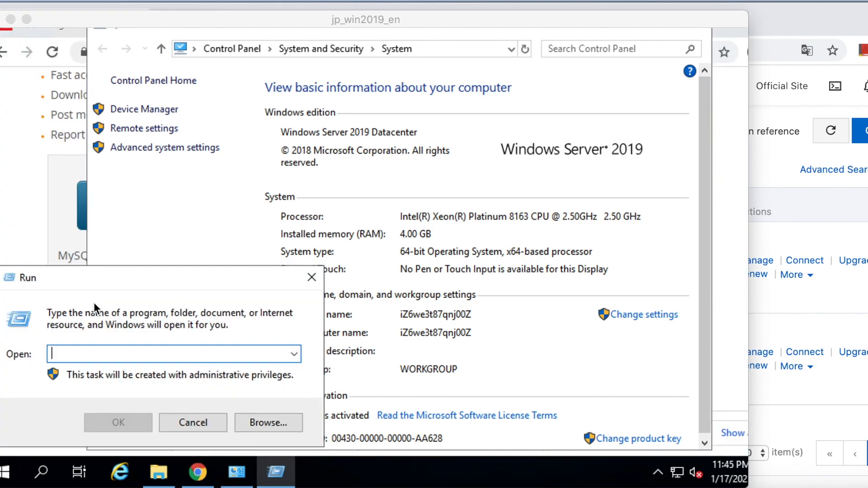
left_click(80, 349)
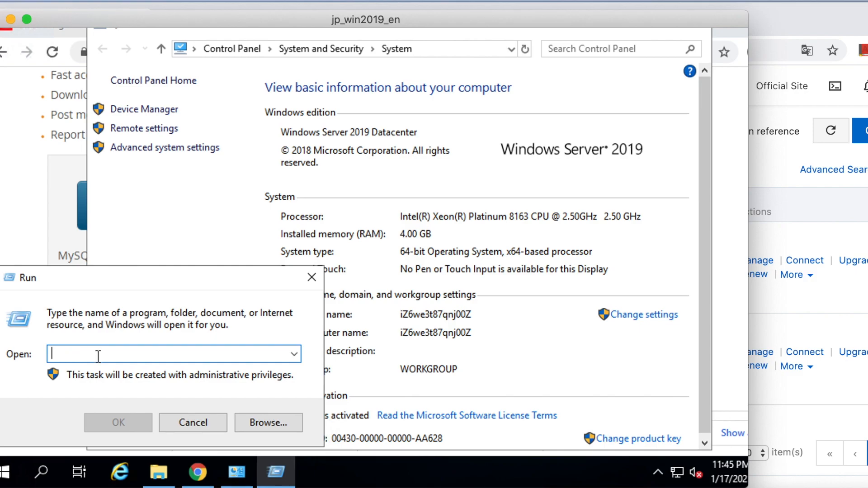
type("cmd")
left_click(110, 422)
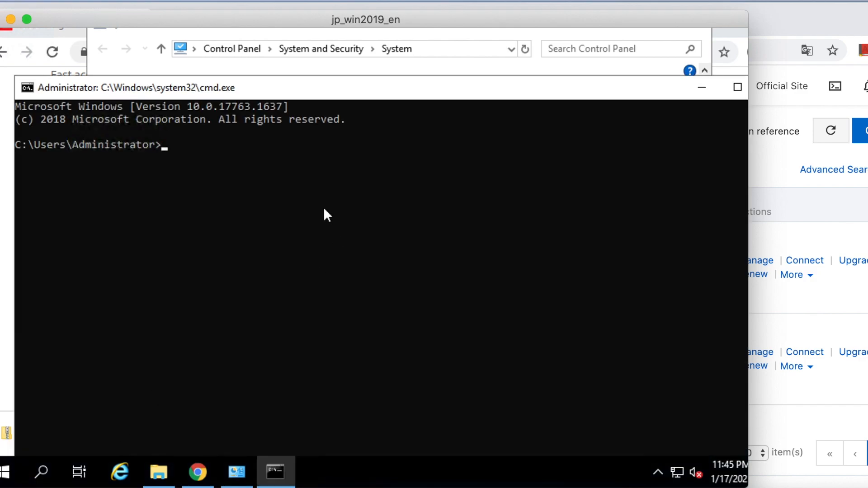
Step: Run the java command in Command Prompt to check the Java runtime setup, and clear the output with cls
left_click(324, 207)
key("Escape")
type("java")
key("Return")
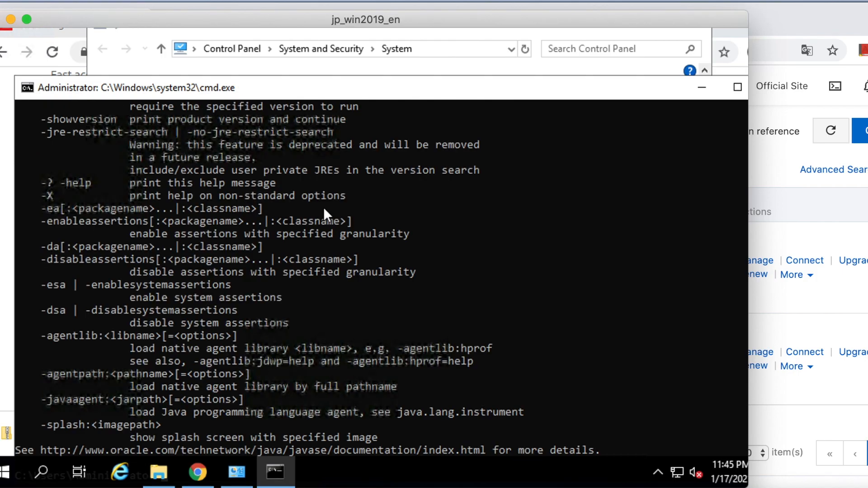
type("cls")
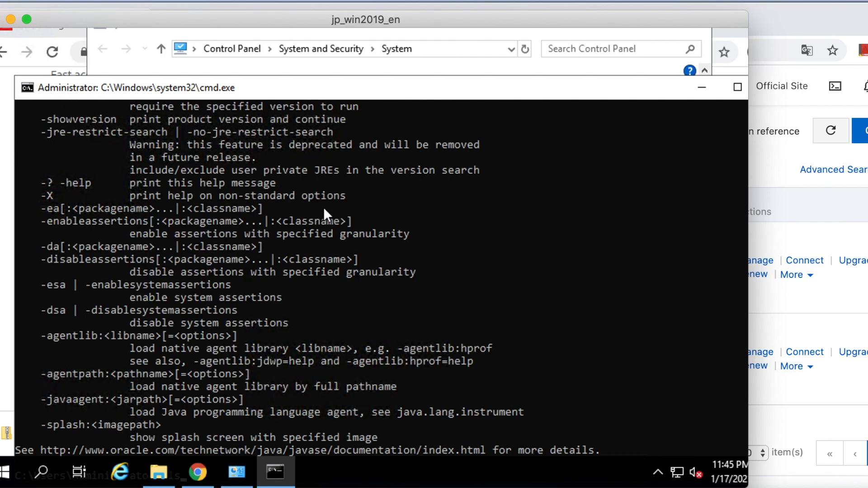
key("Return")
Step: Run javac to check the Java compiler setup, clear the output with cls, and close the Command Prompt window
type("javac")
key("Return")
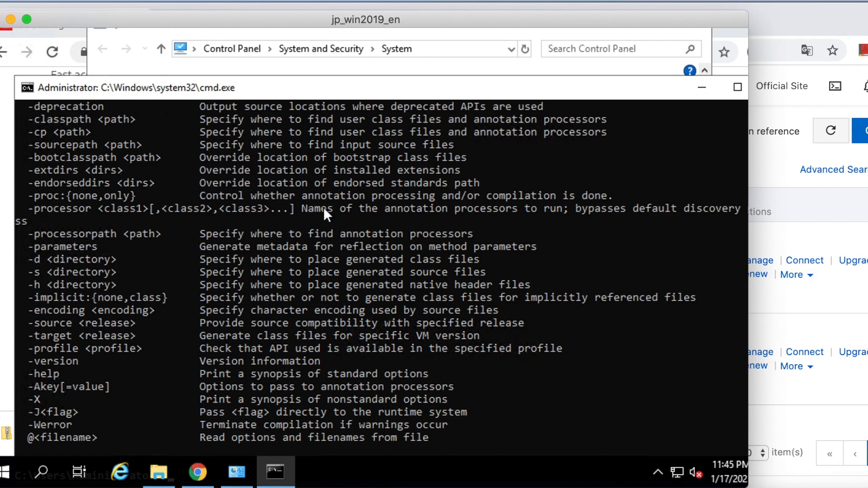
type("cls")
key("Return")
left_click_drag(650, 95, 502, 96)
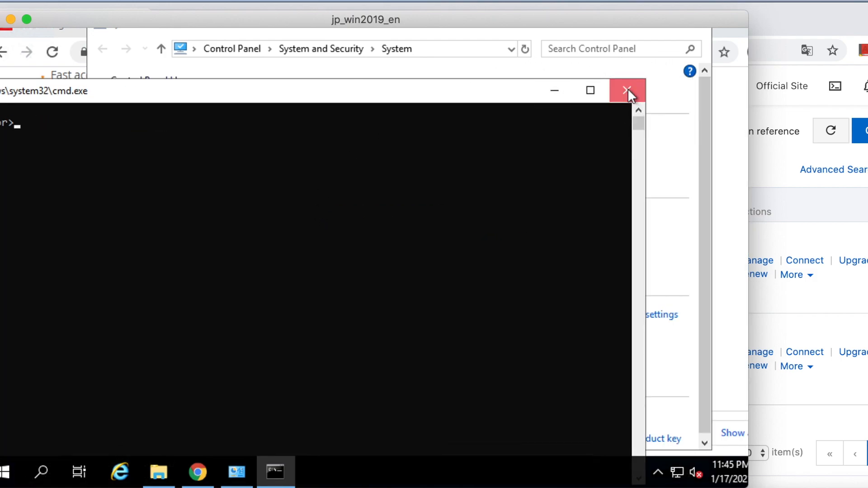
left_click(627, 88)
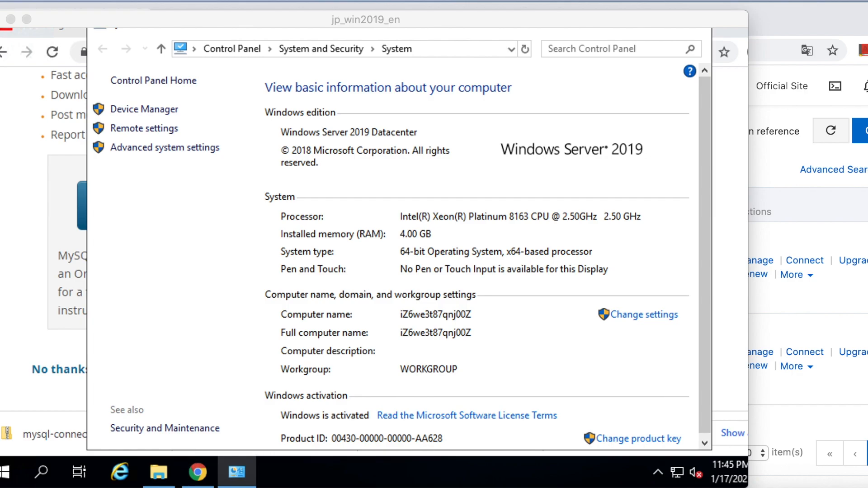
Step: Extract apache-jmeter-5.4.zip to an apache-jmeter-5.4 folder in Downloads and minimize the browser window behind File Explorer
left_click(503, 289)
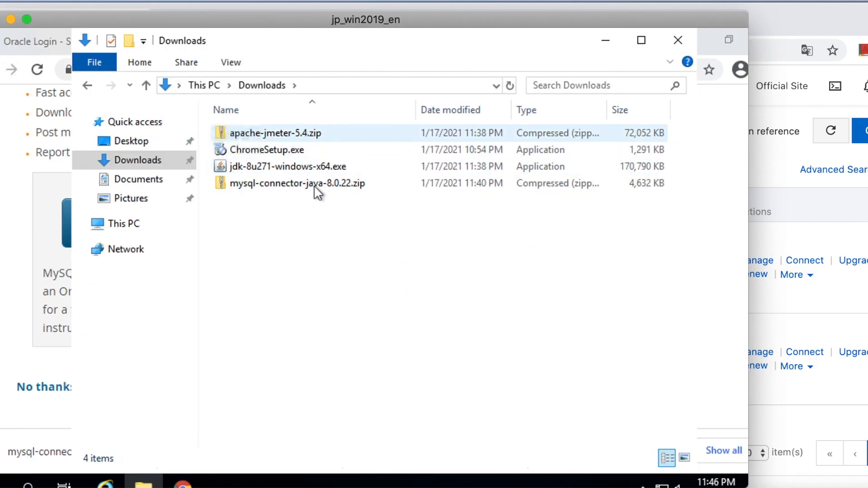
right_click(286, 131)
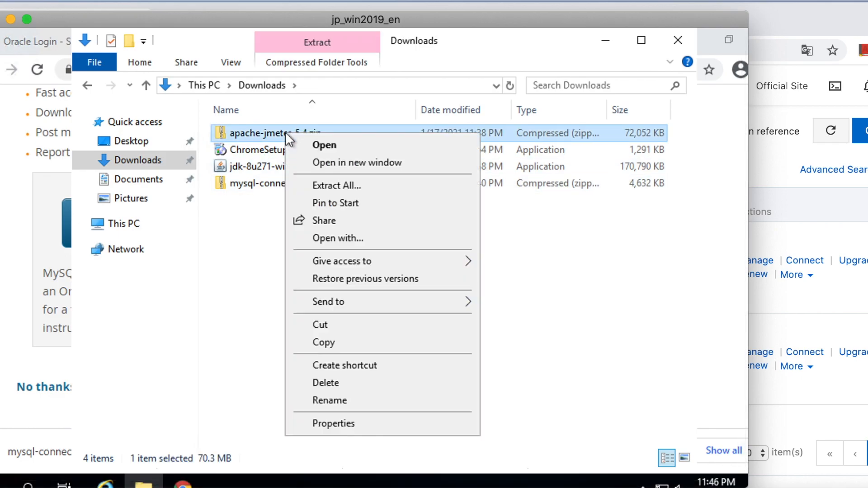
left_click(320, 186)
left_click(526, 411)
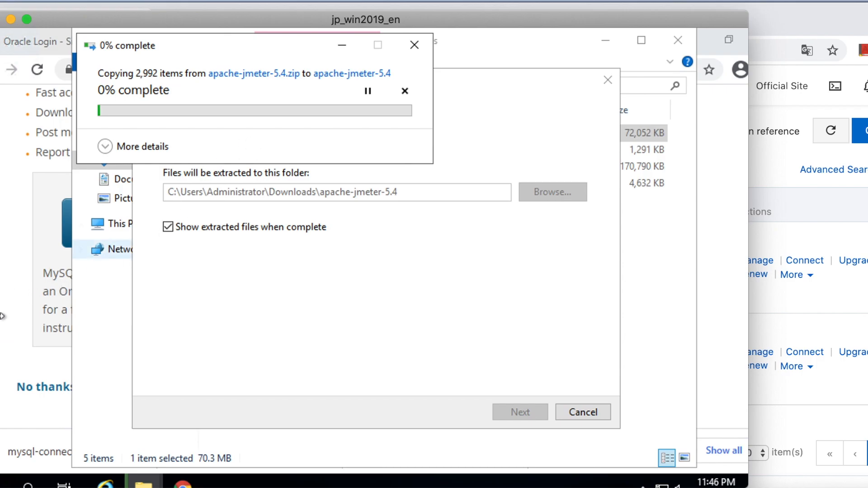
left_click(16, 314)
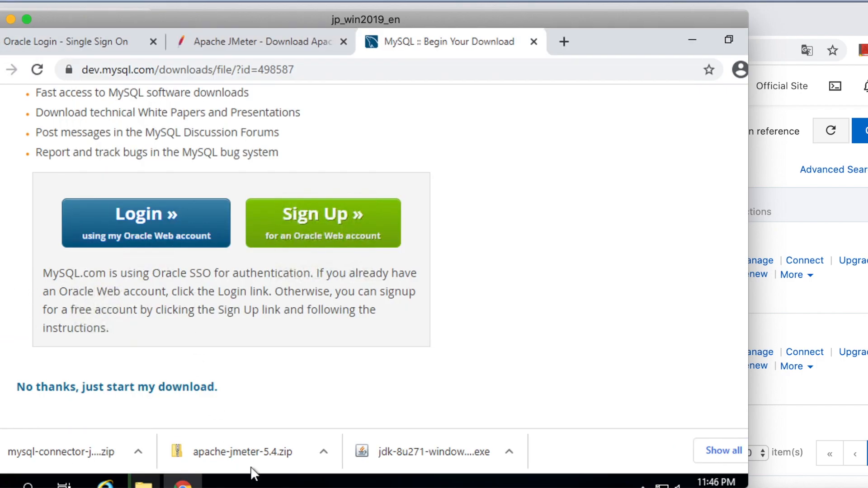
left_click(695, 40)
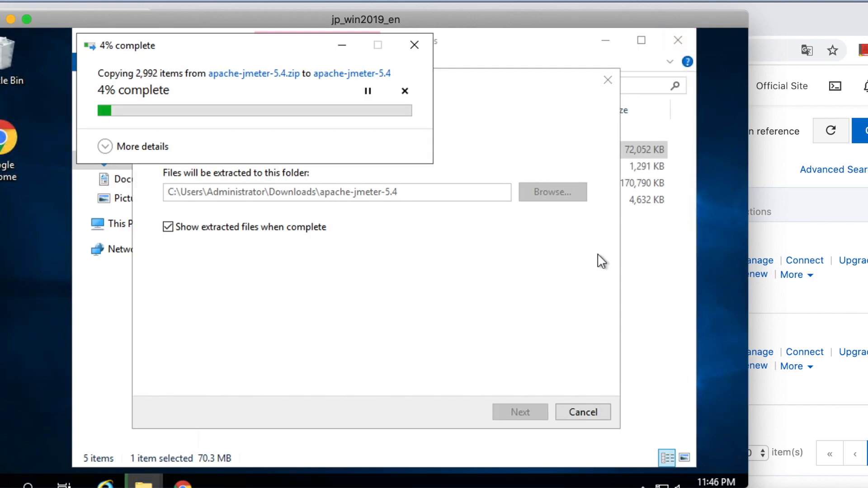
Step: Extract mysql-connector-java-8.0.22.zip to a mysql-connector-java-8.0.22 folder in Downloads
left_click(288, 201)
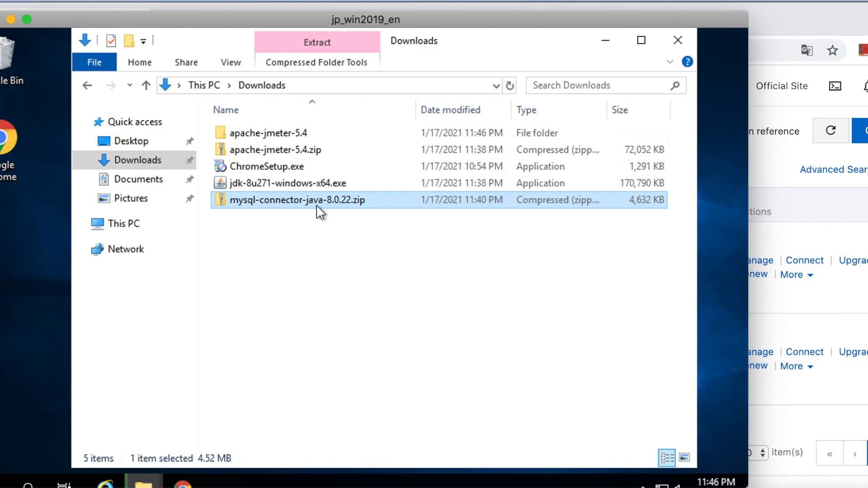
right_click(278, 202)
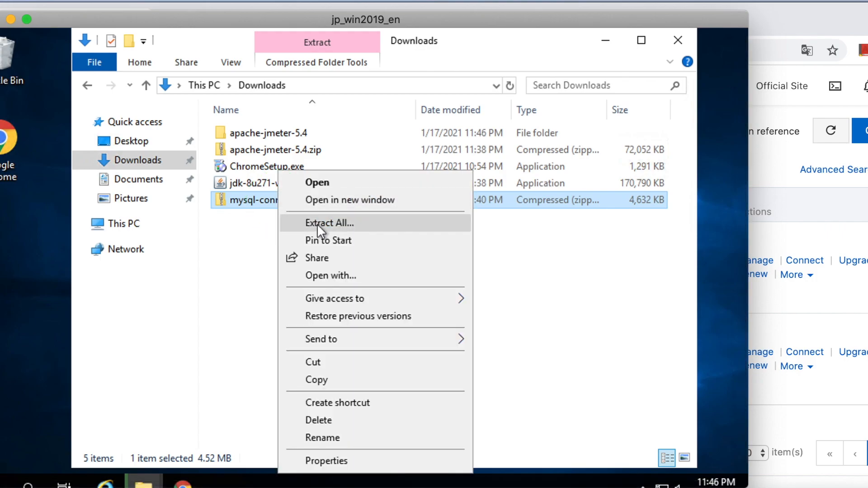
left_click(317, 224)
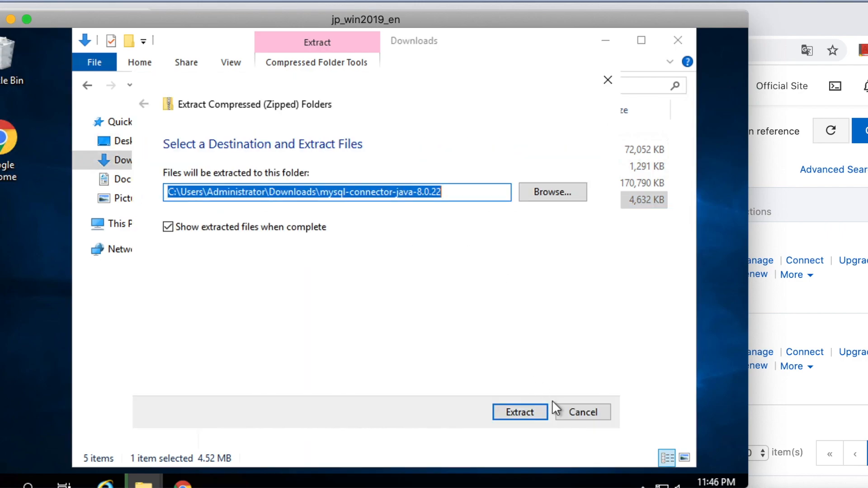
left_click(525, 408)
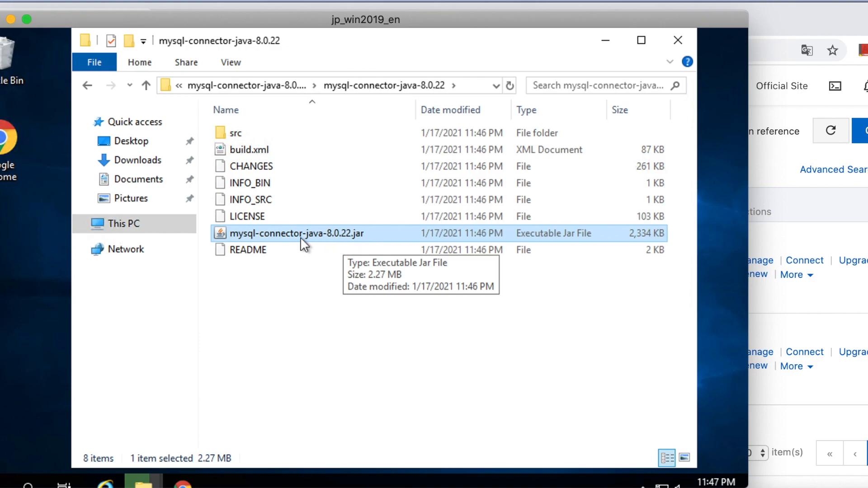
Step: Copy mysql-connector-java-8.0.22.jar from the extracted connector folder into the lib folder of apache-jmeter-5.4
right_click(288, 232)
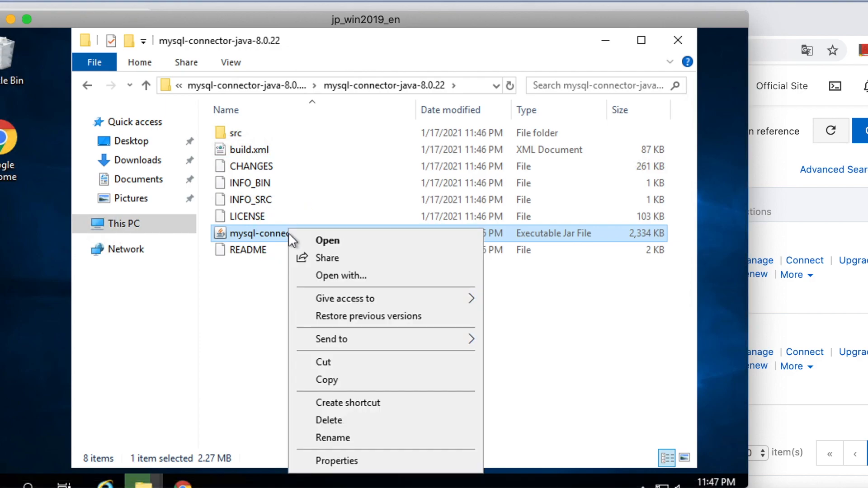
left_click(326, 379)
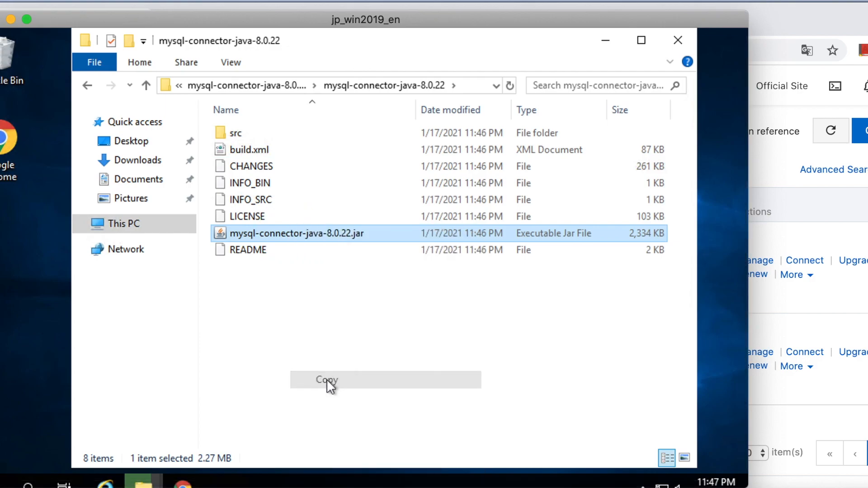
left_click(286, 86)
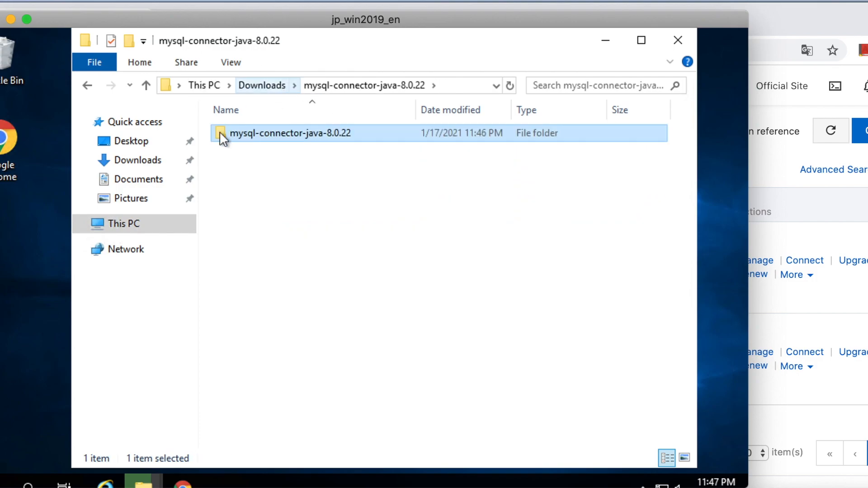
left_click(245, 85)
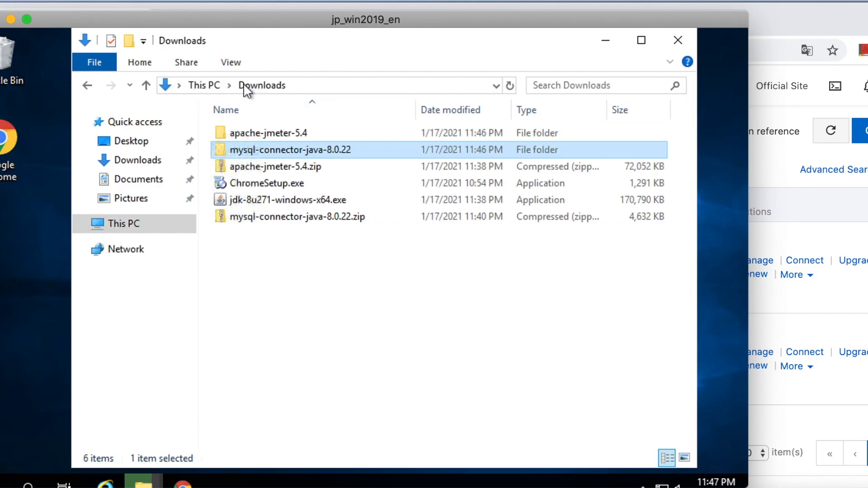
double_click(253, 132)
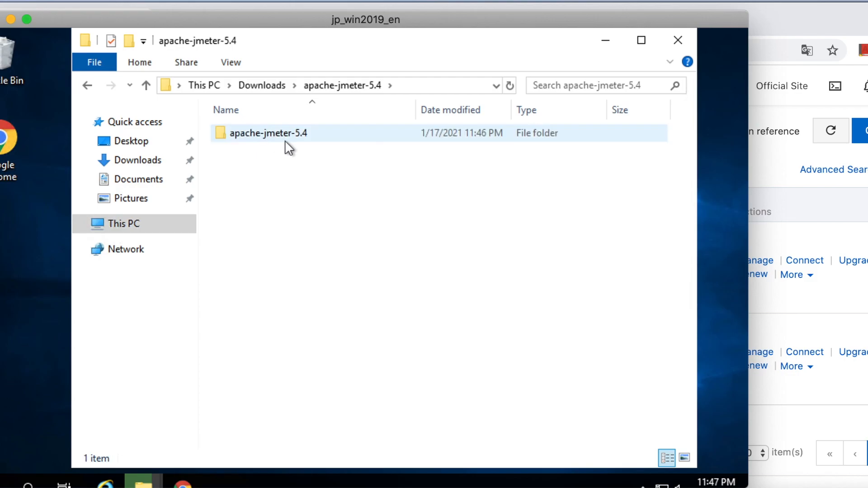
double_click(285, 134)
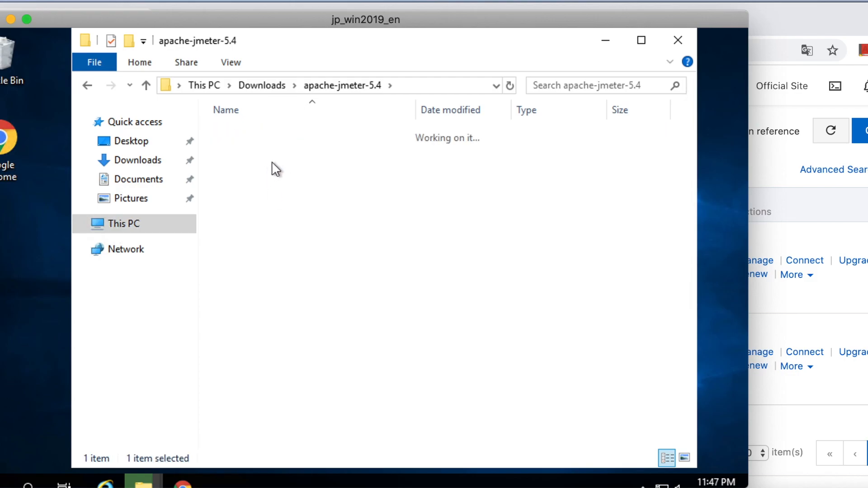
double_click(249, 183)
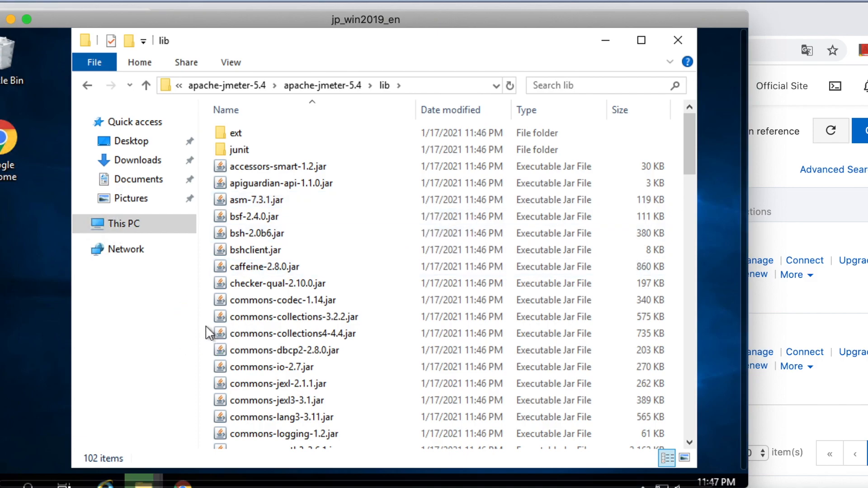
right_click(206, 327)
left_click(254, 226)
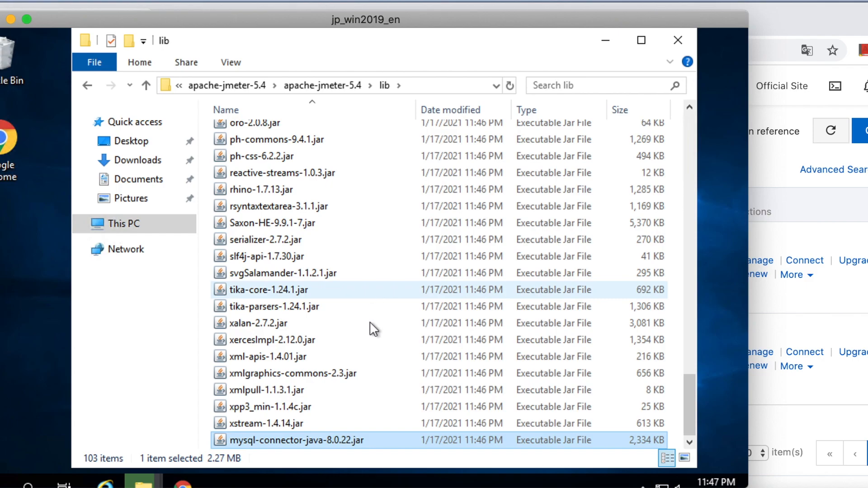
Step: Launch JMeter by running jmeter.bat from the apache-jmeter-5.4 bin folder and bring its window to the front
double_click(297, 118)
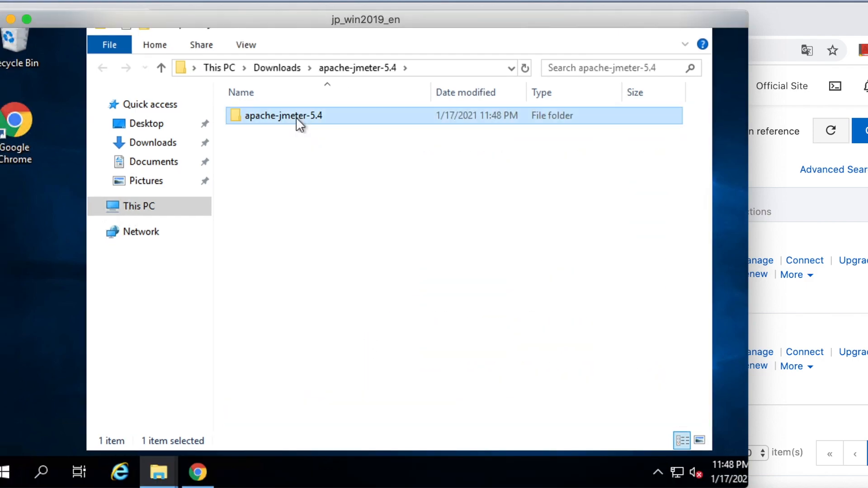
double_click(281, 119)
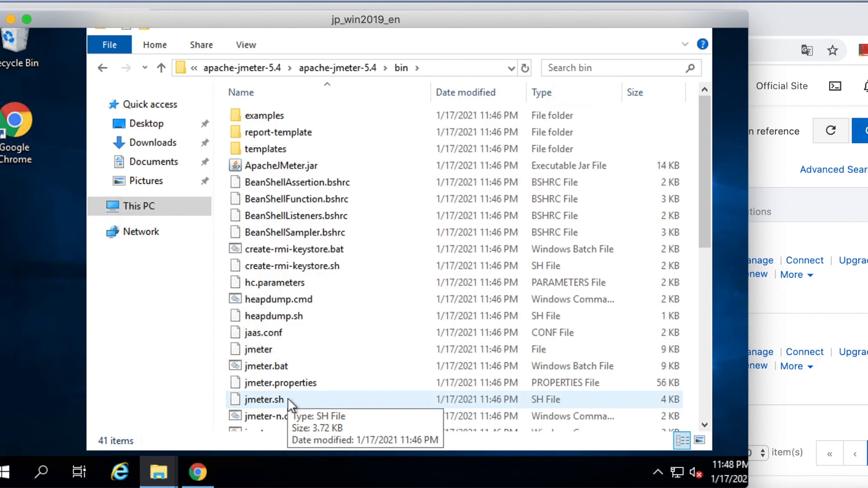
left_click(281, 367)
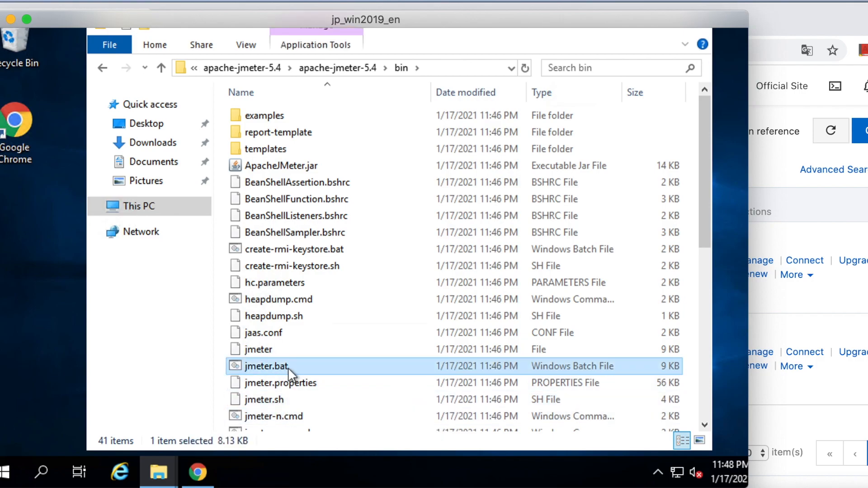
double_click(317, 365)
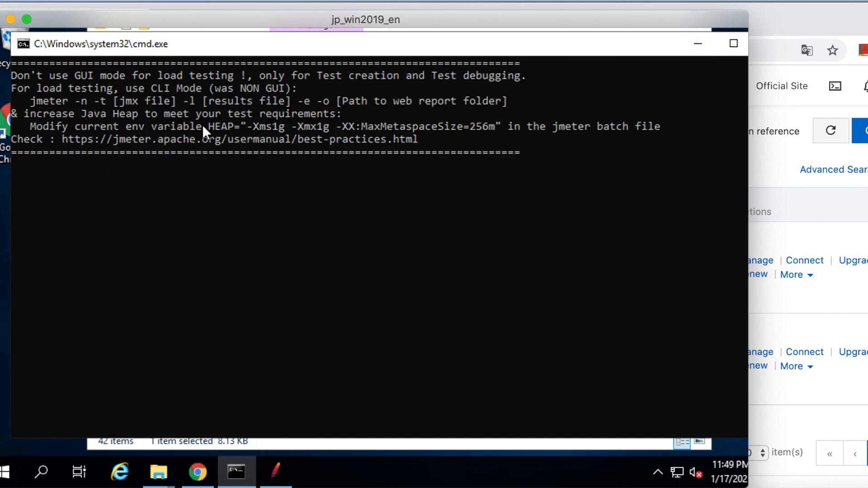
left_click(181, 164)
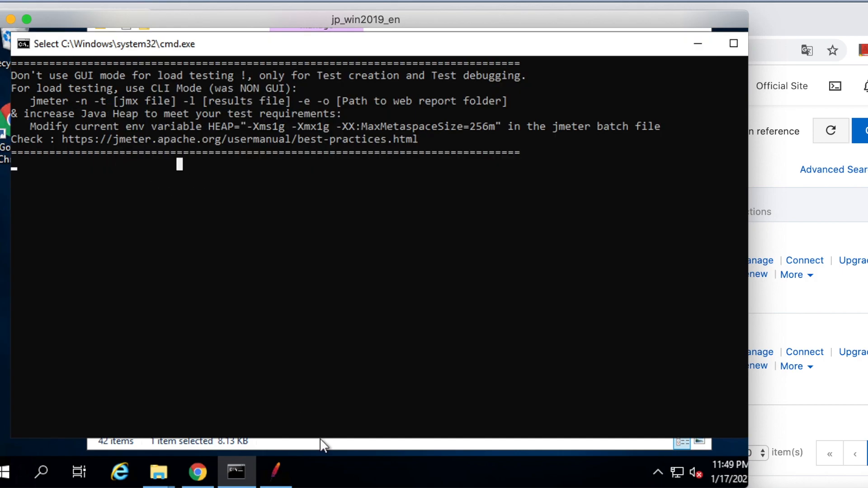
left_click(276, 473)
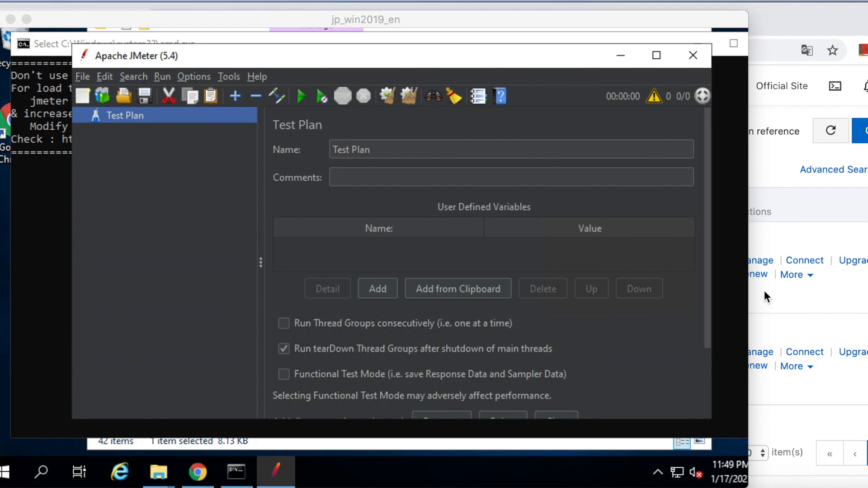
Step: Switch to the RDS Console, view the Summer_wordpress instance's accounts, and log on to its database in DMS
left_click(222, 25)
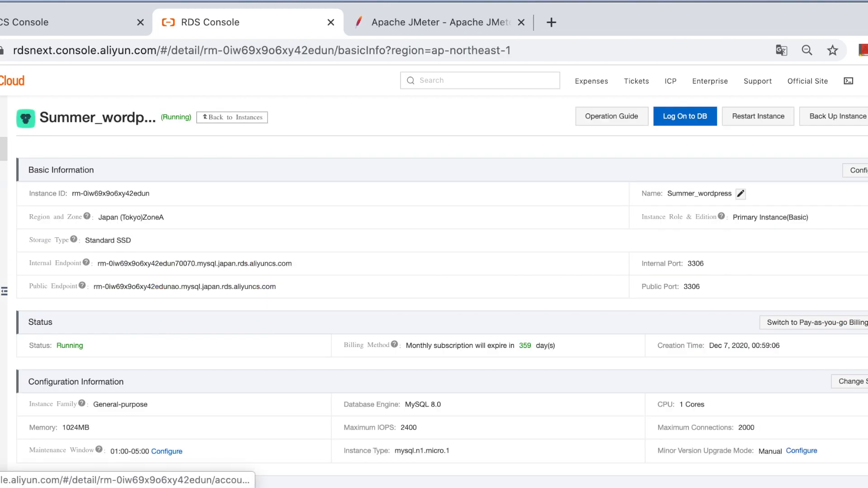
left_click(0, 181)
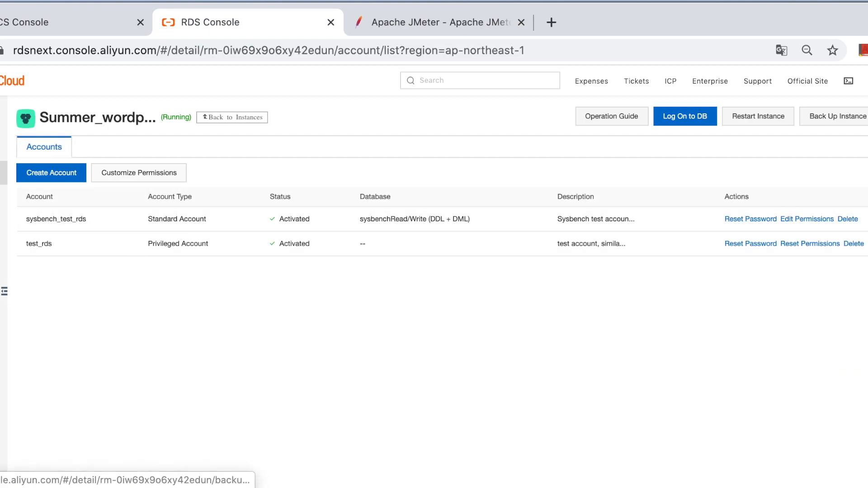
left_click(687, 119)
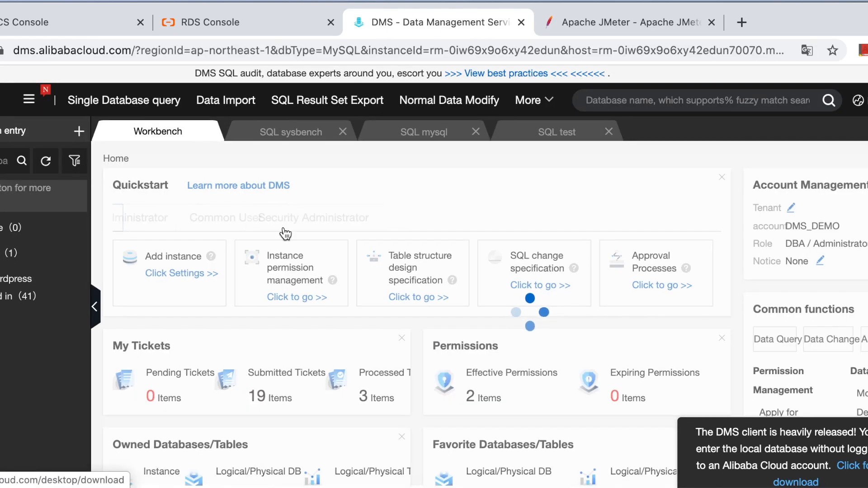
left_click(19, 281)
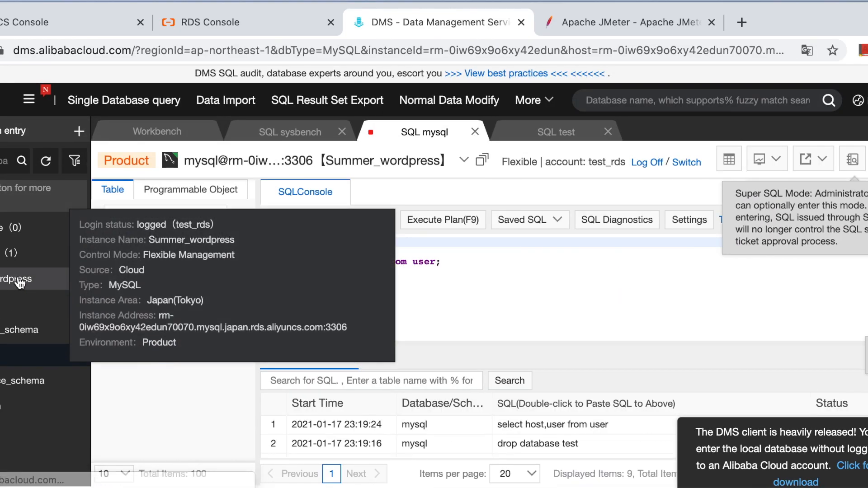
Step: Add the statement "create database test;" to the mysql database's SQL console and execute only that statement
left_click(511, 276)
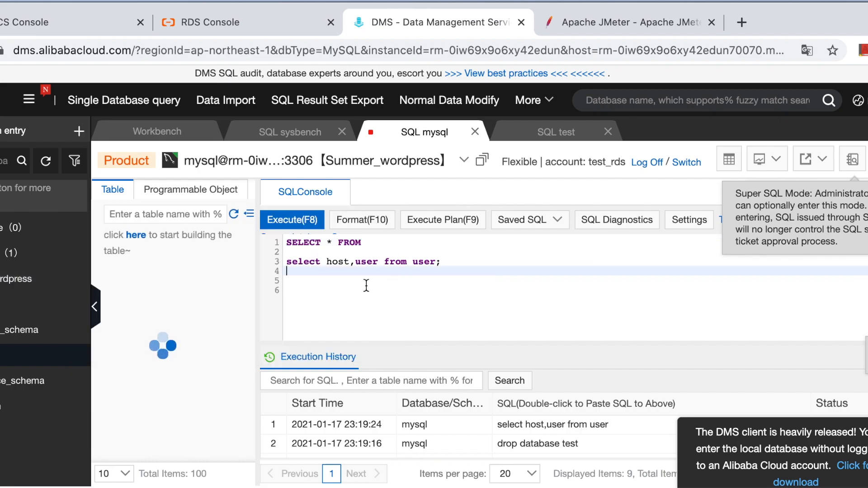
key("Return")
type("c")
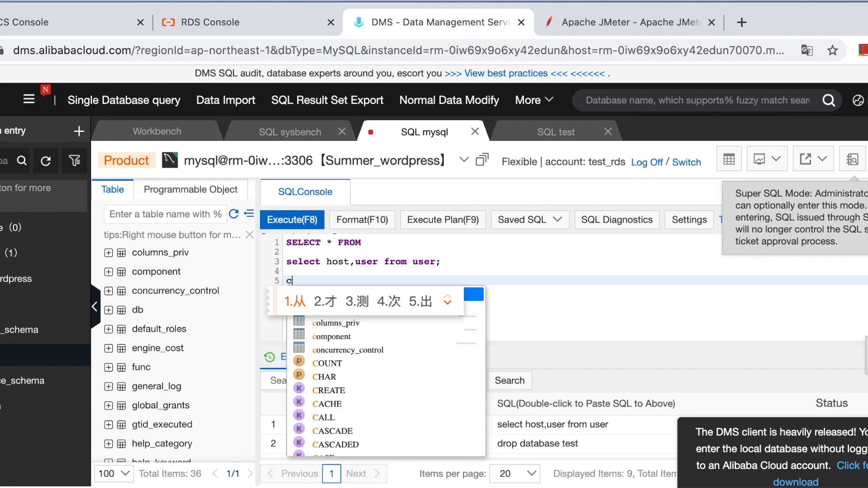
type("reate ")
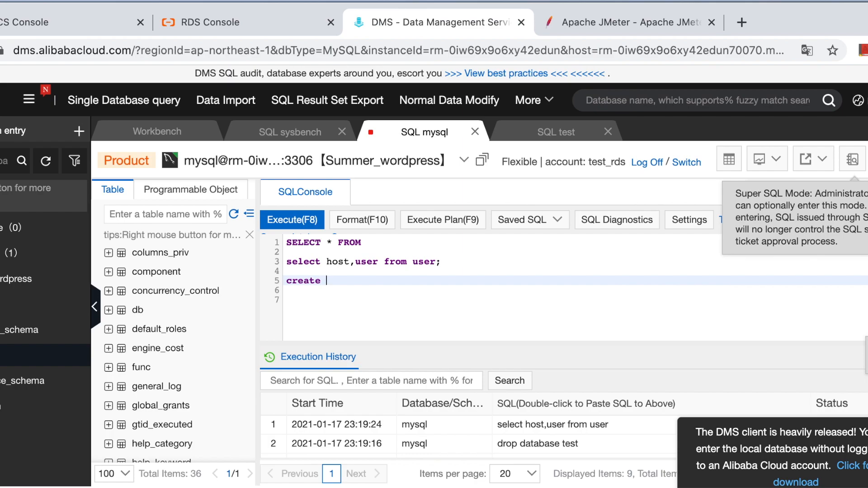
type("database test;")
left_click_drag(416, 281, 265, 281)
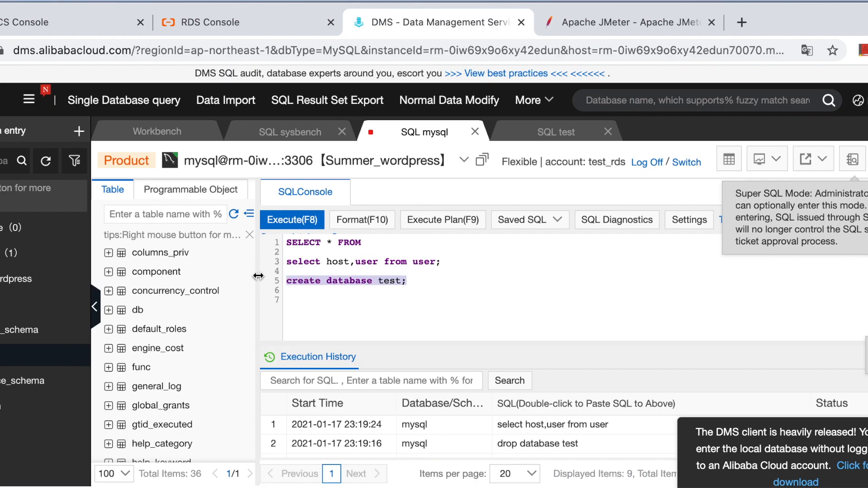
left_click(291, 220)
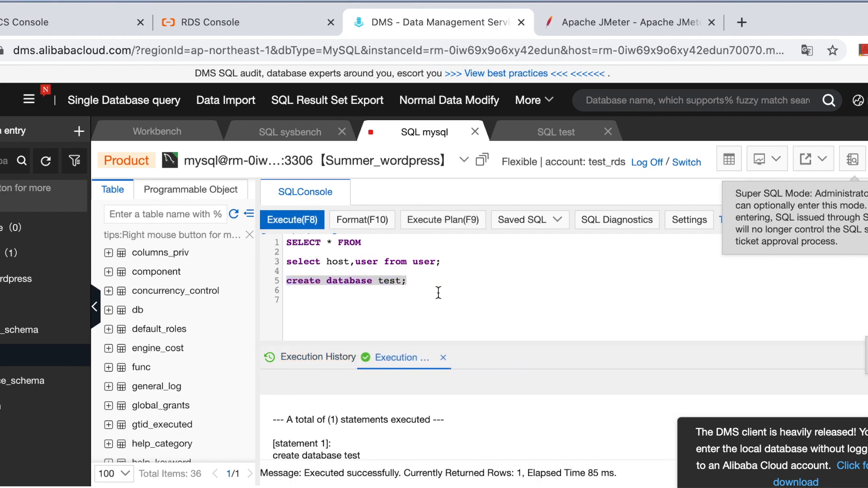
Step: Refresh the instance list, expand the Summer_wordpress instance, and open a single database query on its test database
left_click(45, 161)
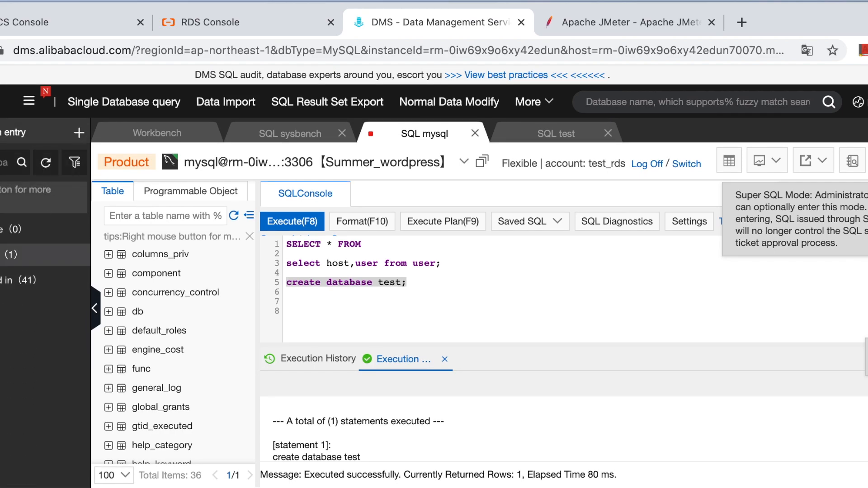
left_click(7, 254)
left_click(10, 280)
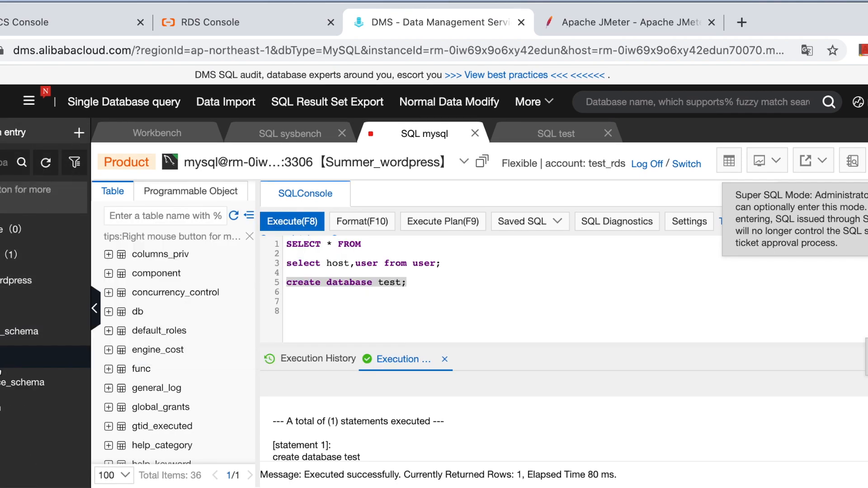
scroll(13, 427, "down", 2)
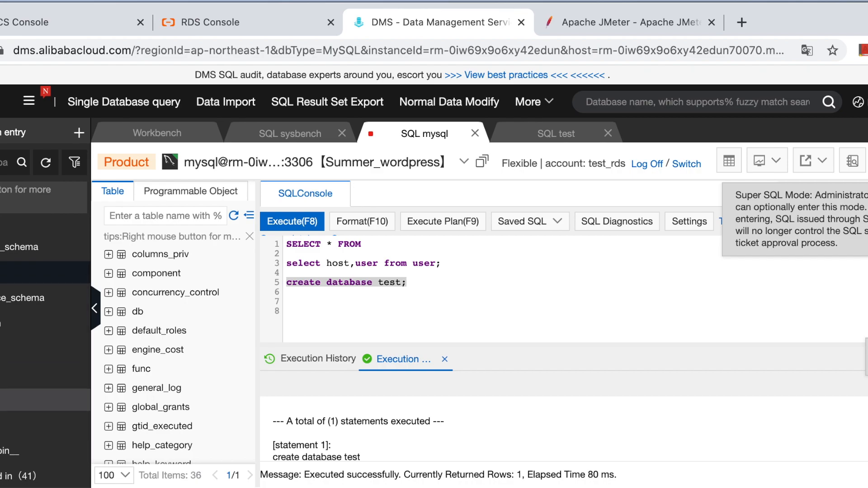
right_click(1, 400)
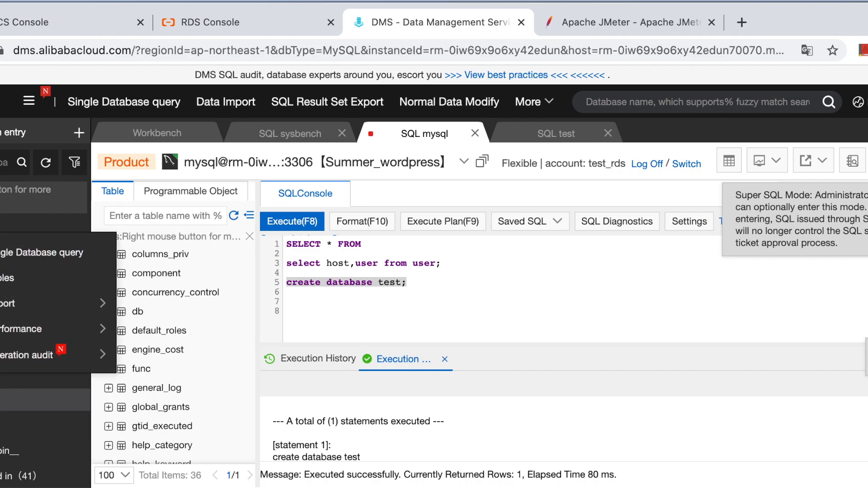
left_click(30, 250)
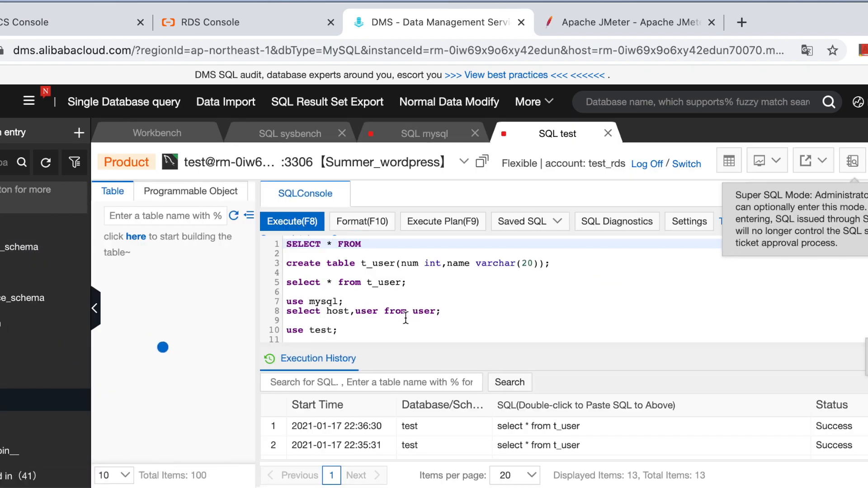
Step: Rename the first column to age in the existing create table t_user statement in the test SQL console
left_click(409, 324)
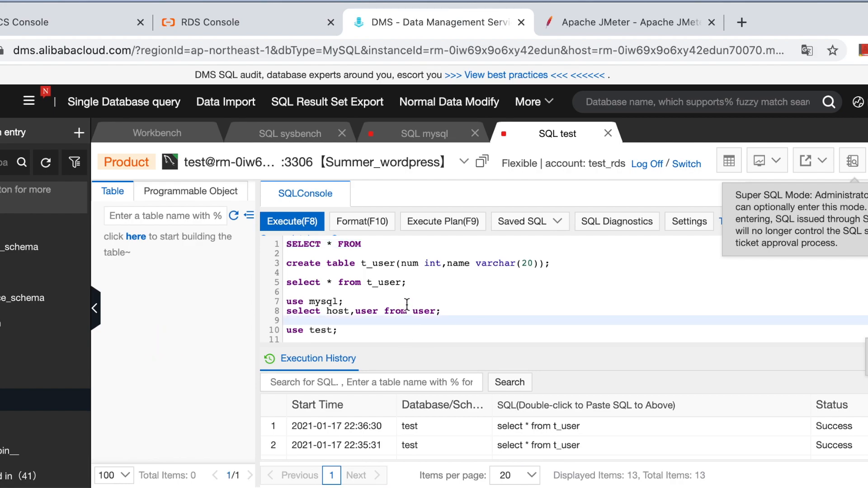
scroll(406, 308, "down", 1)
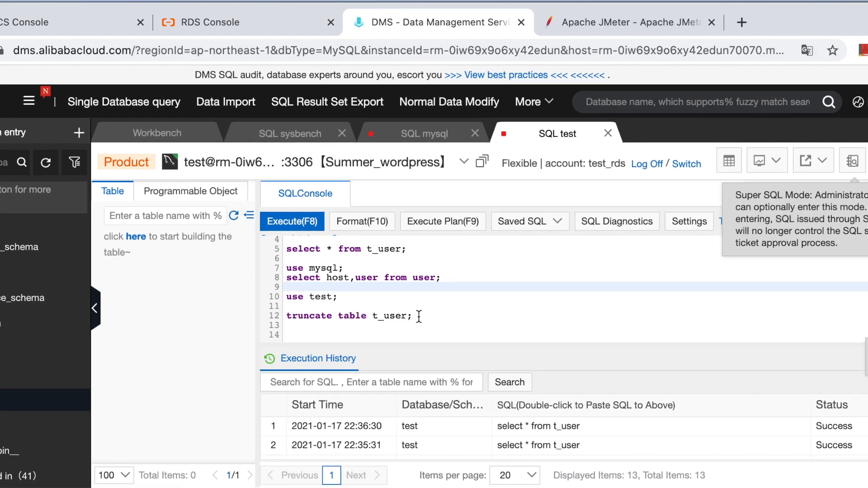
left_click(420, 317)
scroll(419, 316, "up", 1)
left_click(409, 279)
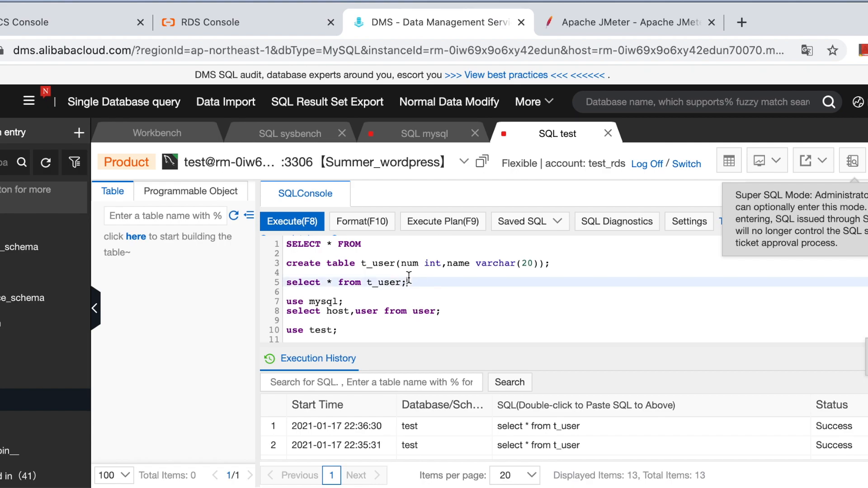
left_click(529, 261)
left_click_drag(570, 262, 284, 262)
left_click(419, 264)
key("BackSpace")
key("BackSpace")
key("BackSpace")
type("age")
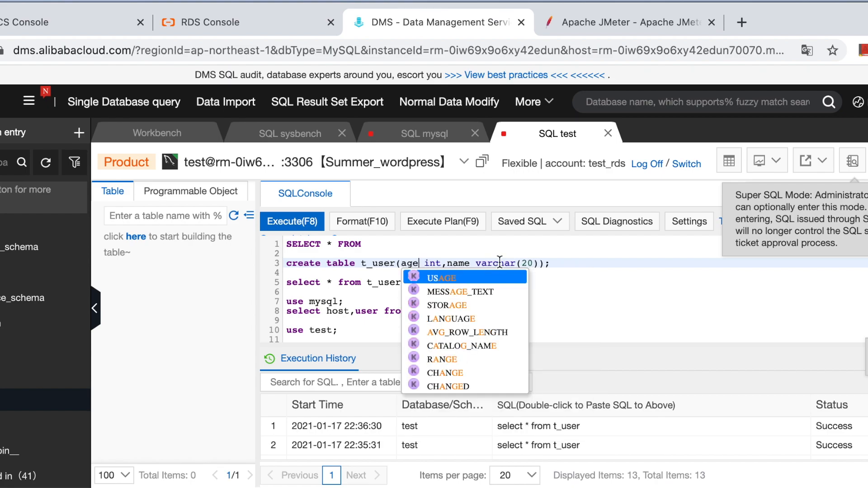
Step: Execute only "create table t_user(age int,name varchar(20));" and refresh the table list of the test database
left_click(511, 257)
left_click_drag(559, 269, 266, 263)
left_click(292, 221)
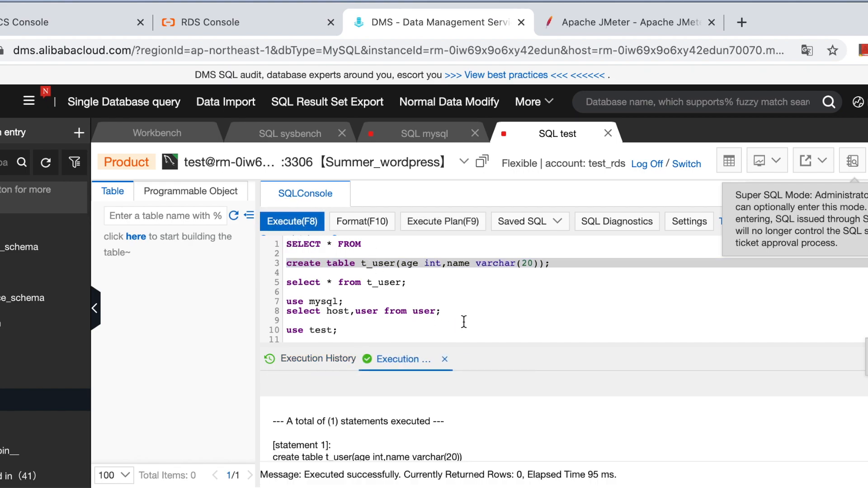
left_click(233, 216)
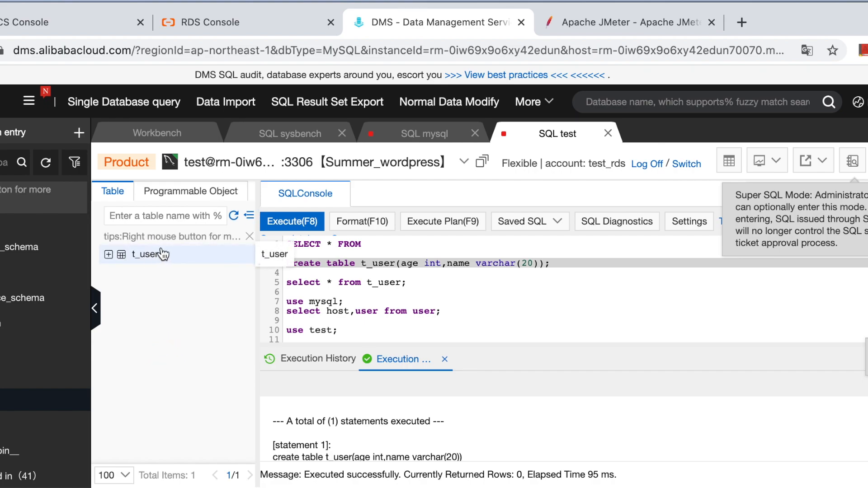
Step: Add the statement "desc t_user;" below the create table statement in the SQL console
left_click(423, 289)
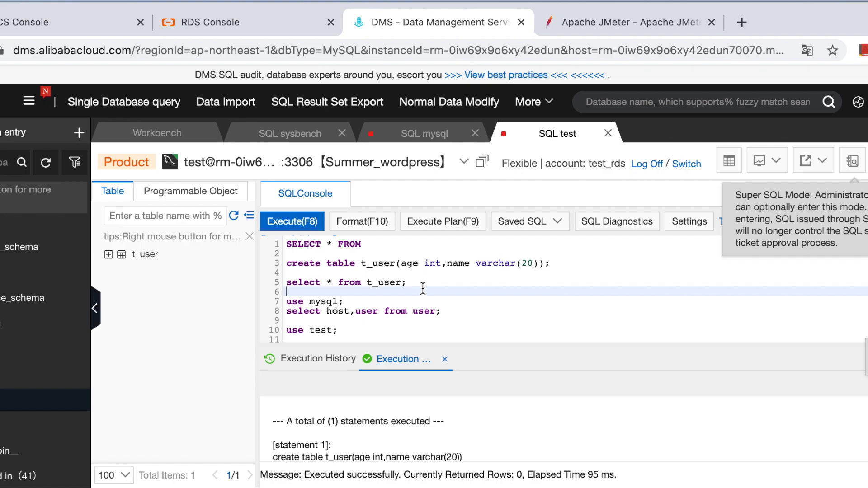
left_click(555, 265)
key("Return")
key("Return")
type("d")
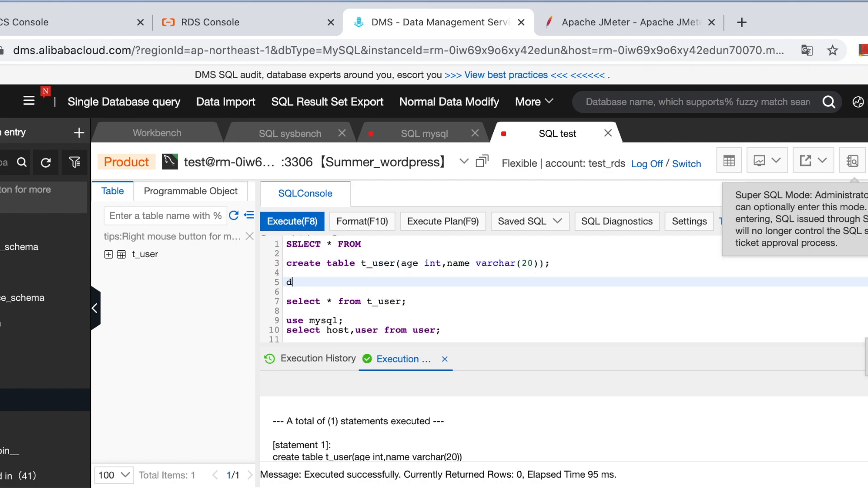
type("esc T-t use")
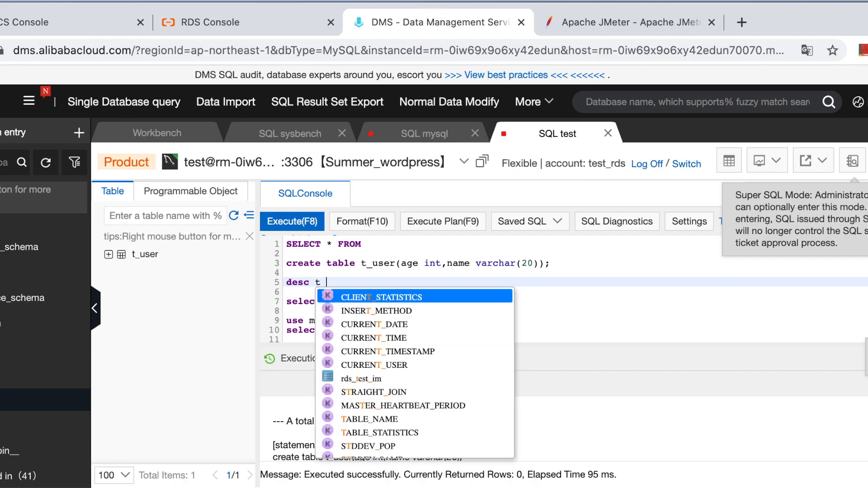
type("r;")
Step: Add the statement "select * from t_user;" below the desc statement, with the table name in lowercase
key("Return")
key("Return")
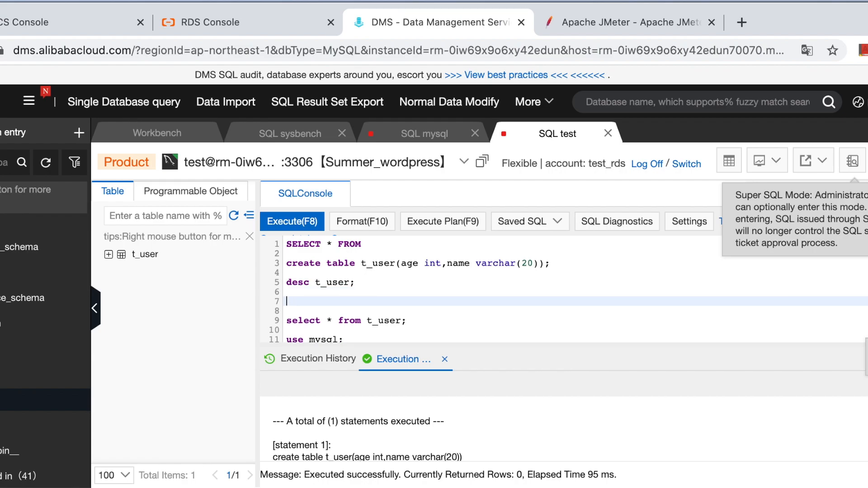
type("select ")
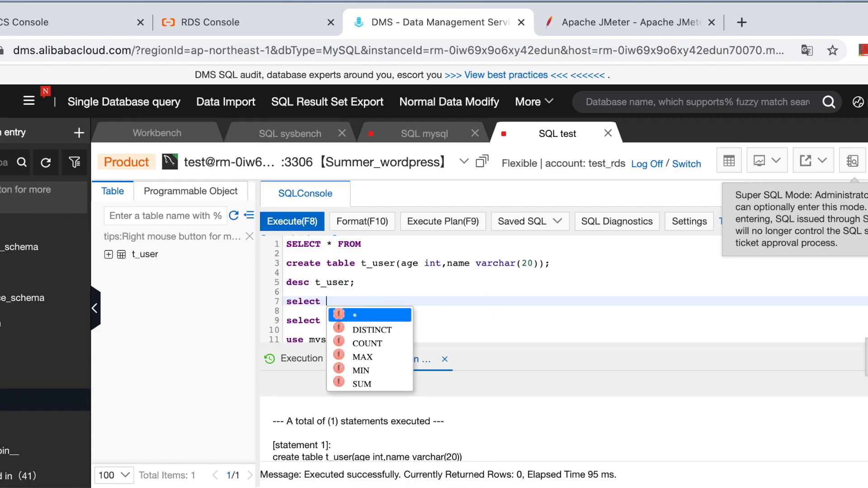
type("* from ")
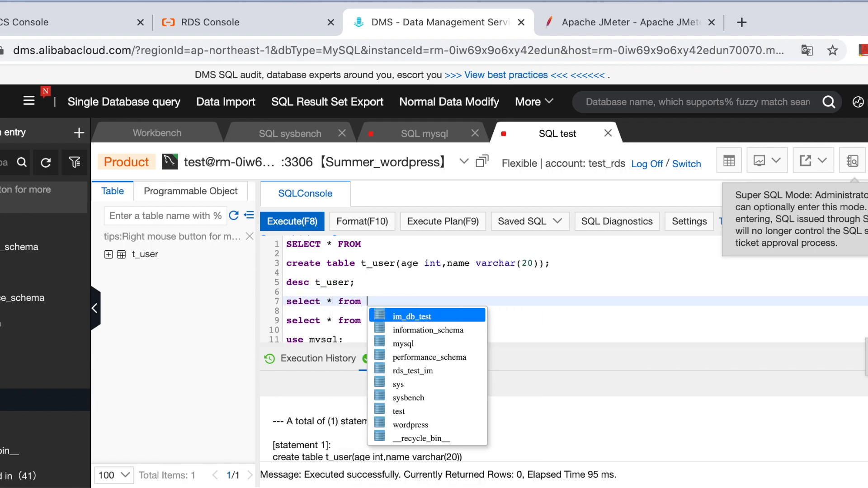
type("T_u")
type("ser")
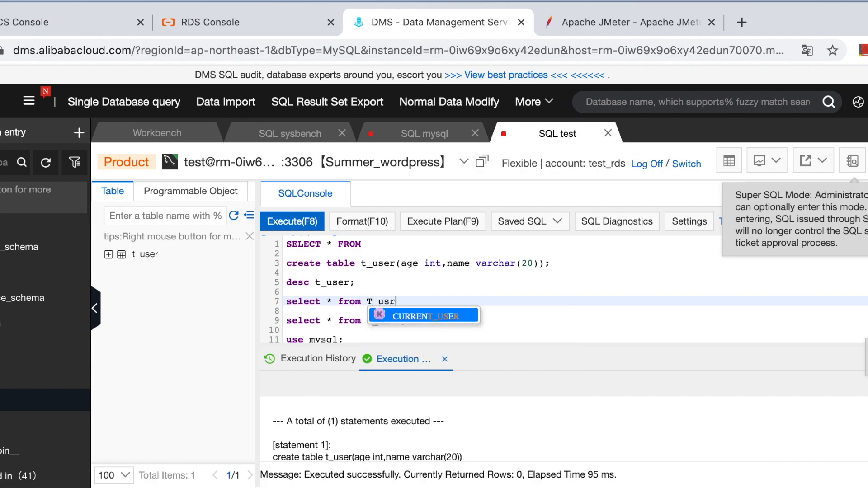
key("BackSpace")
type("er;")
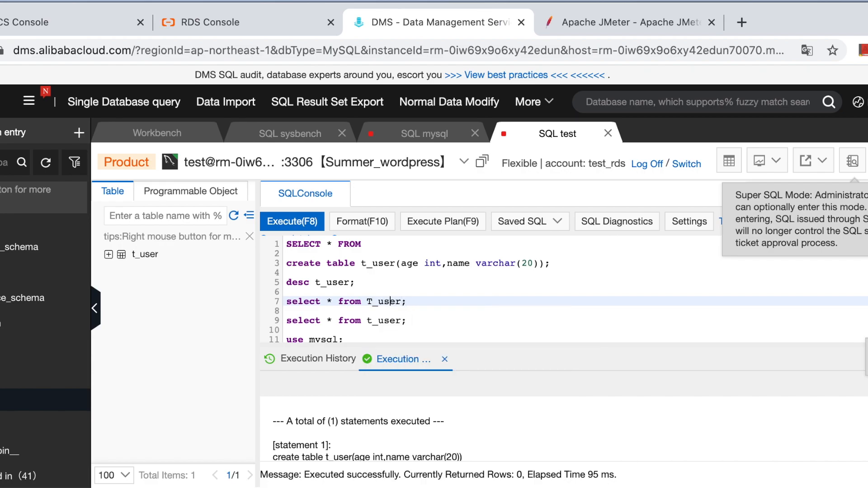
key("BackSpace")
type("t")
Step: Execute only the "desc t_user;" statement to view the table's structure
left_click(635, 287)
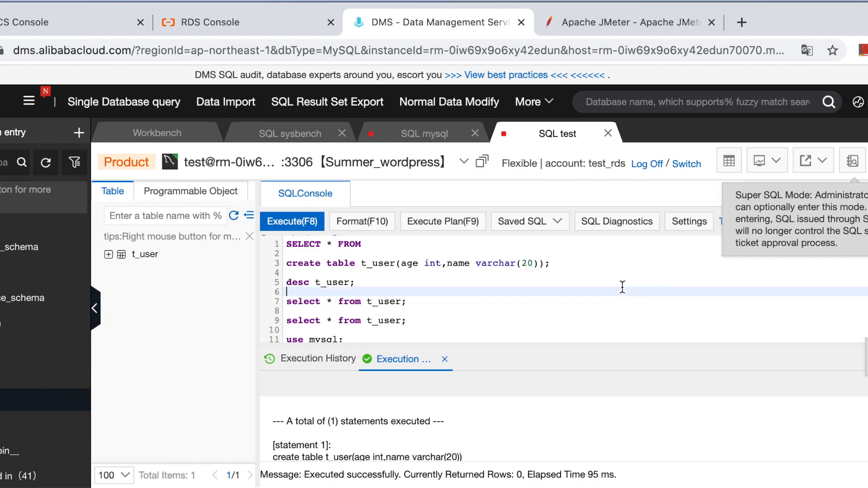
left_click_drag(355, 283, 287, 283)
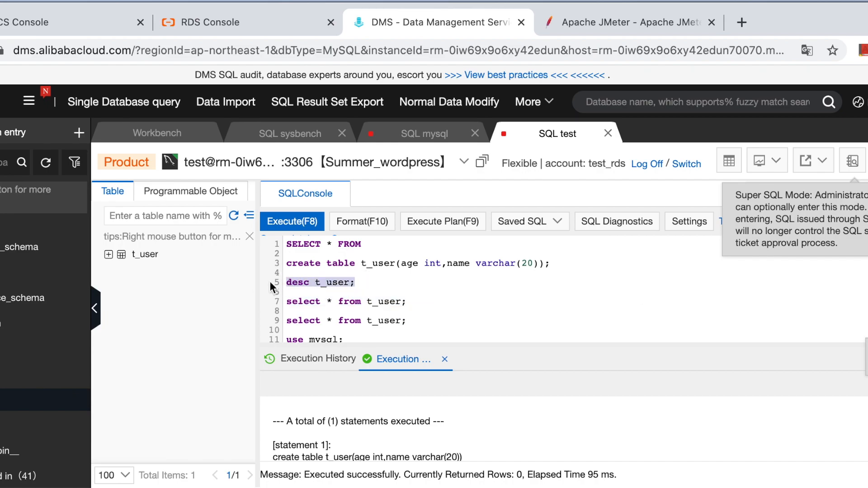
left_click(293, 223)
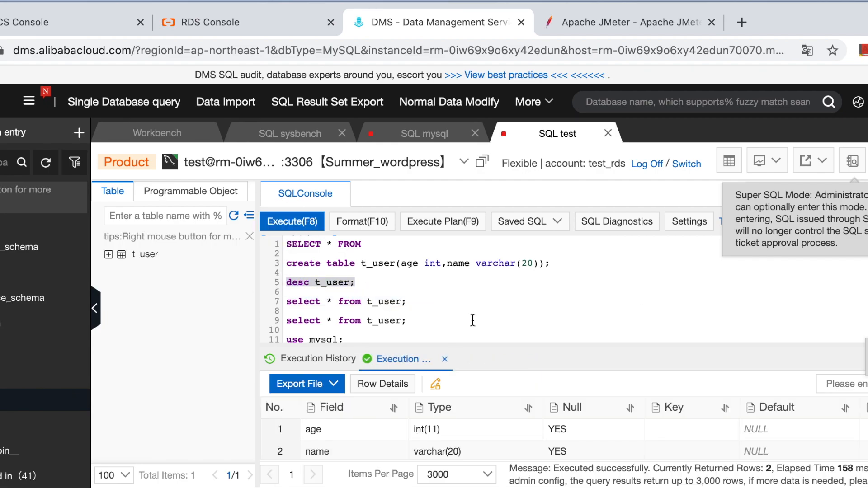
Step: Execute only the newly added "select * from t_user;" statement to check the table's contents
left_click(397, 301)
left_click_drag(419, 302, 267, 300)
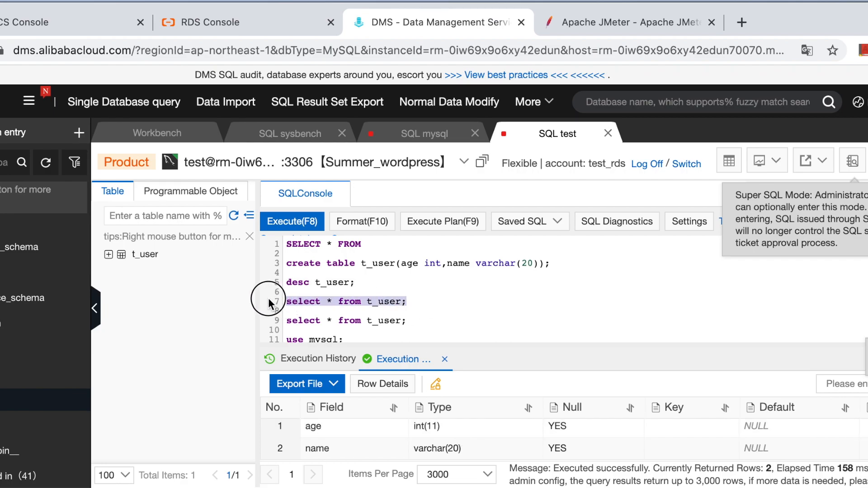
left_click(296, 226)
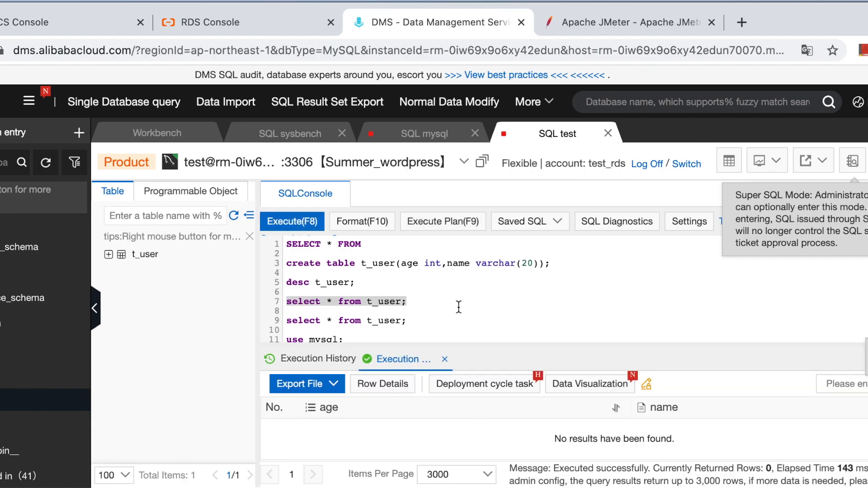
left_click(430, 309)
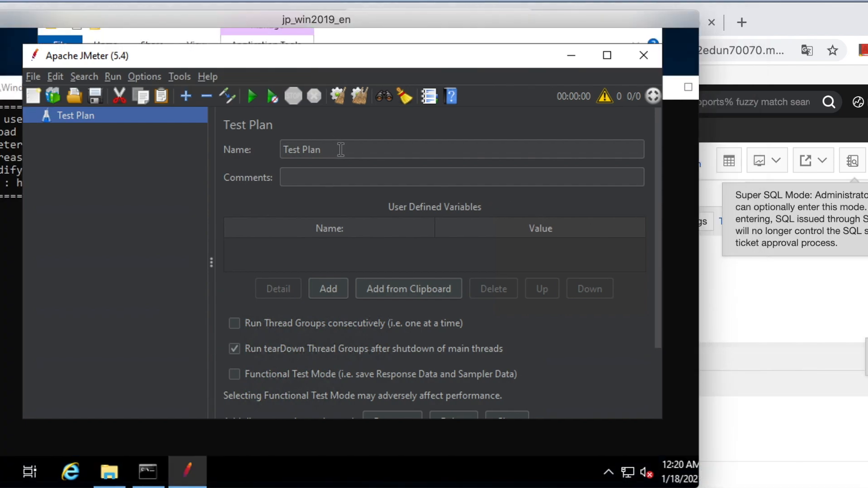
Step: Switch to Apache JMeter and add the MySQL connector jar from the apache-jmeter-5.4 bin folder to the Test Plan's classpath
left_click(305, 150)
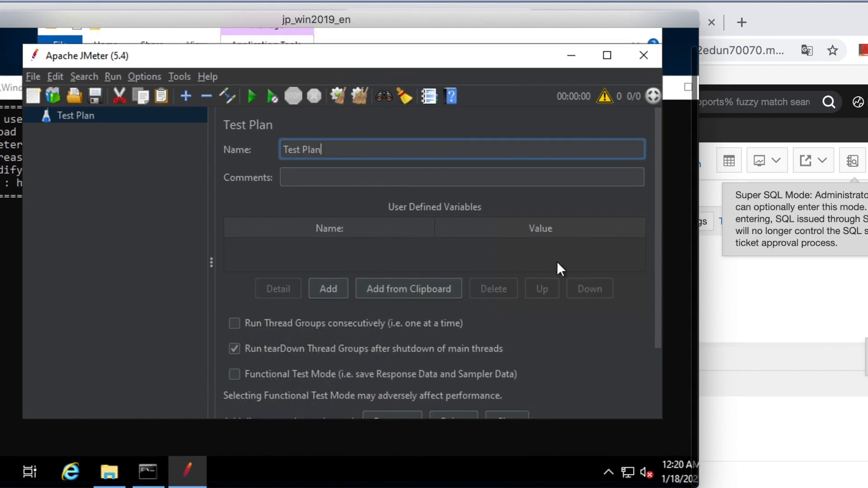
scroll(658, 318, "down", 3)
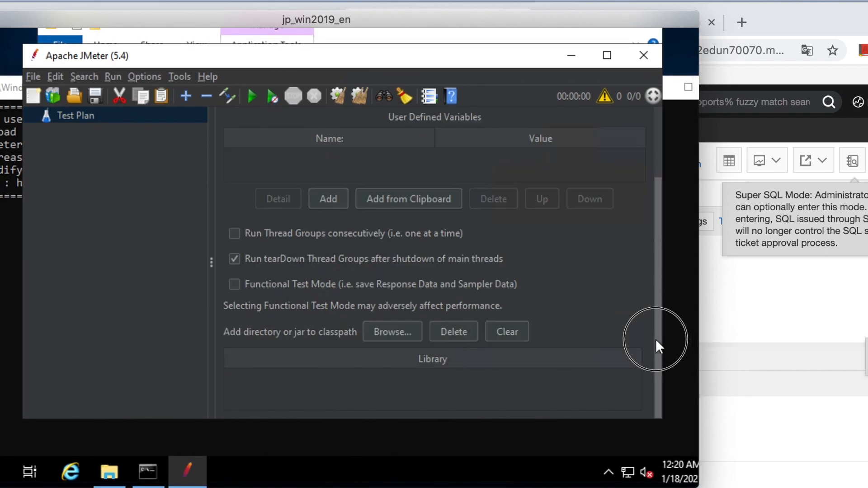
left_click(397, 332)
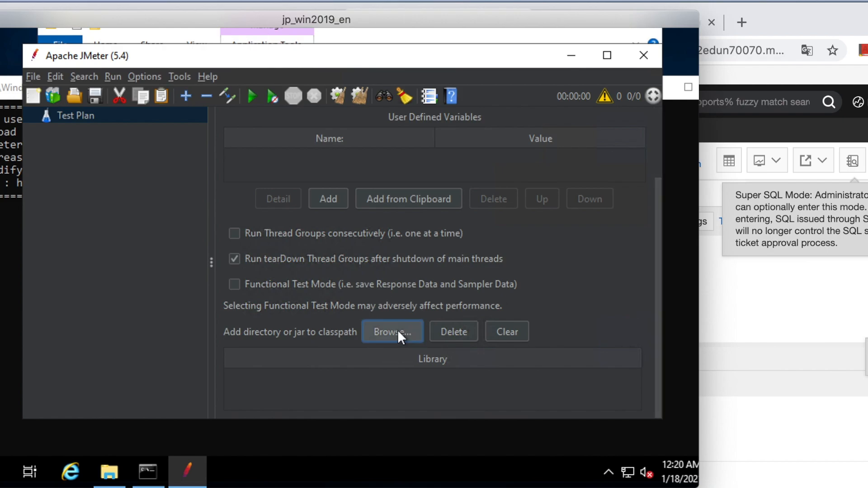
double_click(276, 224)
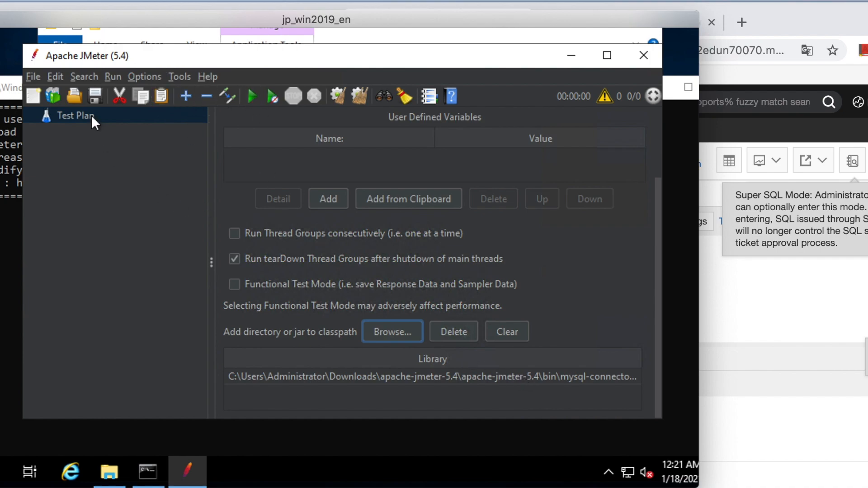
Step: Add a JDBC Connection Configuration to the Test Plan and set its created pool's variable name to test
right_click(78, 116)
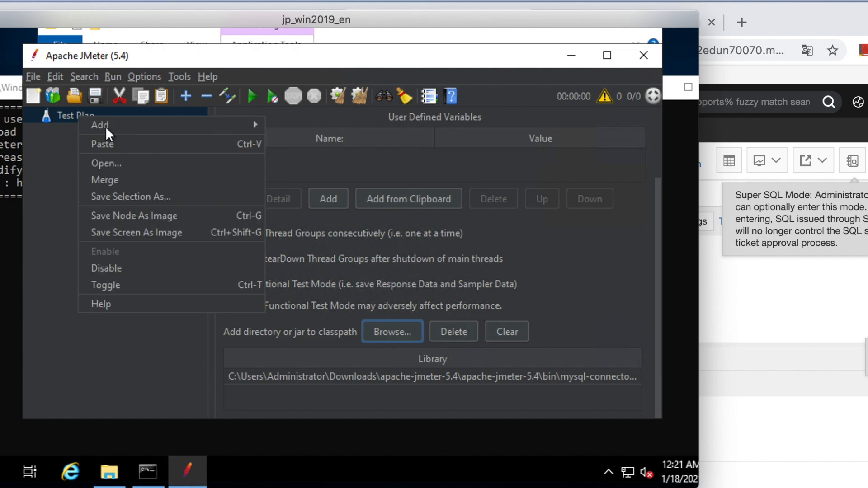
mouse_move(117, 126)
mouse_move(312, 144)
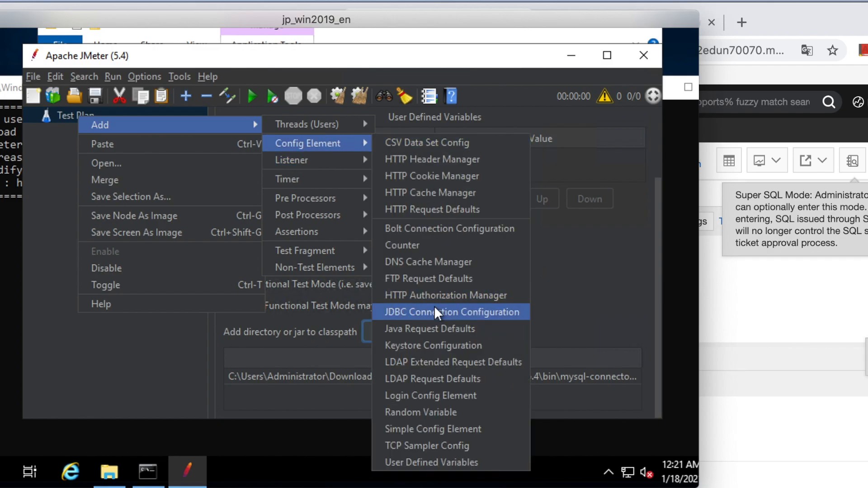
left_click(463, 312)
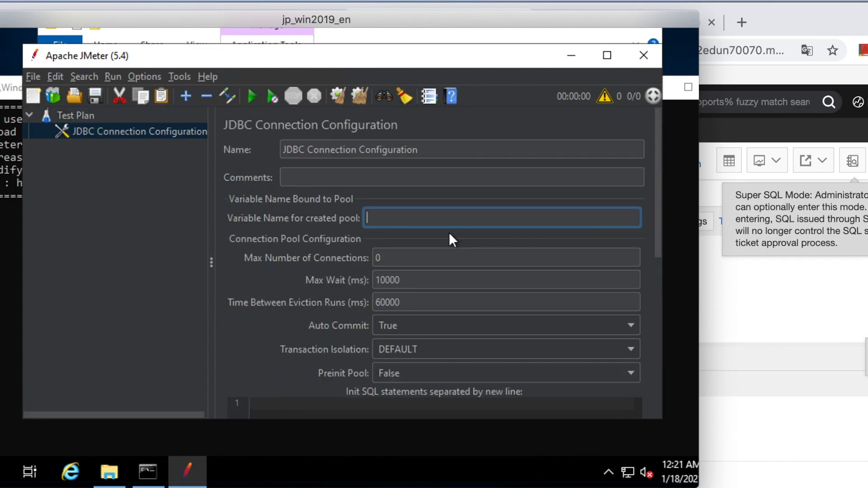
type("test")
Step: Set the connection configuration's validation query to "select 1"
left_click_drag(659, 229, 654, 384)
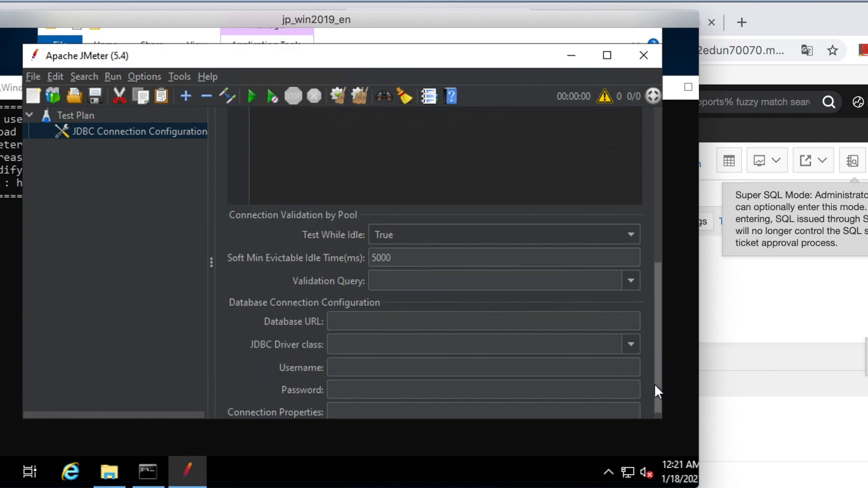
left_click(631, 285)
left_click(533, 347)
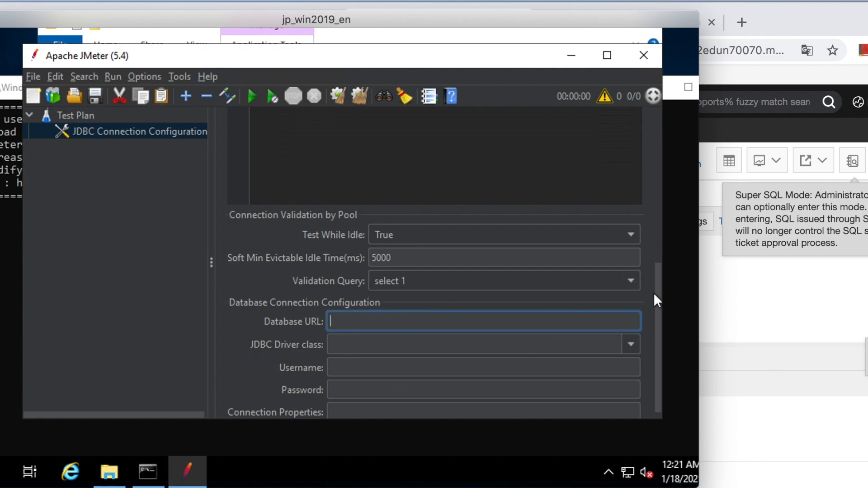
Step: Switch to the RDS Console in the browser and copy the Summer_wordpress instance's public endpoint from its basic information
left_click_drag(655, 295, 655, 329)
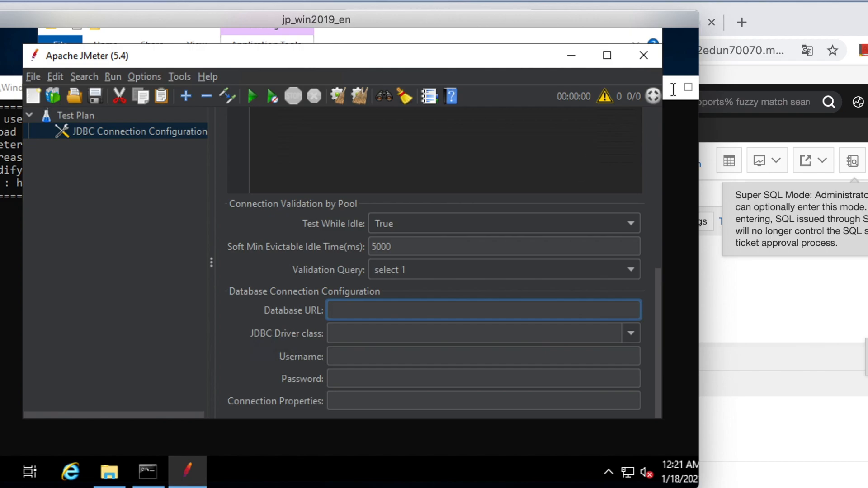
left_click(782, 16)
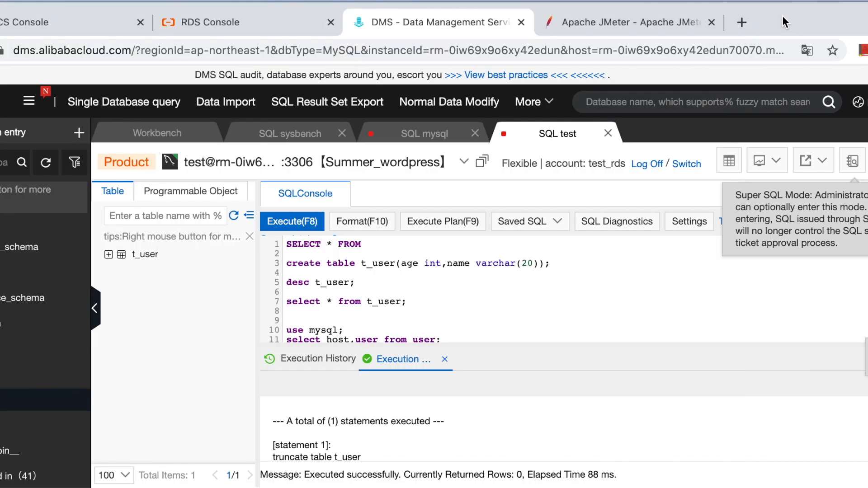
left_click(223, 19)
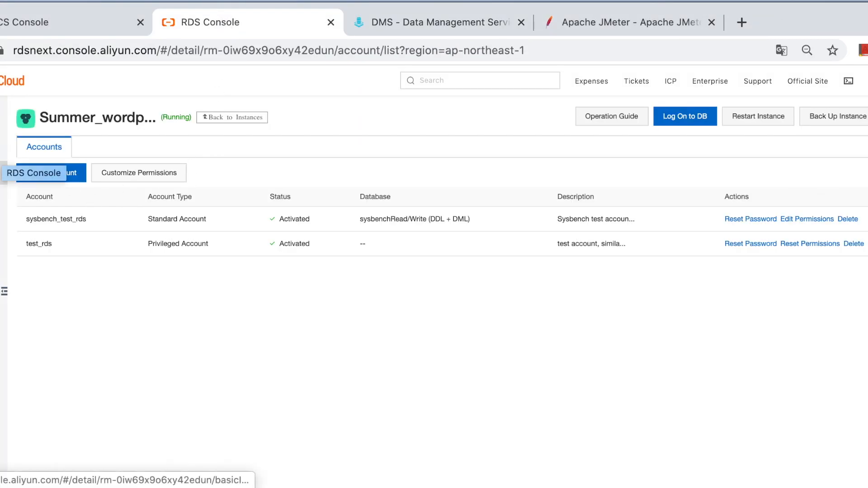
left_click(1, 115)
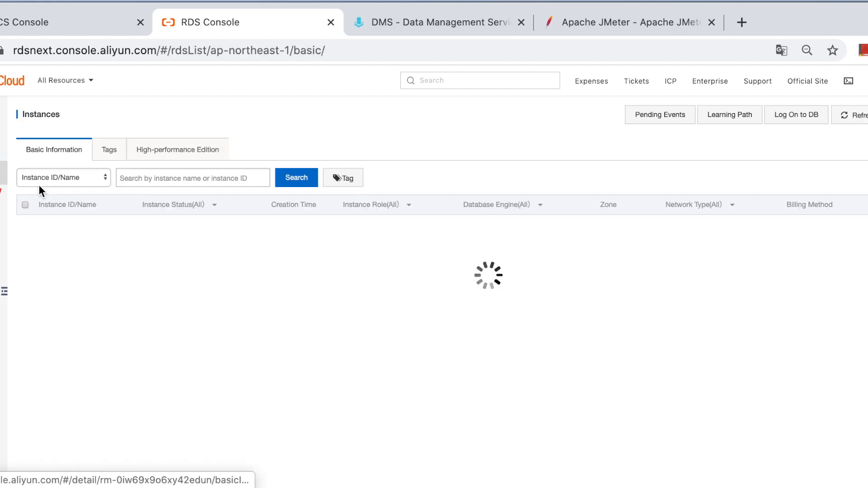
left_click(96, 287)
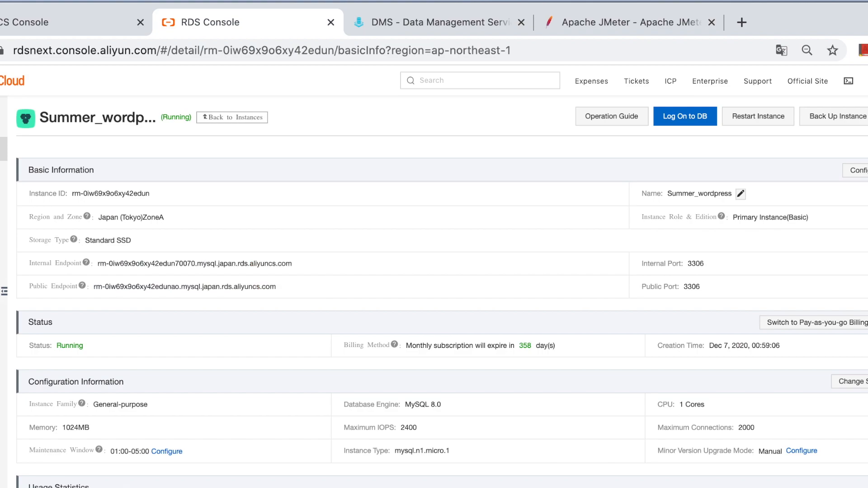
left_click(173, 290)
Step: Back in JMeter, set the database URL to jdbc:mysql://rm-0iw69x9o6xy42edunao.mysql.japan.rds.aliyuncs.com:3306/test
key("super+Tab")
left_click(357, 312)
type("jdb")
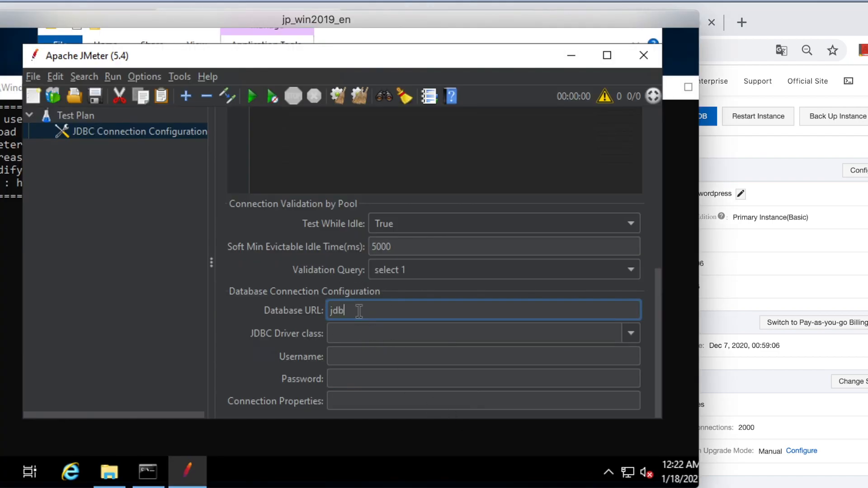
type("c:mysql://")
key("ctrl+v")
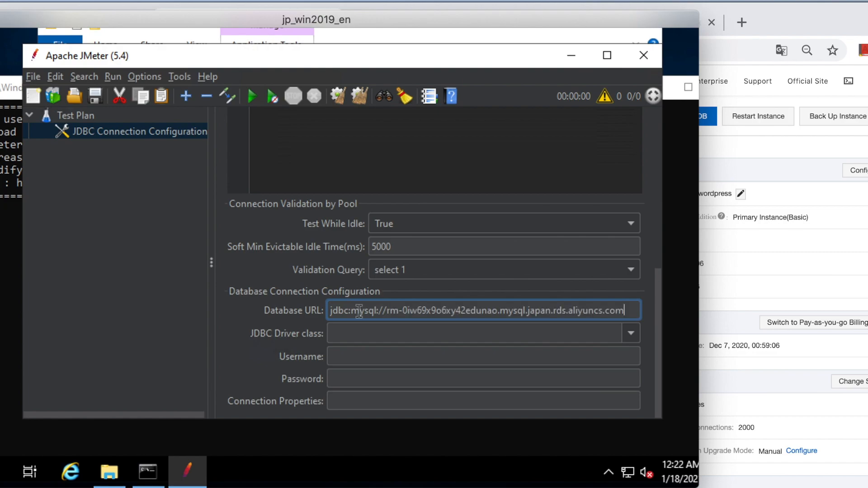
type(":")
type("330")
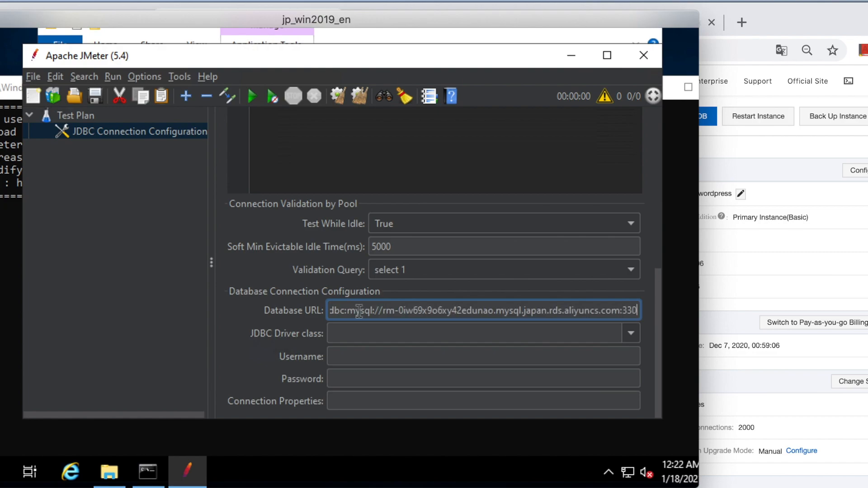
type("6/")
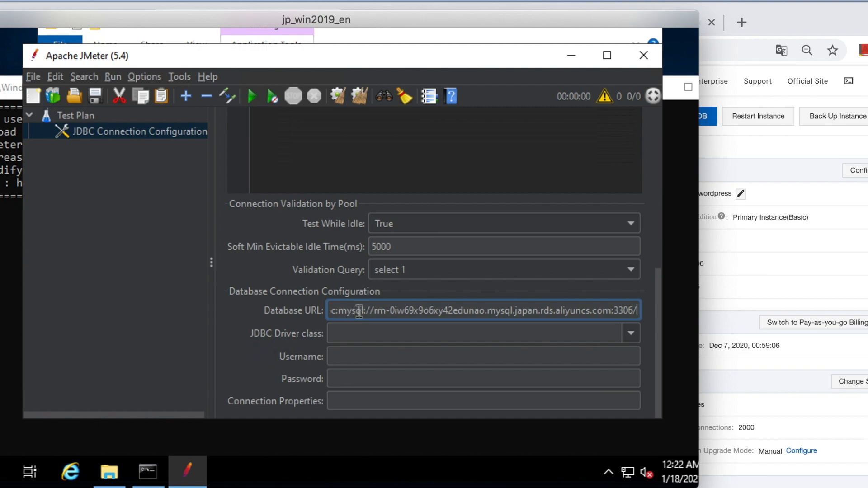
type("test")
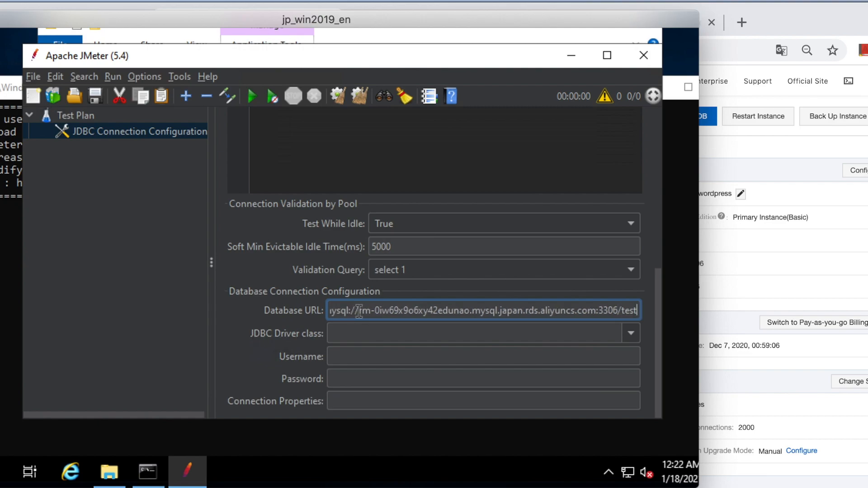
Step: Set the JDBC driver class to com.mysql.cj.jdbc.Driver
left_click(363, 335)
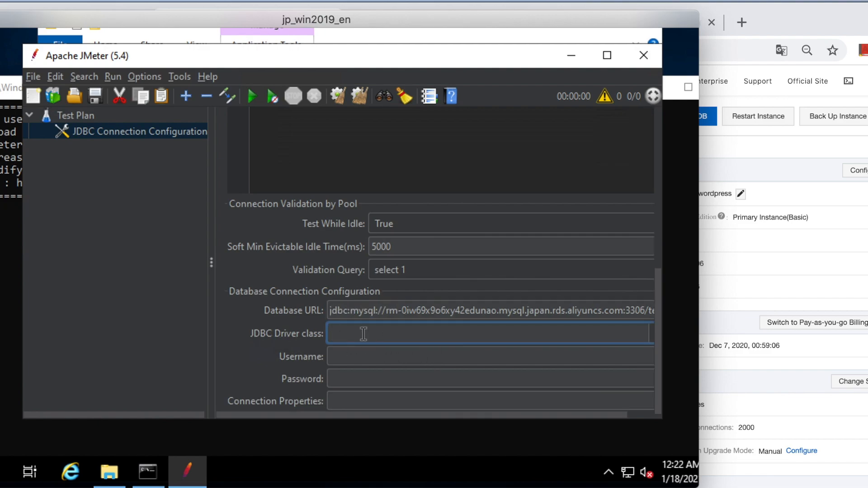
type("com.mysql.cj.jdbc.Driver")
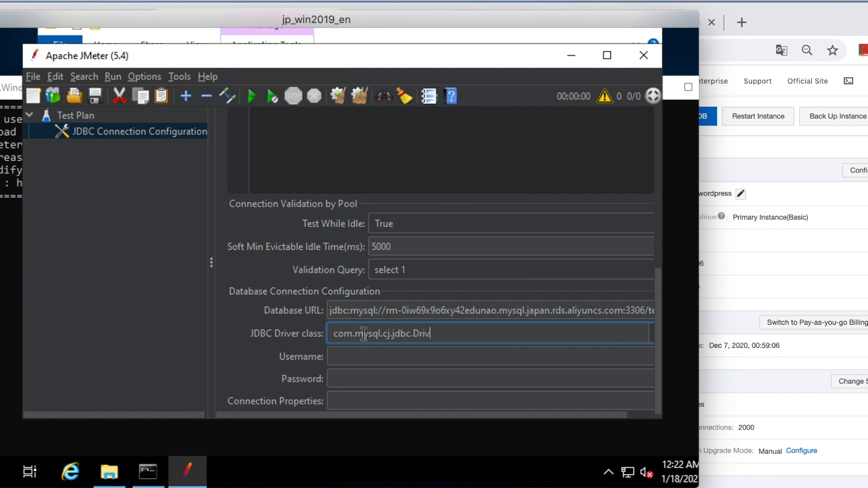
left_click(385, 356)
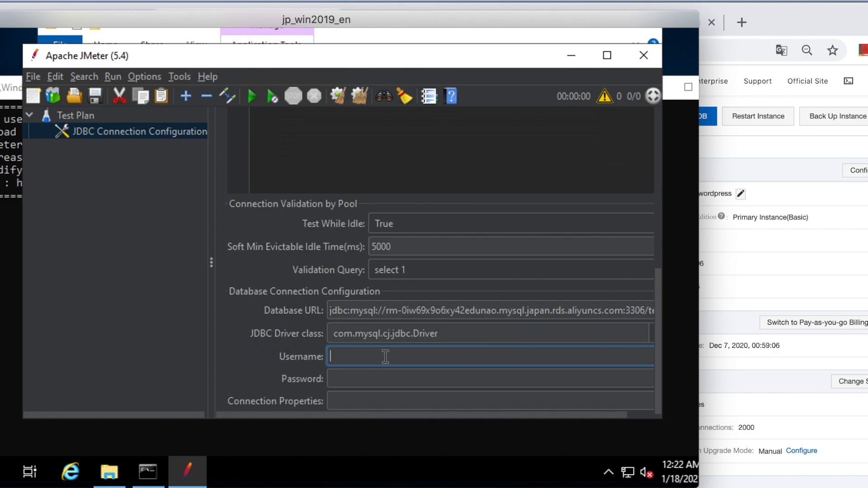
left_click(772, 249)
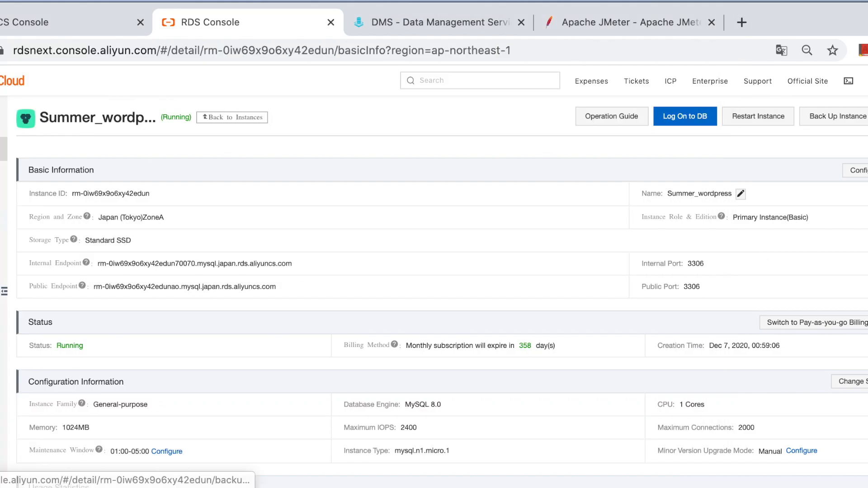
left_click(4, 192)
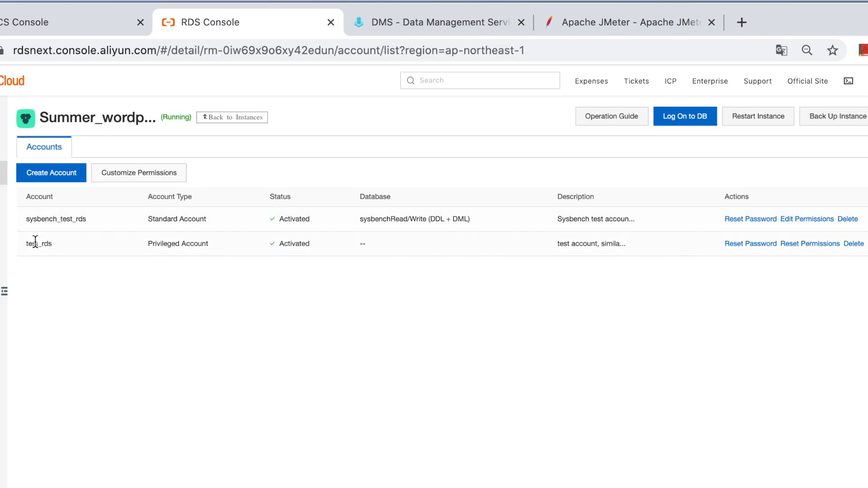
left_click_drag(55, 244, 25, 244)
left_click(280, 366)
left_click(398, 487)
left_click(347, 354)
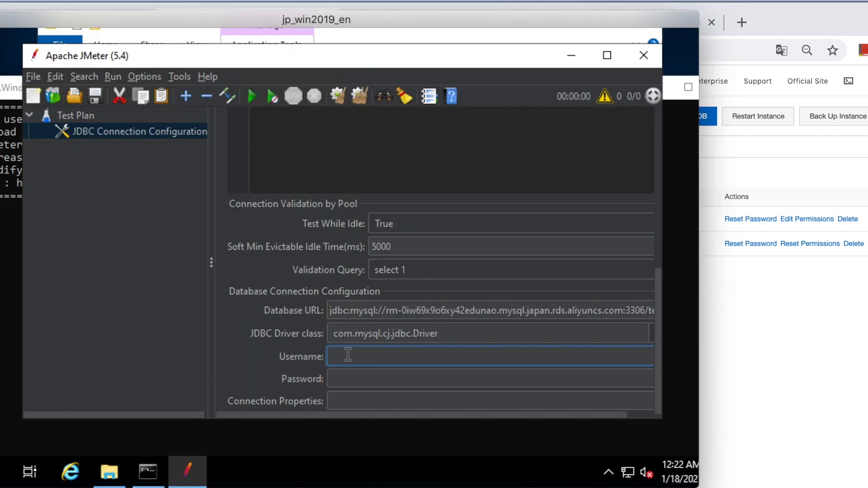
type("test_rds")
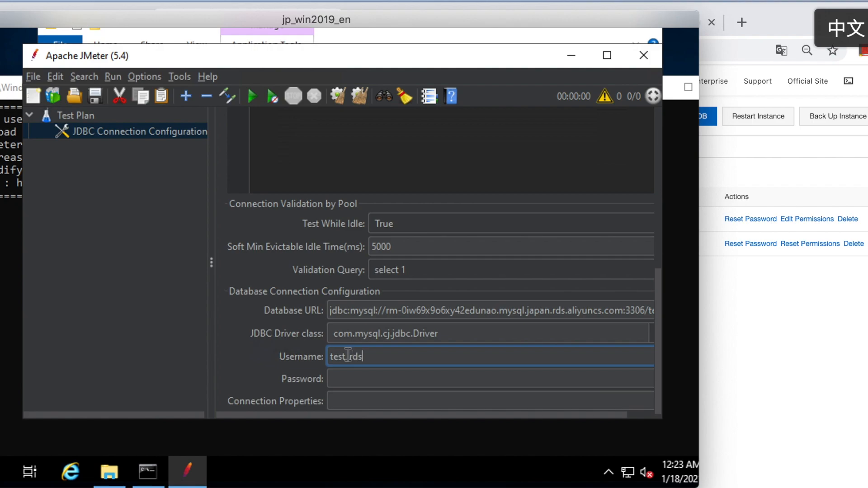
Step: Enter the database account password in the connection configuration
left_click(364, 377)
type("••••••••••")
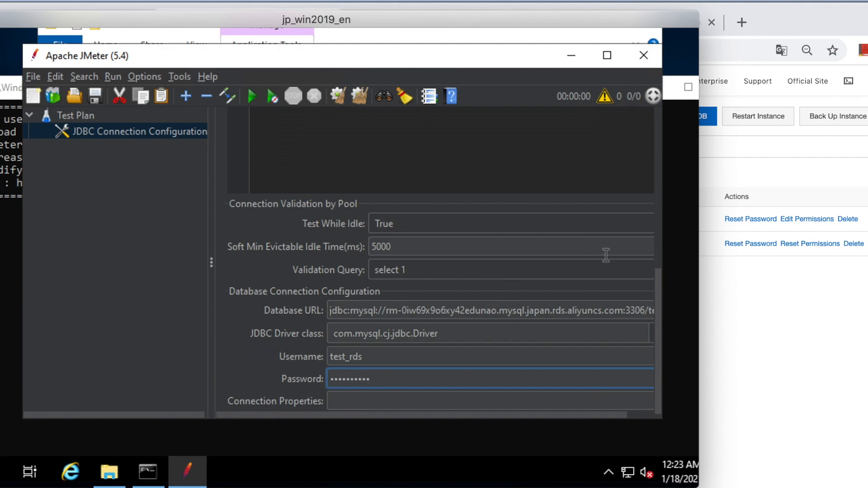
Step: Add a Thread Group to the Test Plan and set its loop count to 10
right_click(83, 116)
mouse_move(122, 136)
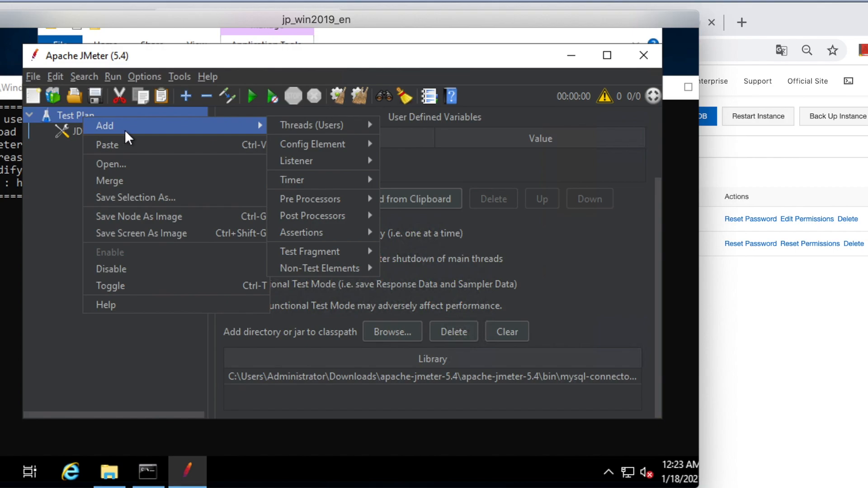
mouse_move(315, 126)
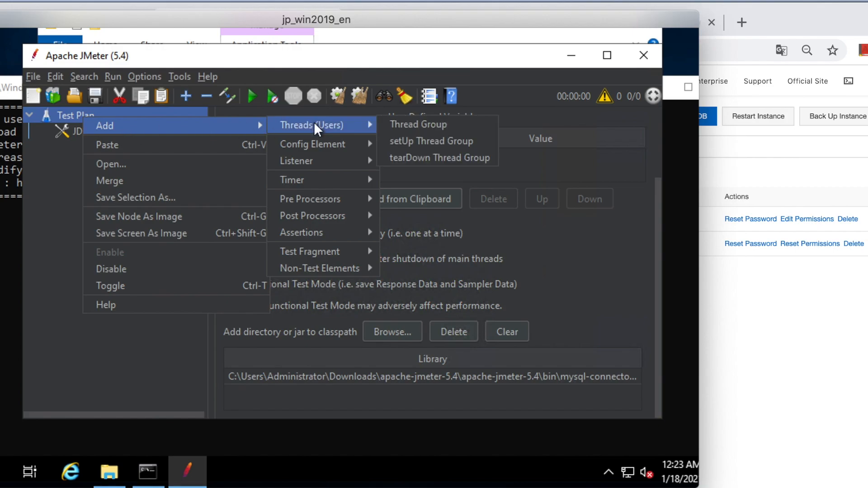
left_click(414, 123)
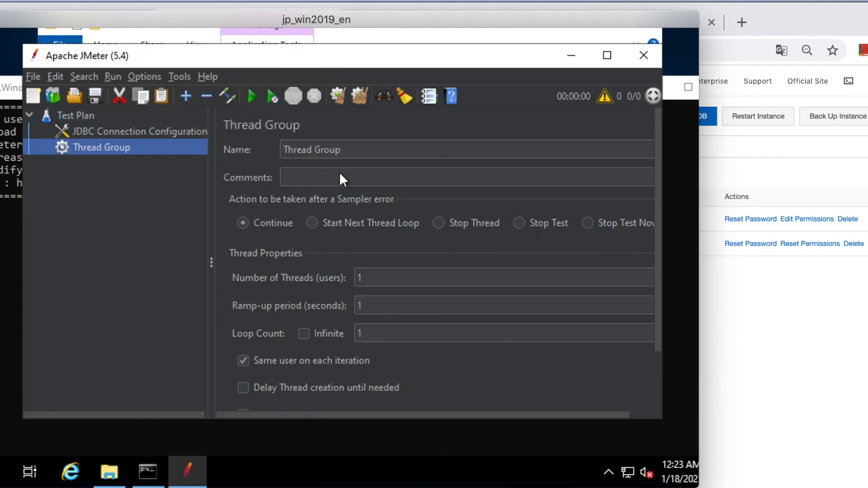
left_click(382, 277)
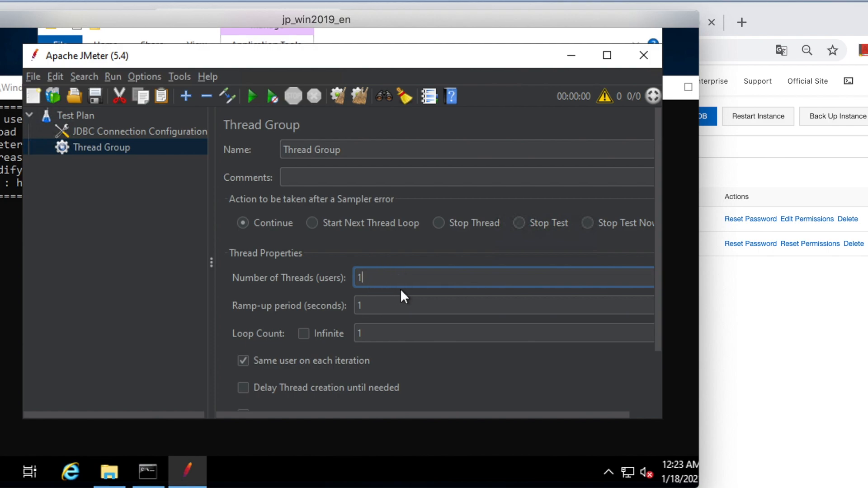
left_click(394, 330)
type("0")
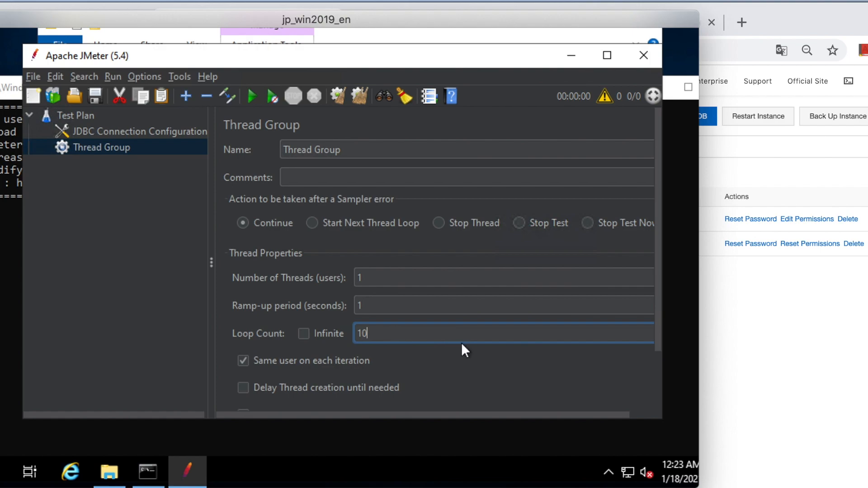
Step: Add a JDBC Request sampler to the Thread Group and name it select
right_click(119, 147)
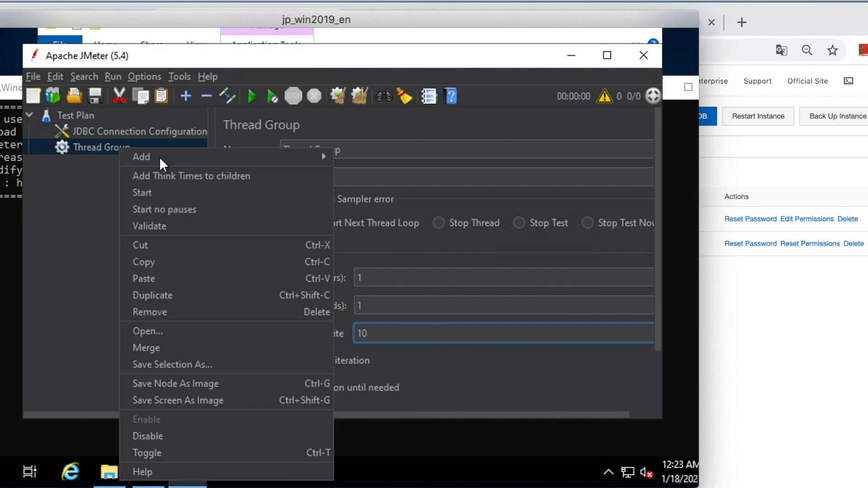
mouse_move(164, 157)
mouse_move(348, 159)
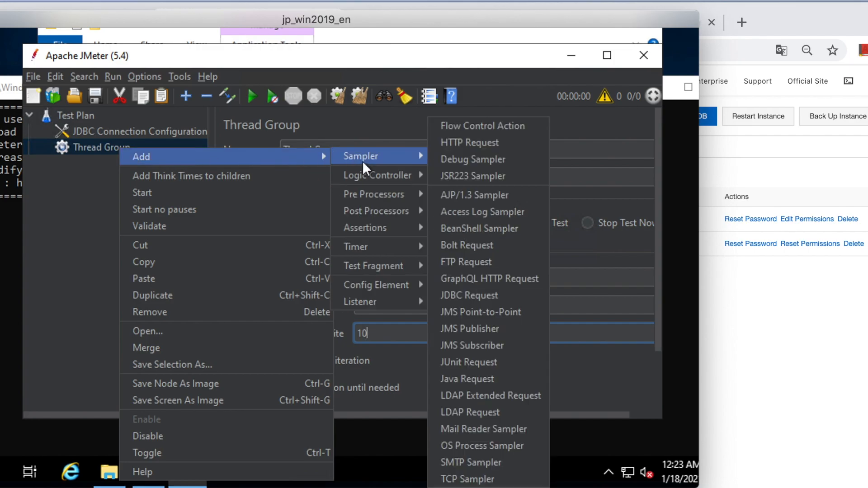
left_click(478, 301)
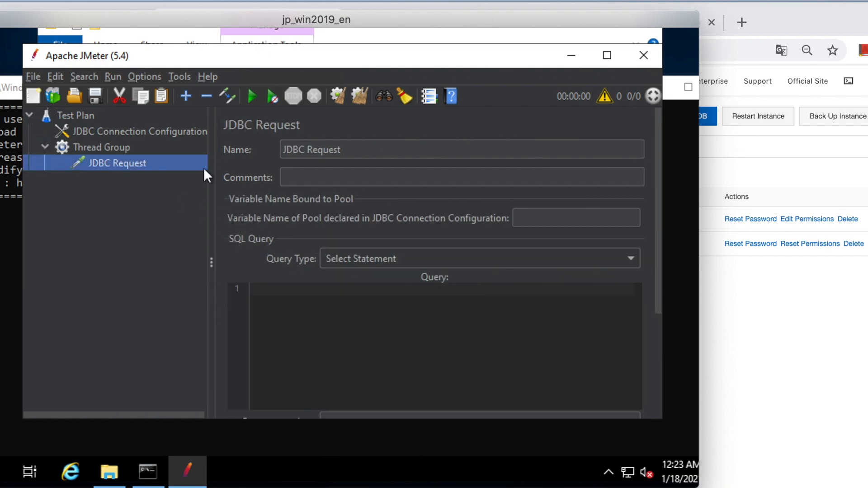
left_click(342, 150)
left_click_drag(359, 149, 267, 149)
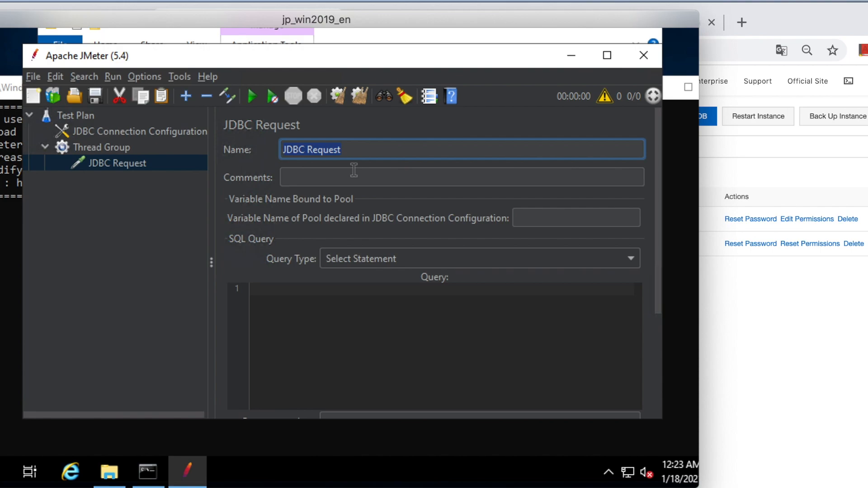
type("select")
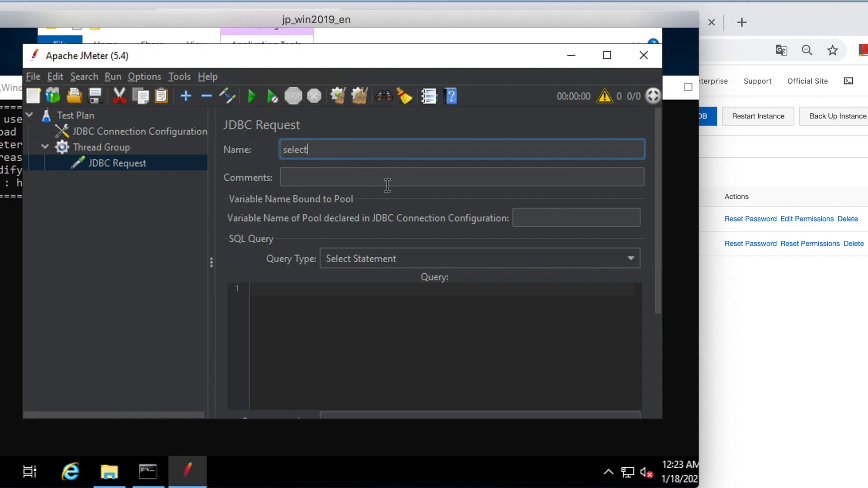
left_click(347, 335)
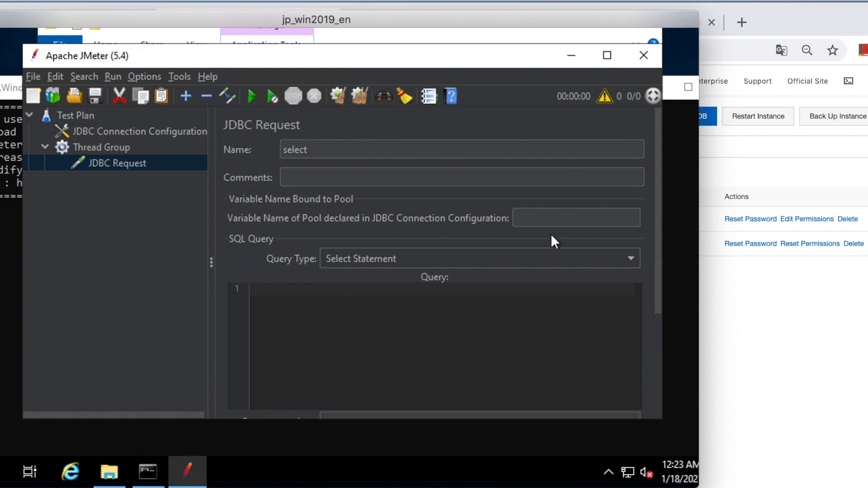
Step: Bind the JDBC Request to the connection pool variable test and enter the query "select * from t_user;"
left_click(561, 218)
type("test")
left_click(462, 307)
type("select *")
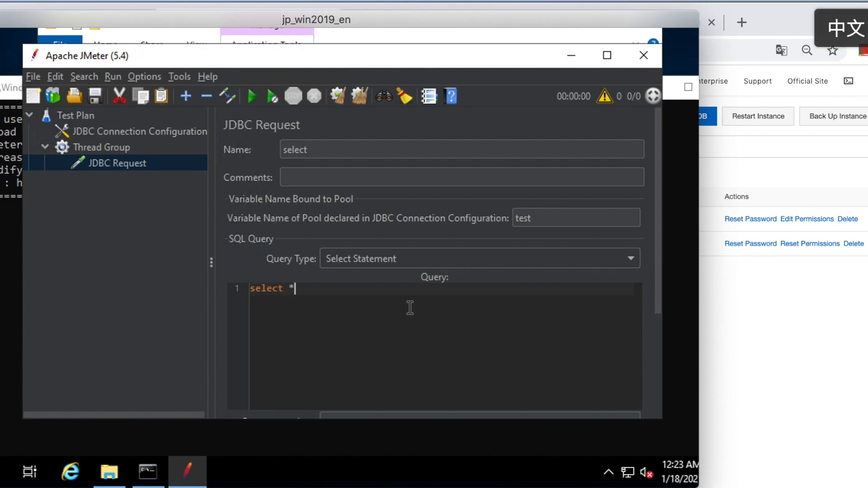
type(" from T")
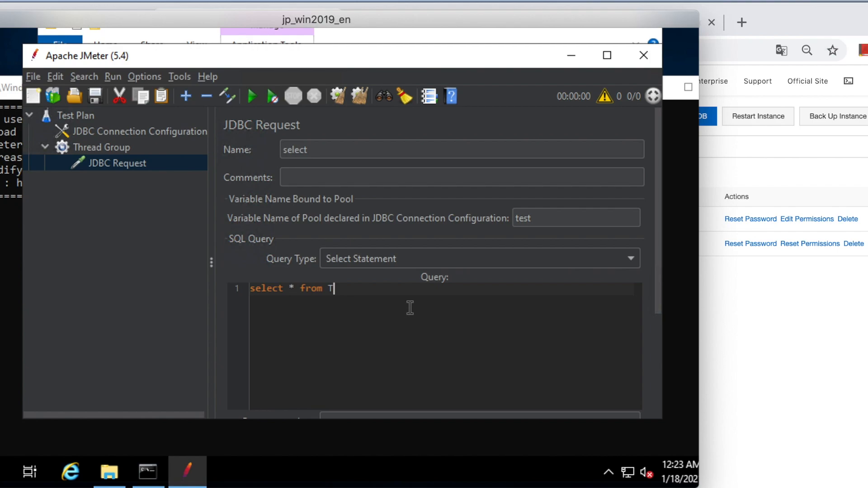
key("BackSpace")
type("t_user;")
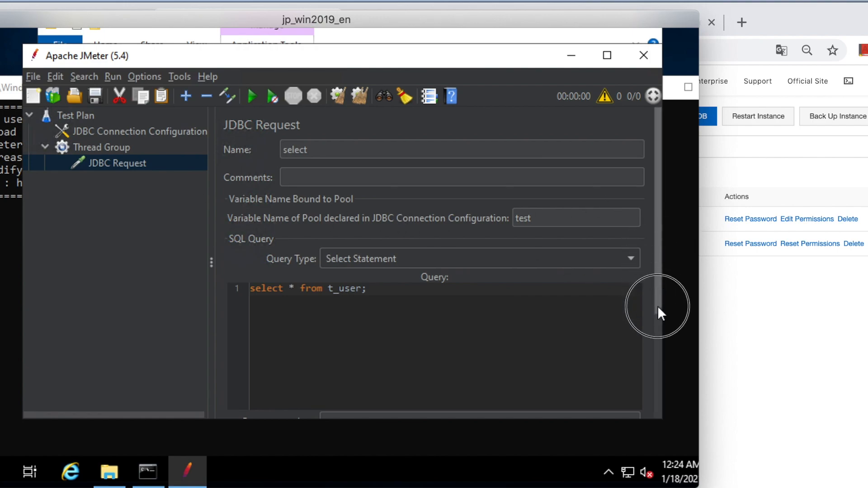
scroll(659, 310, "down", 5)
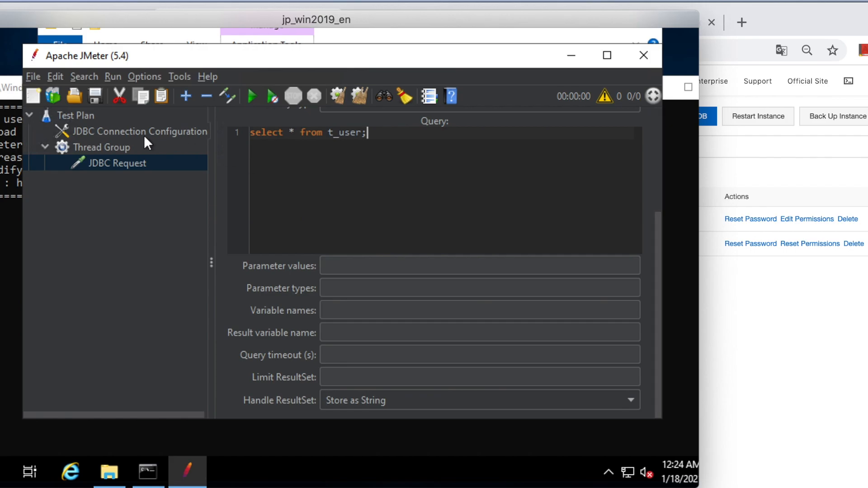
Step: Add a View Results Tree listener to the Test Plan
left_click(85, 116)
right_click(84, 113)
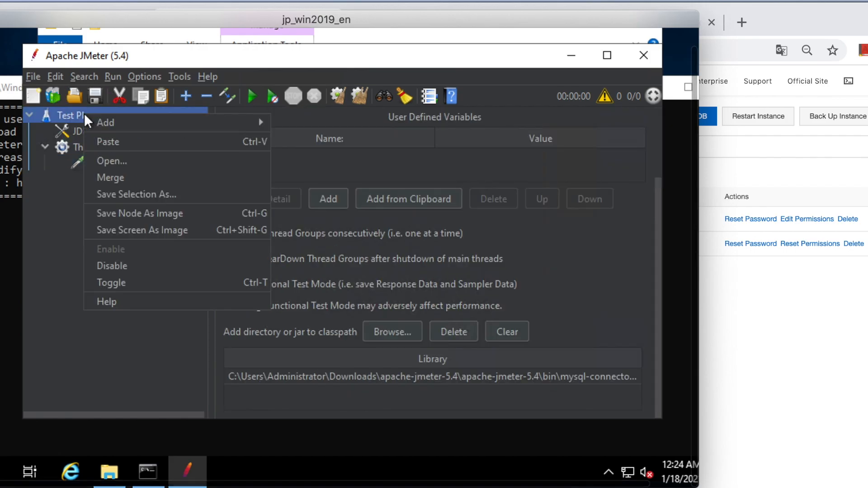
mouse_move(273, 122)
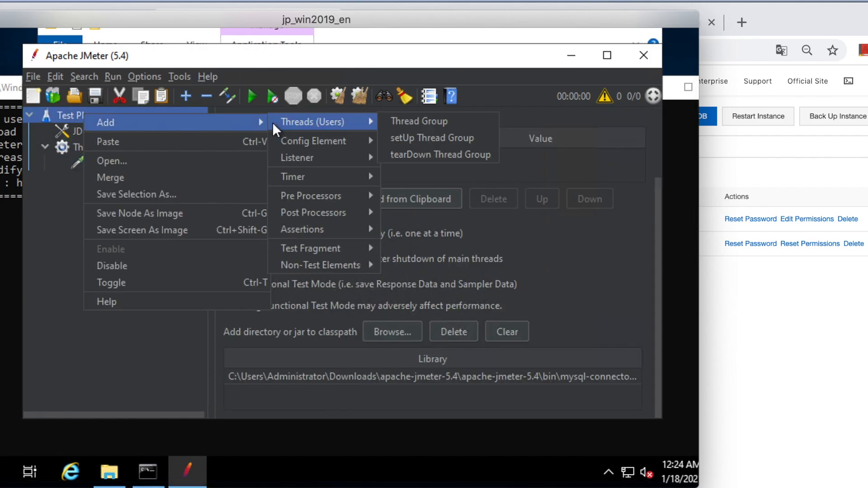
mouse_move(313, 161)
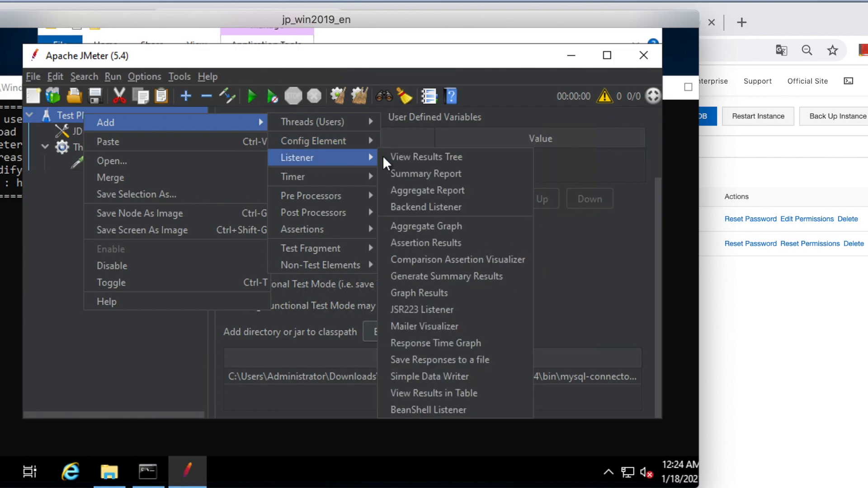
left_click(420, 156)
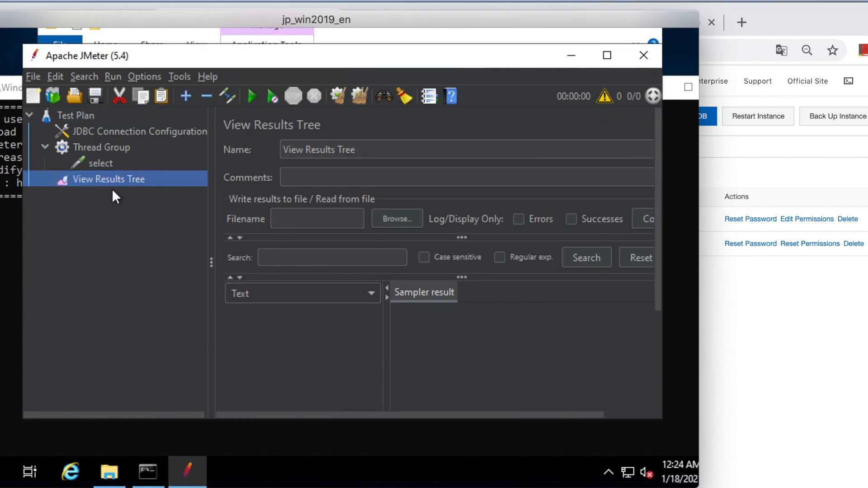
Step: Add a Summary Report listener to the Test Plan
left_click(89, 114)
right_click(88, 114)
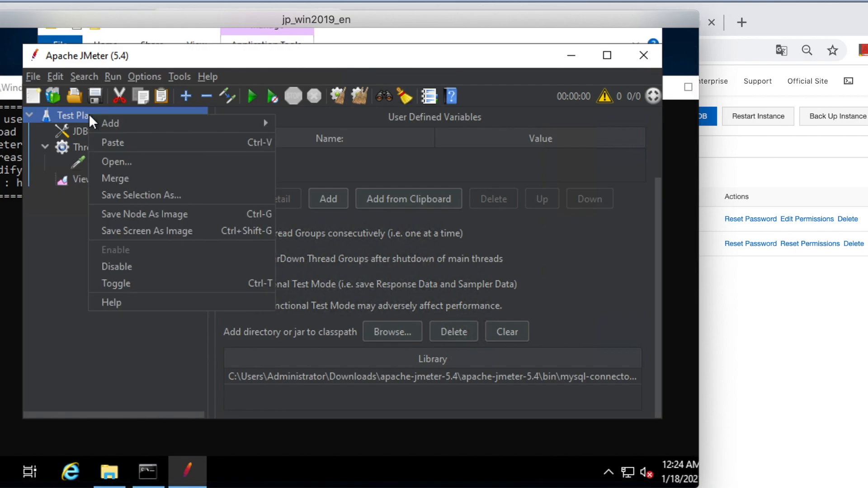
mouse_move(202, 124)
mouse_move(374, 119)
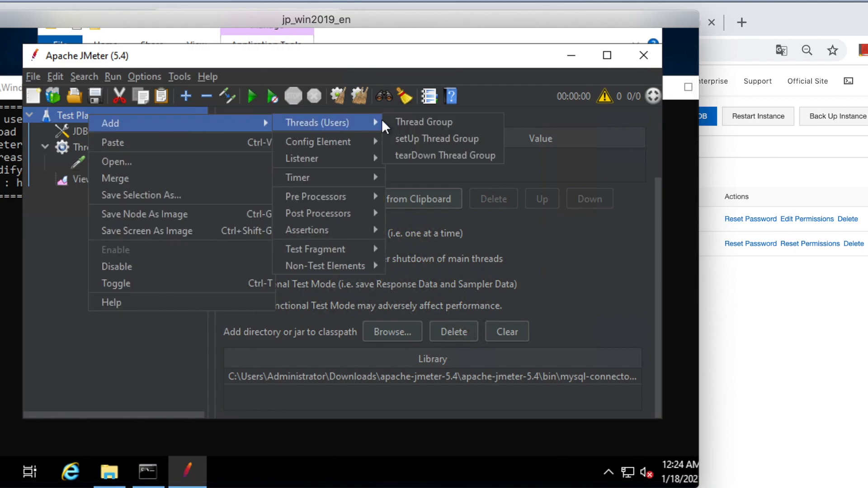
mouse_move(341, 156)
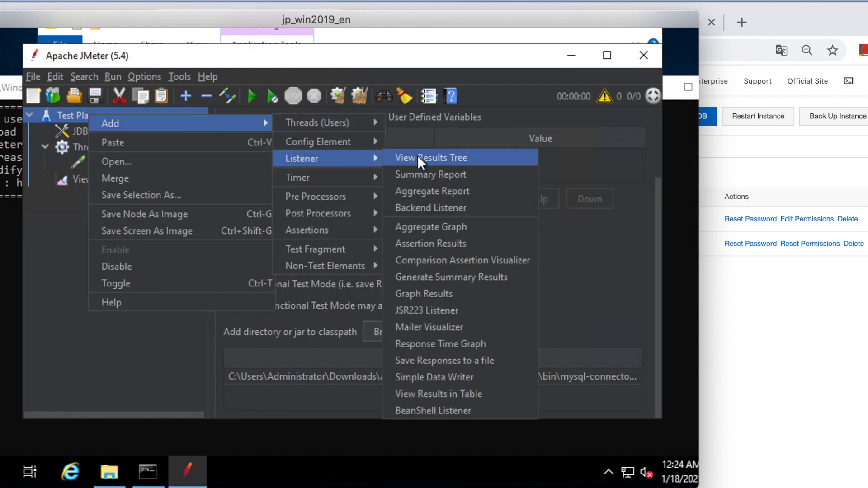
left_click(420, 174)
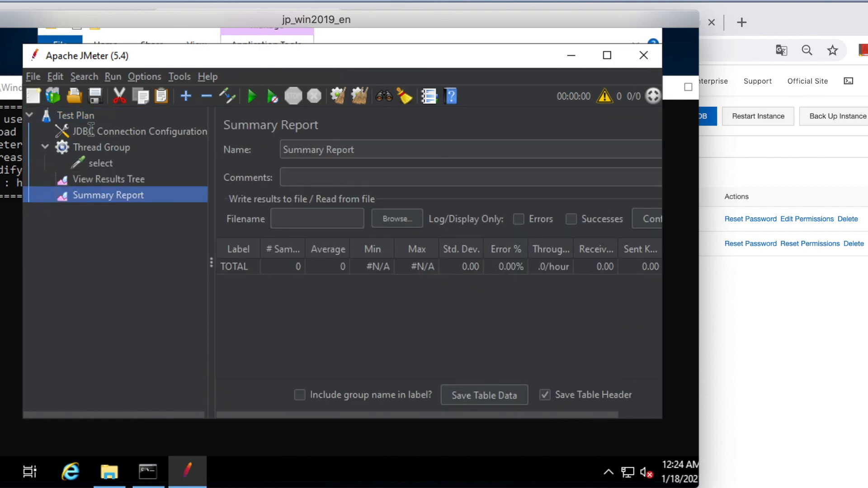
Step: Add an Aggregate Report listener to the Test Plan
left_click(95, 116)
right_click(98, 116)
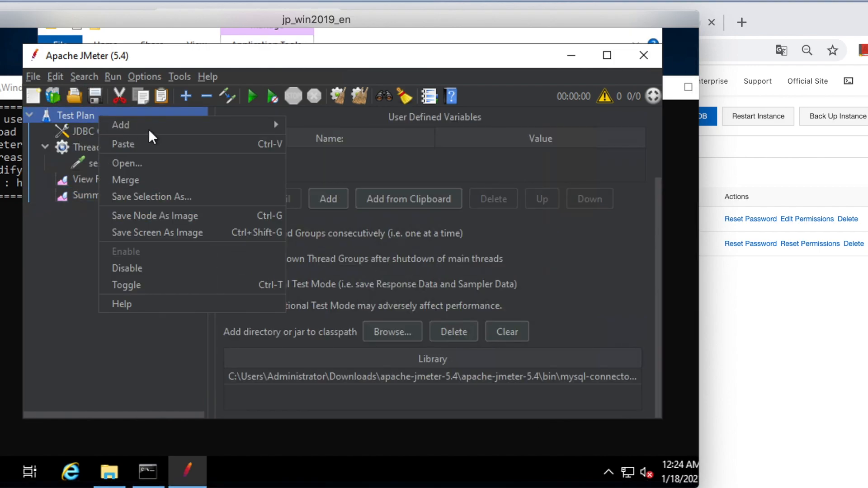
mouse_move(194, 129)
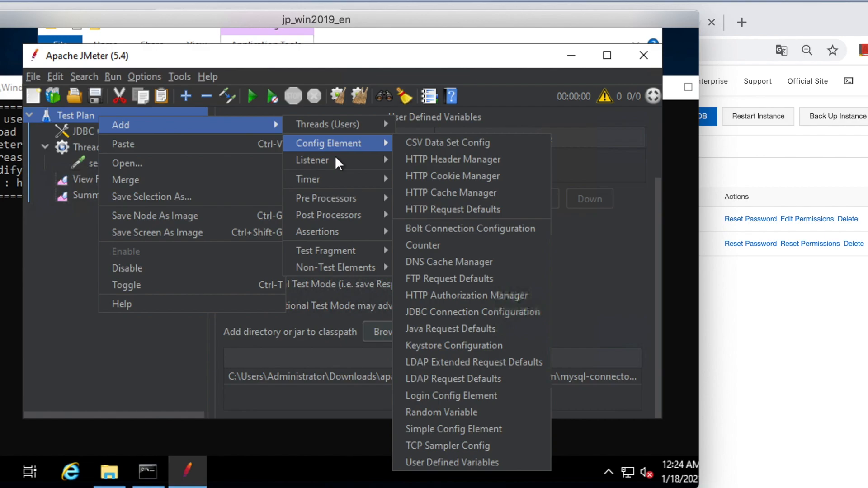
mouse_move(343, 161)
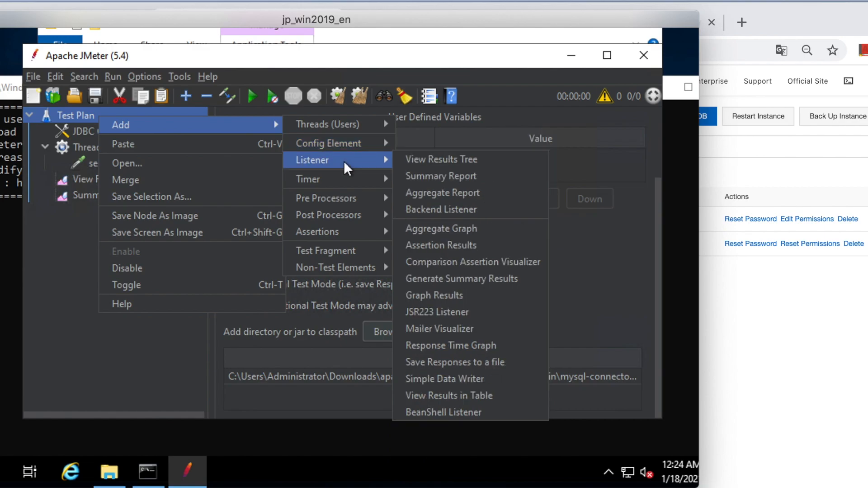
left_click(432, 195)
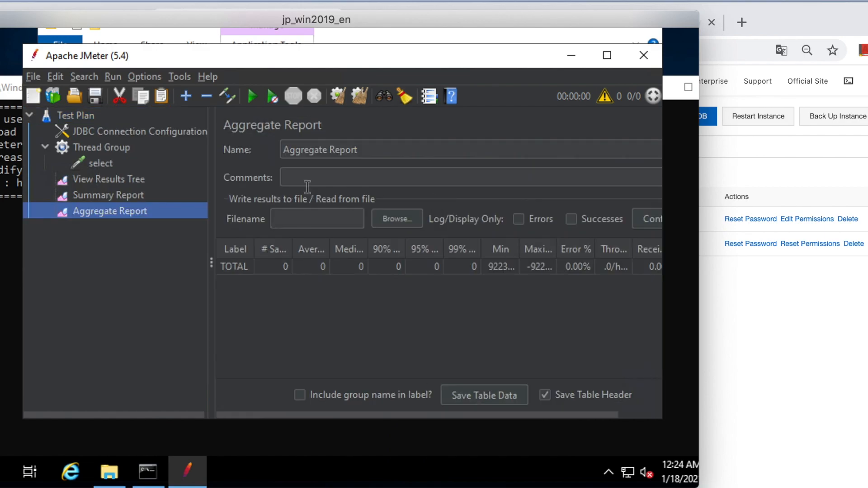
Step: Save the test plan as Test Plan.jmx in the bin folder, overwriting the existing file
left_click(93, 114)
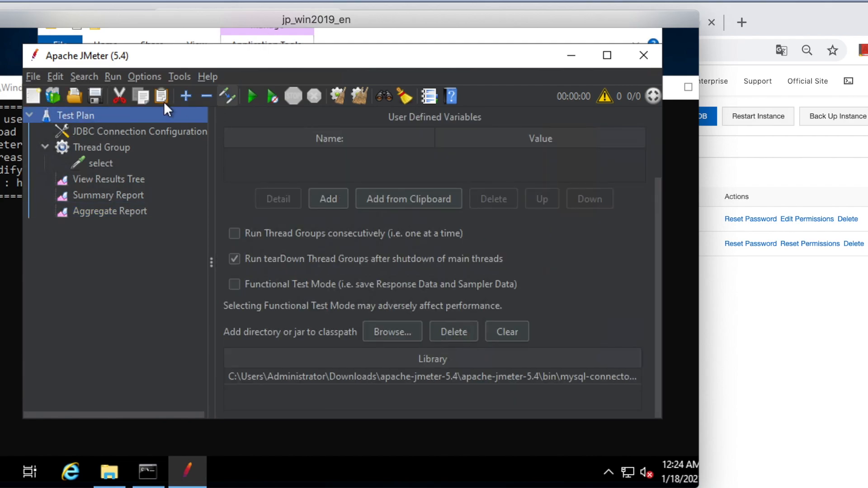
left_click(96, 94)
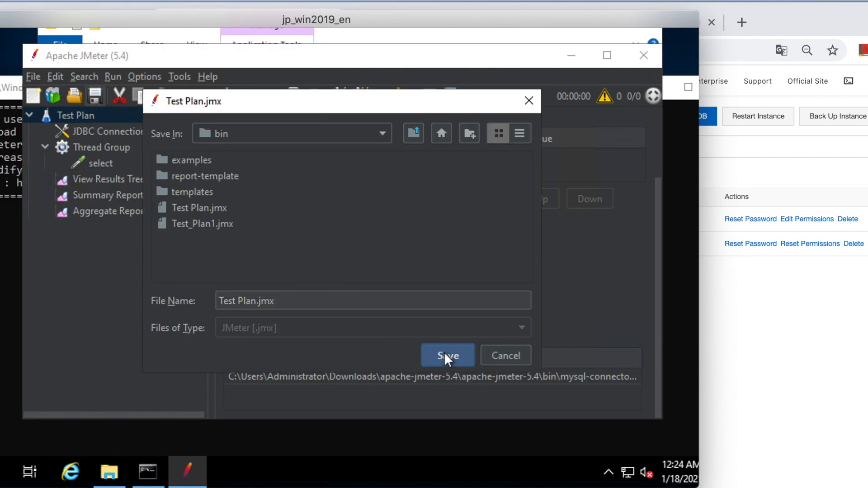
left_click(444, 353)
left_click(321, 263)
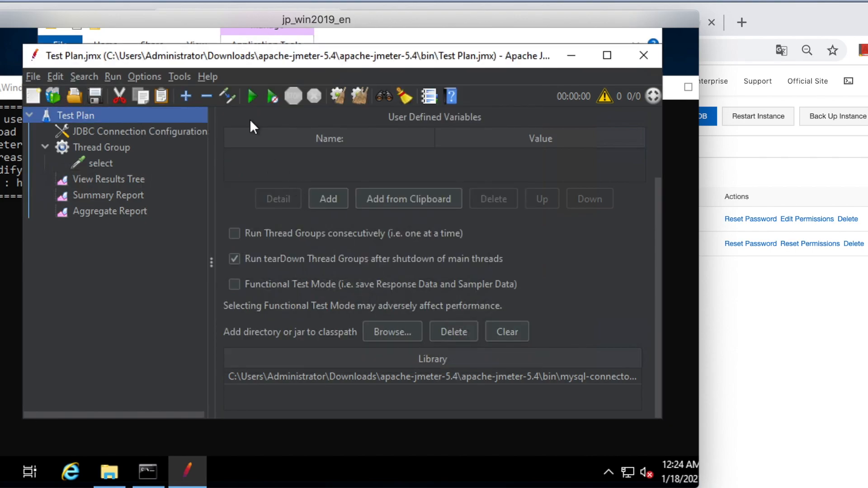
Step: Run the test plan and review its results in the View Results Tree and the Summary Report
left_click(251, 97)
left_click(115, 181)
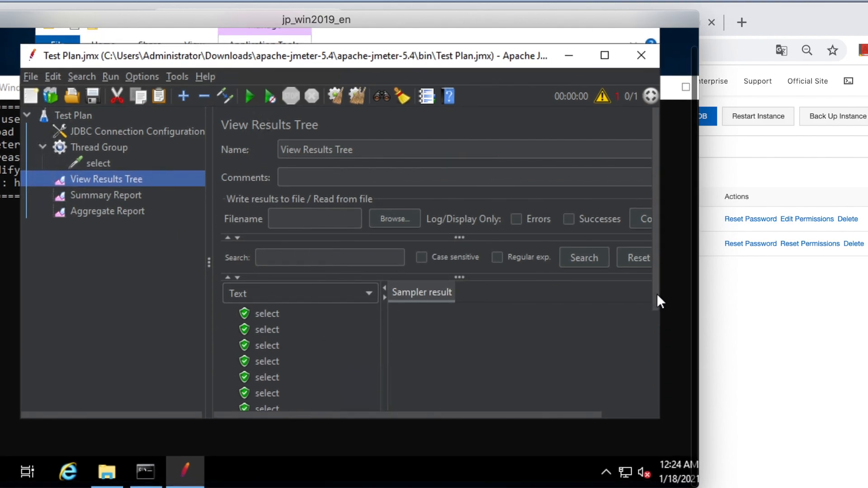
scroll(658, 296, "down", 3)
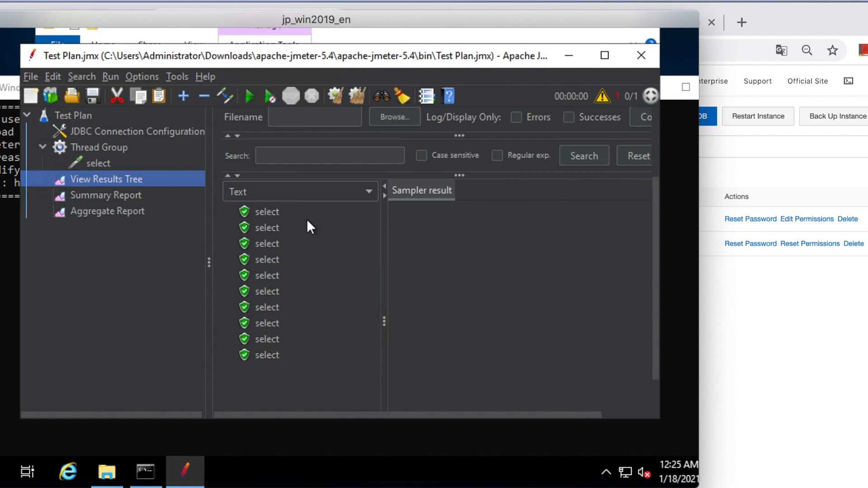
left_click(121, 194)
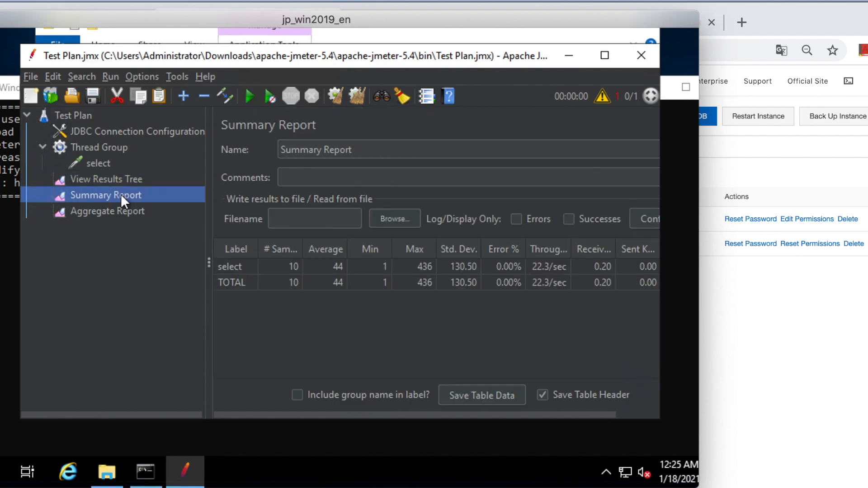
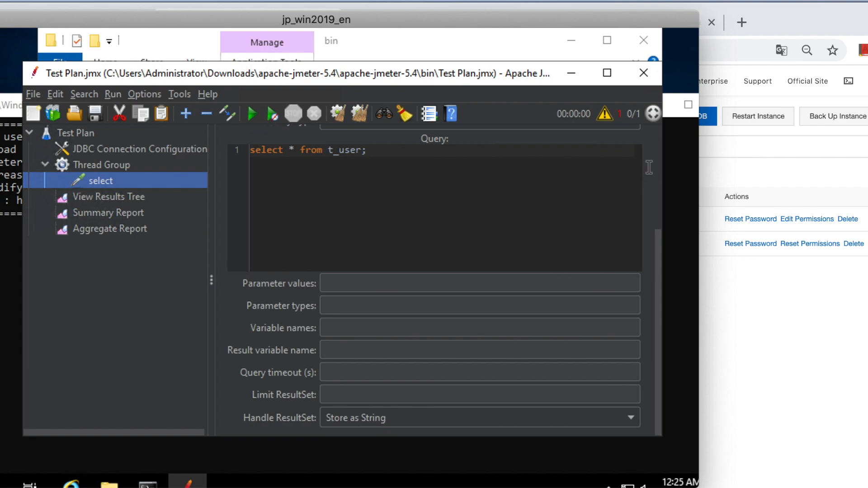
Step: Rename the select JDBC Request to insert and set its query type to Update Statement
left_click_drag(656, 235, 655, 135)
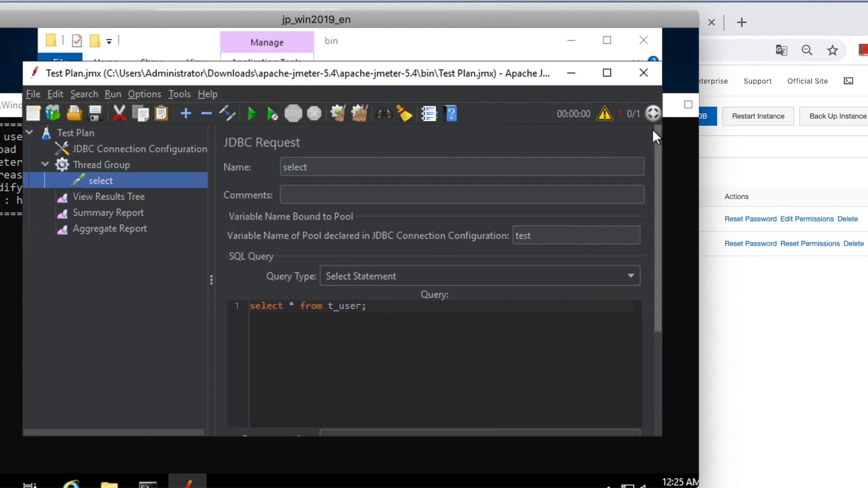
left_click(341, 168)
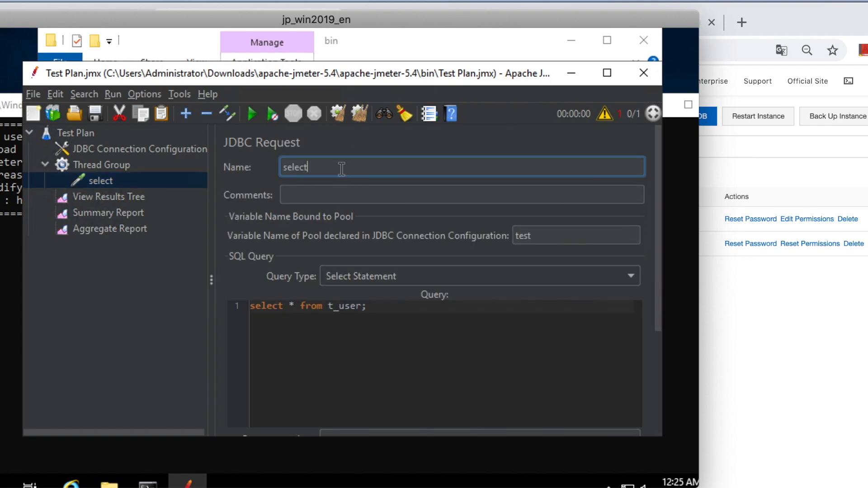
left_click(151, 182)
left_click_drag(328, 166, 267, 174)
type("insert")
left_click(362, 306)
left_click(390, 274)
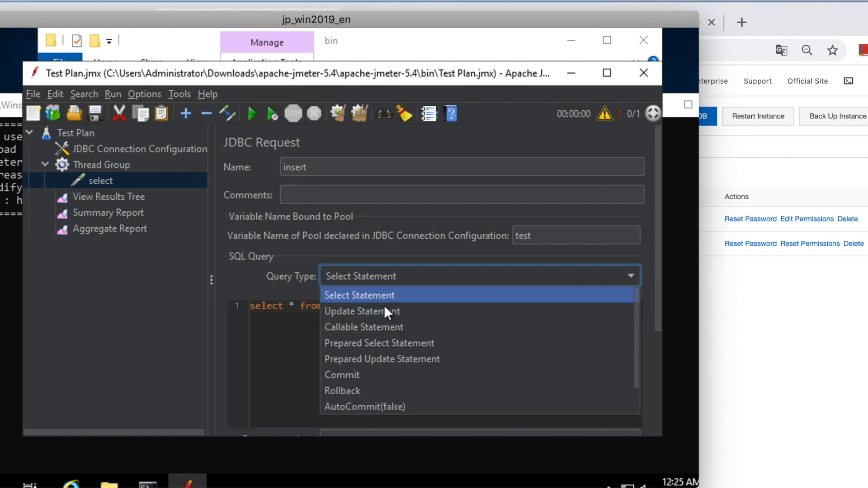
left_click(383, 308)
Step: Replace the query with an insert into `test`.`t_user` that fills `age` with 30 and `name` with a sample first name
left_click(376, 306)
left_click_drag(376, 306, 244, 306)
type("ins")
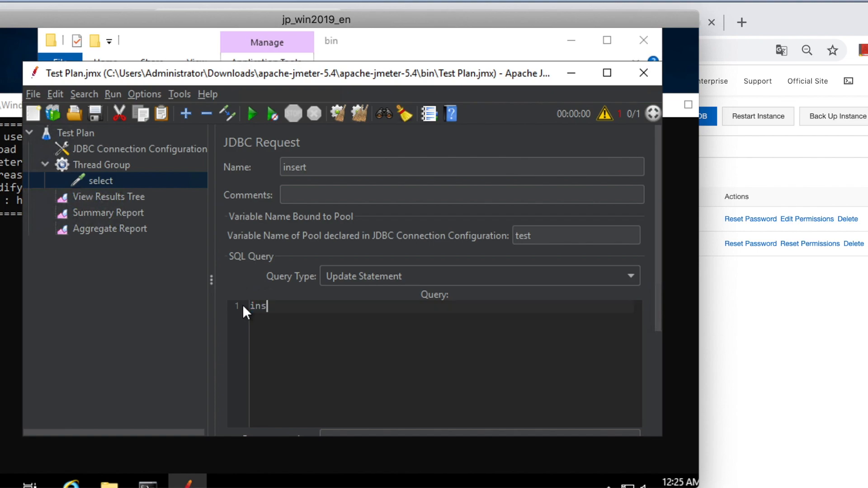
type("ert into")
type("`test`.`t_user` ( `age`, `name` ) values(30,'test');")
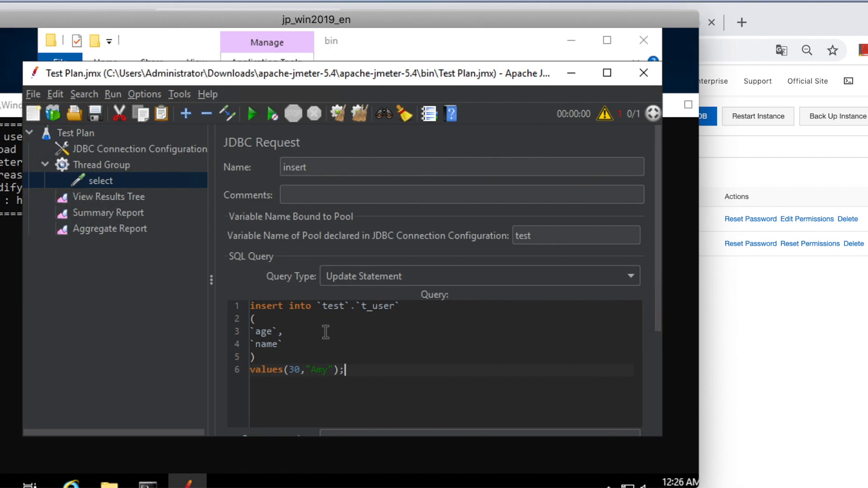
Step: Clear the previous results from the Summary Report, View Results Tree and Aggregate Report
left_click(146, 213)
left_click(335, 115)
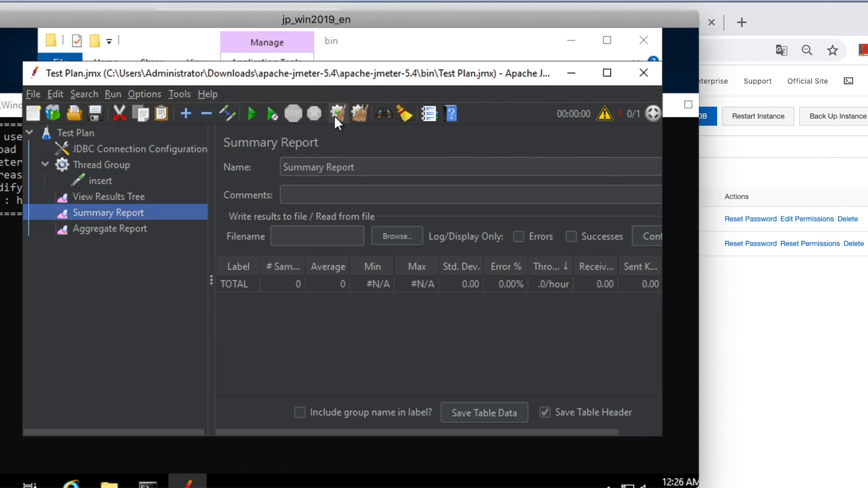
left_click(132, 197)
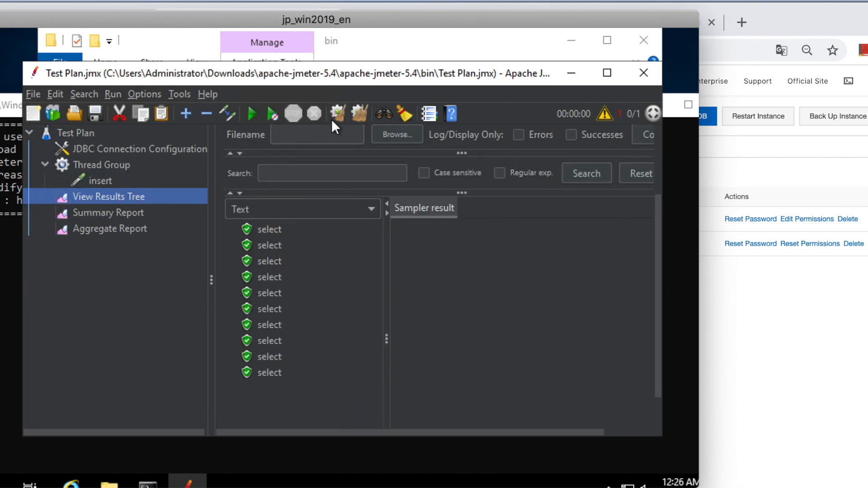
left_click(338, 114)
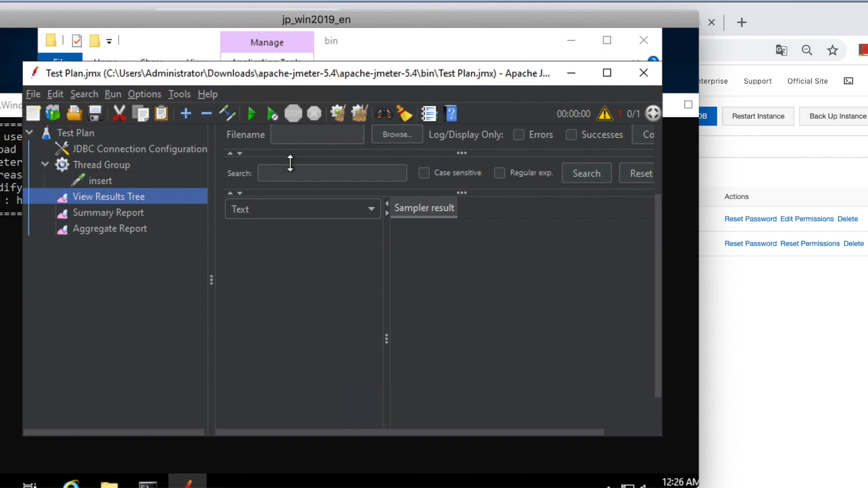
left_click(116, 228)
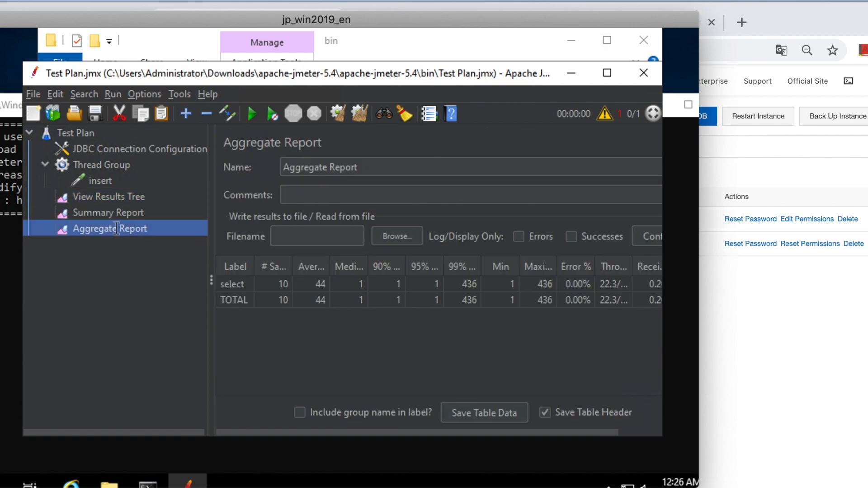
left_click(337, 114)
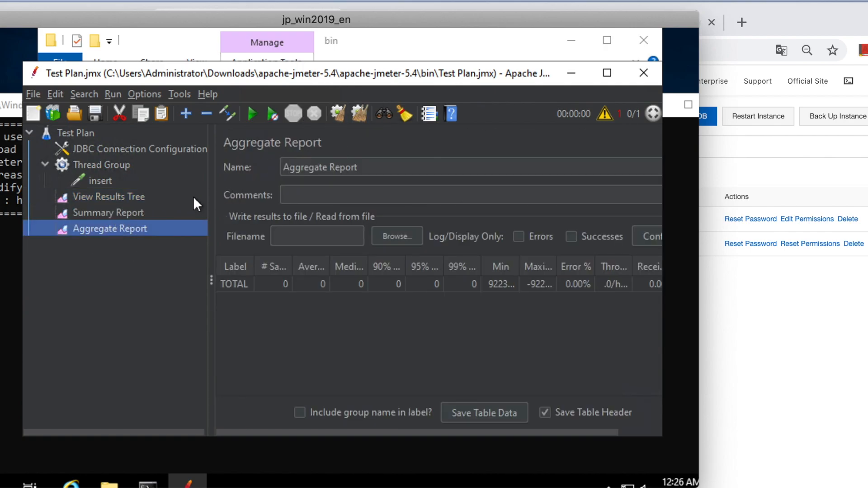
Step: Run the insert test with the Summary Report open and widen its Throughput column to fit
left_click(128, 215)
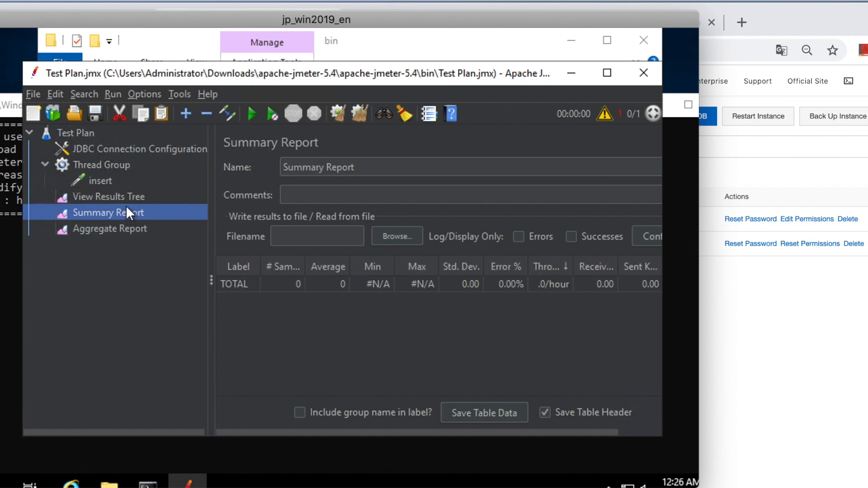
left_click(250, 114)
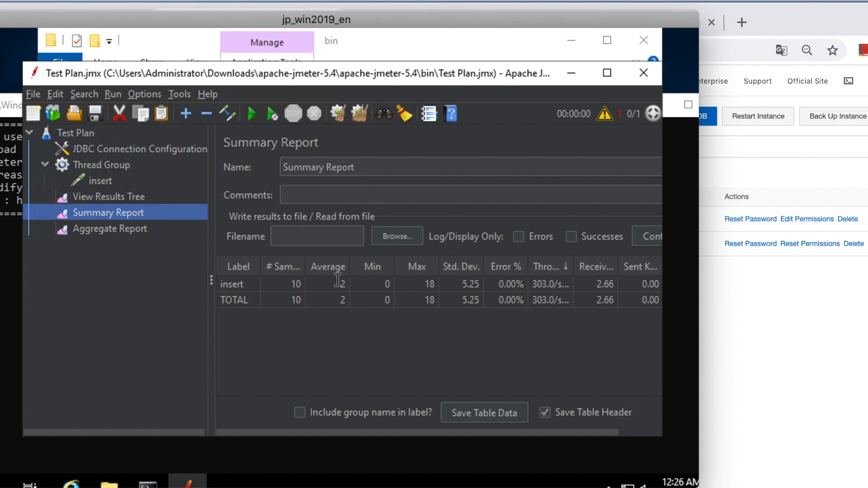
left_click(573, 266)
double_click(571, 265)
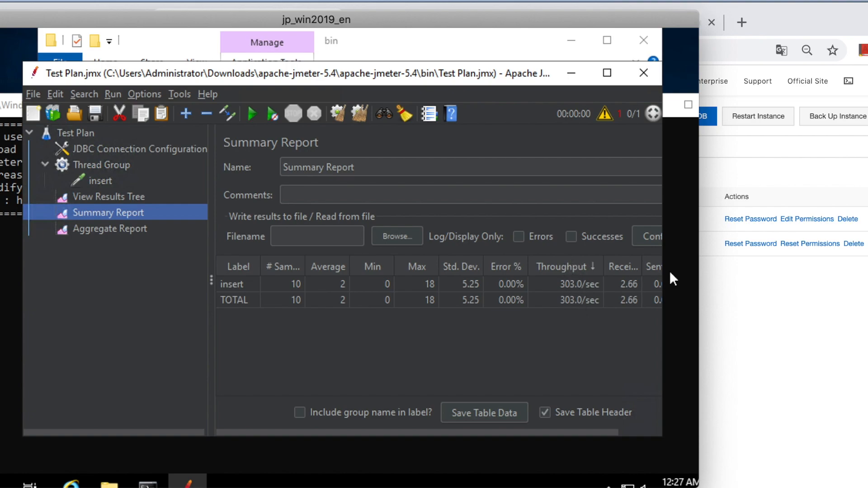
Step: Switch to the DMS SQL console in the browser and execute the existing "select * from t_user;" statement
left_click(748, 315)
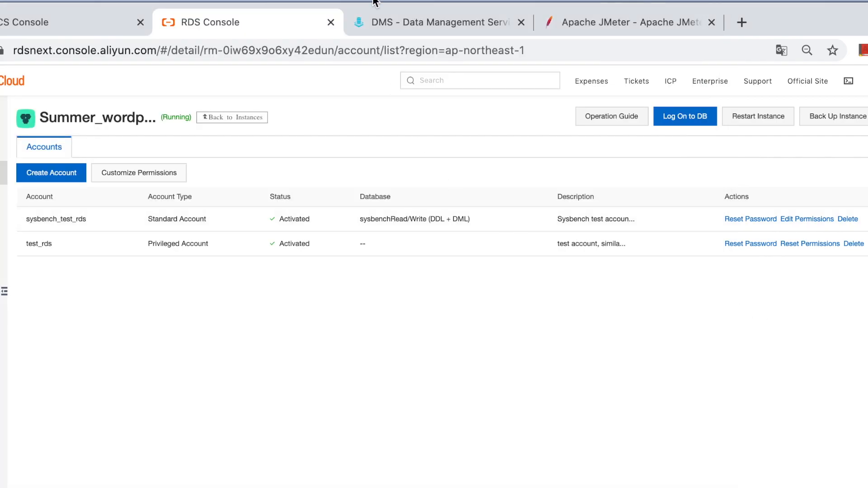
left_click(405, 25)
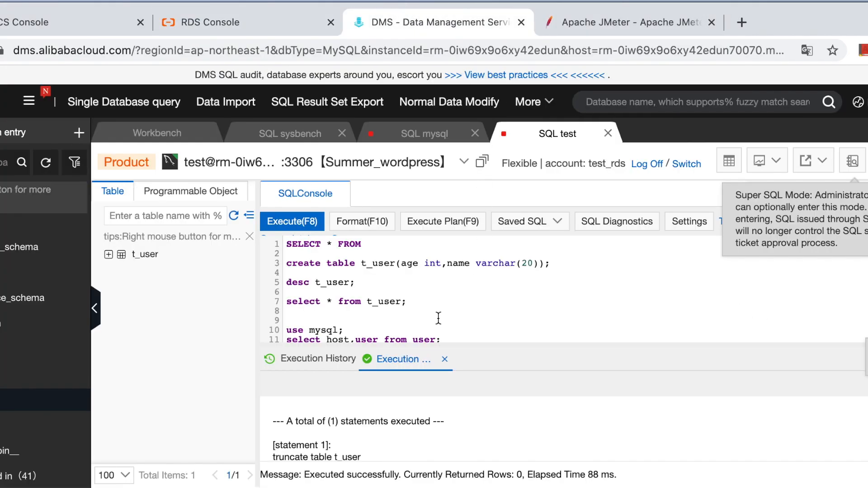
left_click(413, 309)
left_click_drag(425, 302, 286, 299)
left_click(296, 221)
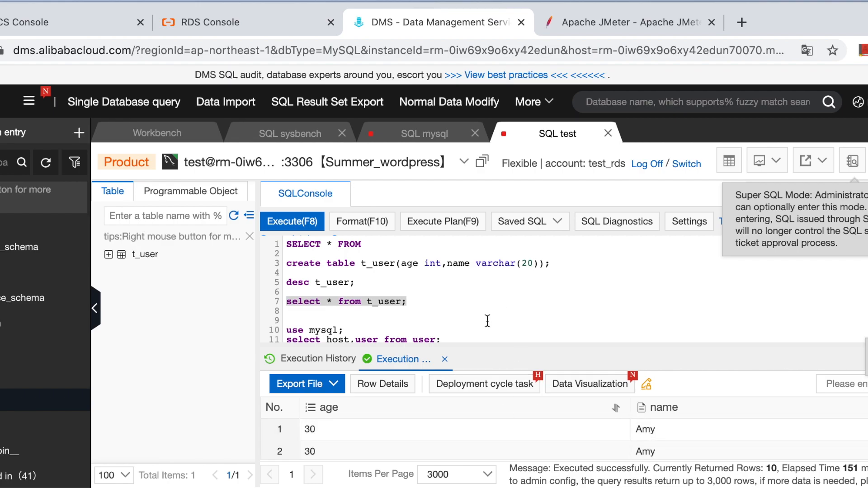
Step: Add the statement "select count(*) from t_user;" below the t_user select query and execute only that statement
left_click(437, 329)
left_click(425, 312)
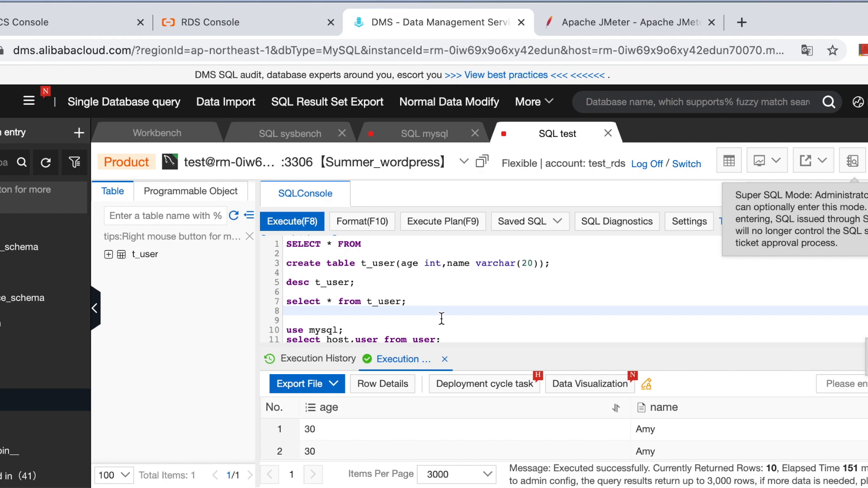
type("se")
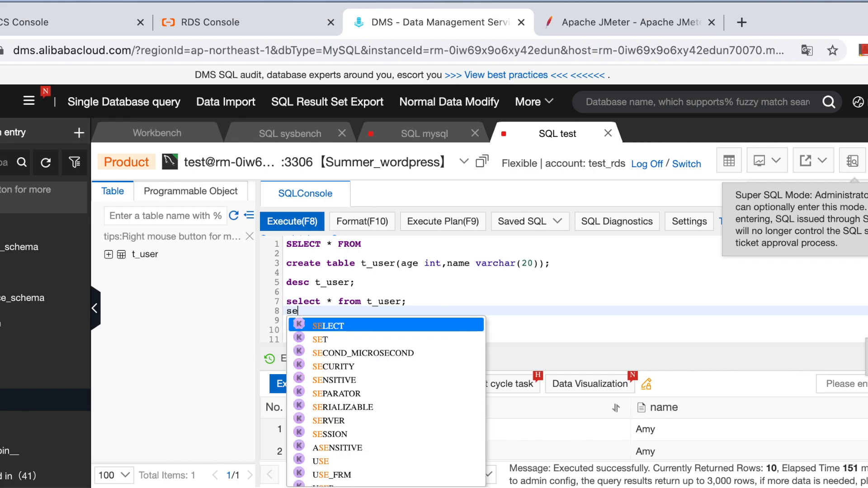
type("lect coun")
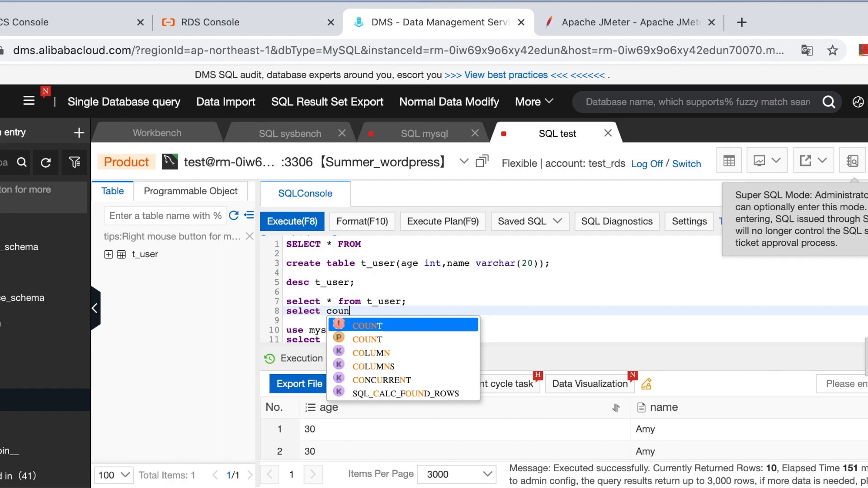
key("Escape")
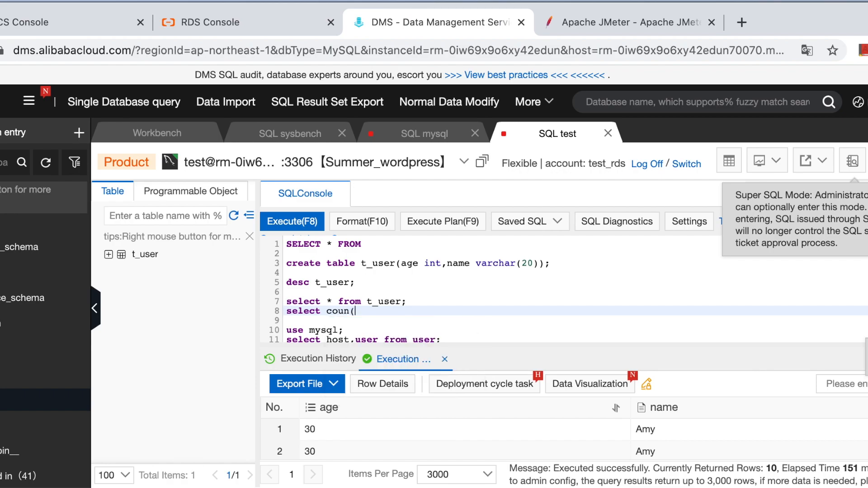
type("t(*) from ")
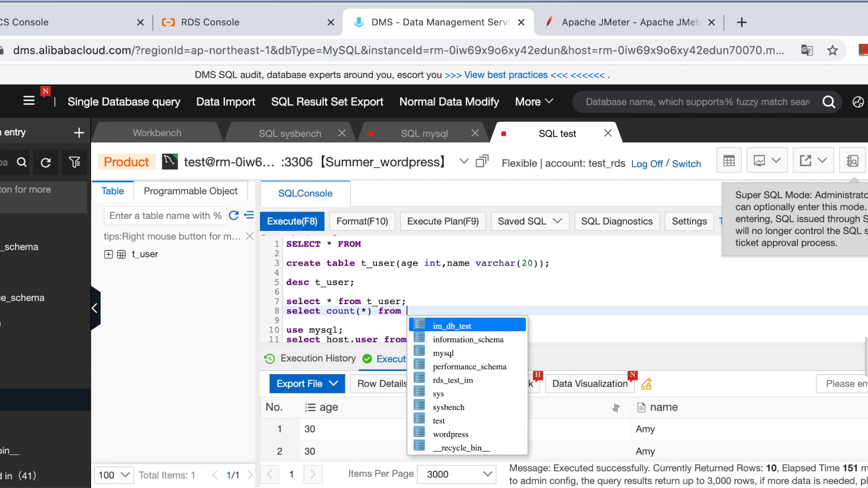
type("t user;")
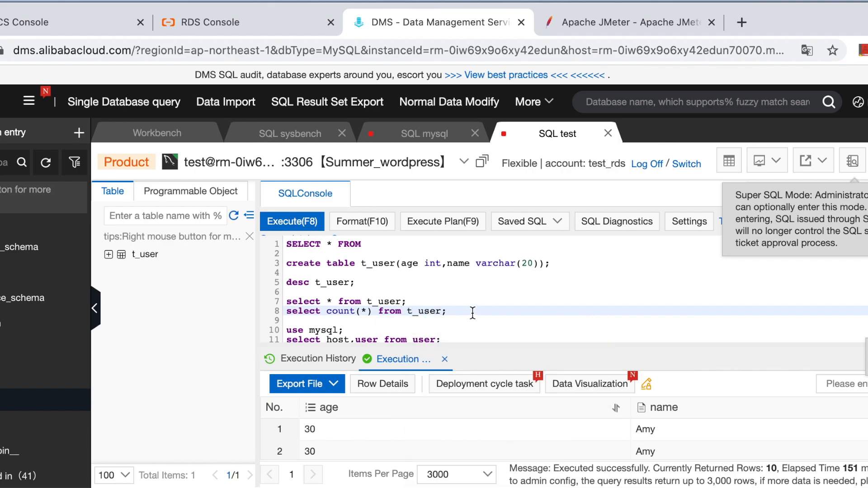
left_click_drag(473, 313, 282, 312)
left_click(299, 222)
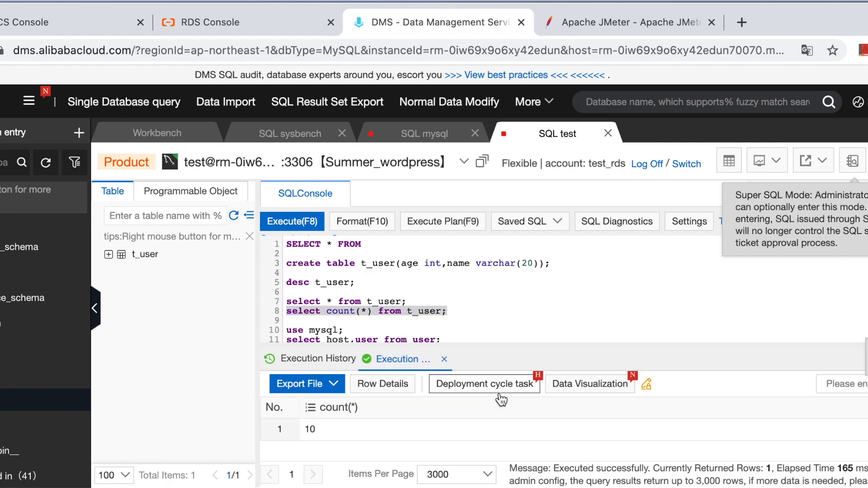
Step: Return to JMeter, set the Thread Group's loop count to 100 and run the test to view its Summary Report
key("super+Tab")
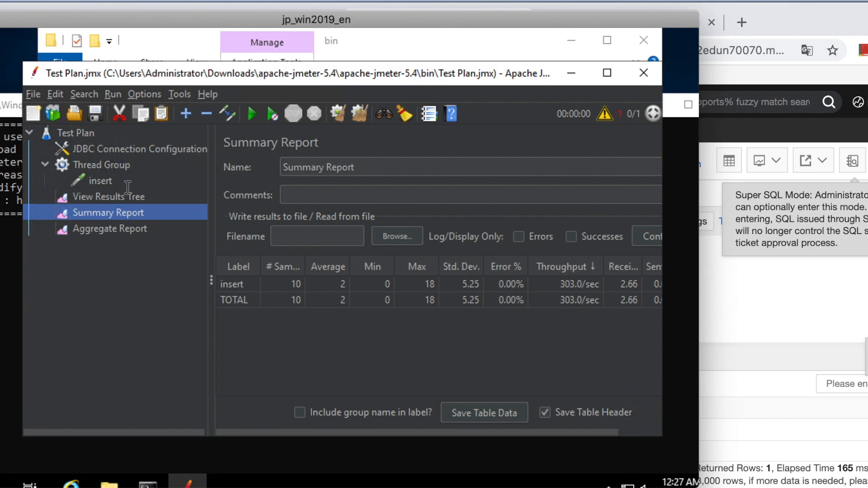
left_click(110, 180)
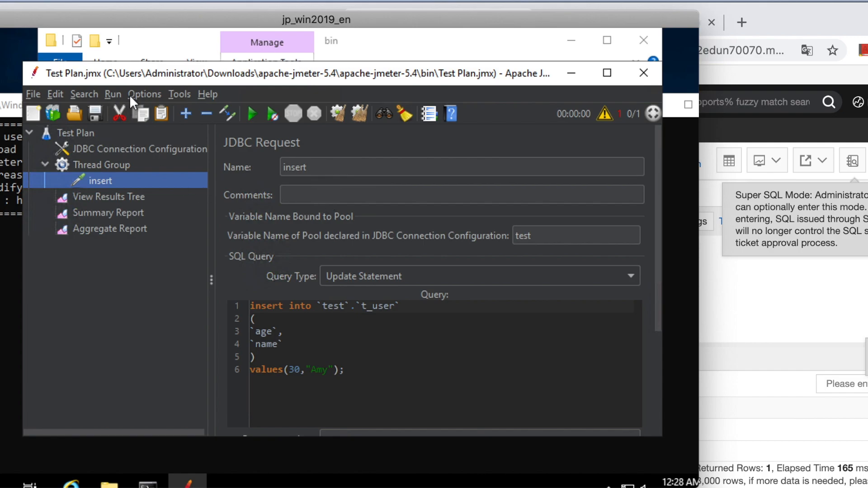
left_click(103, 164)
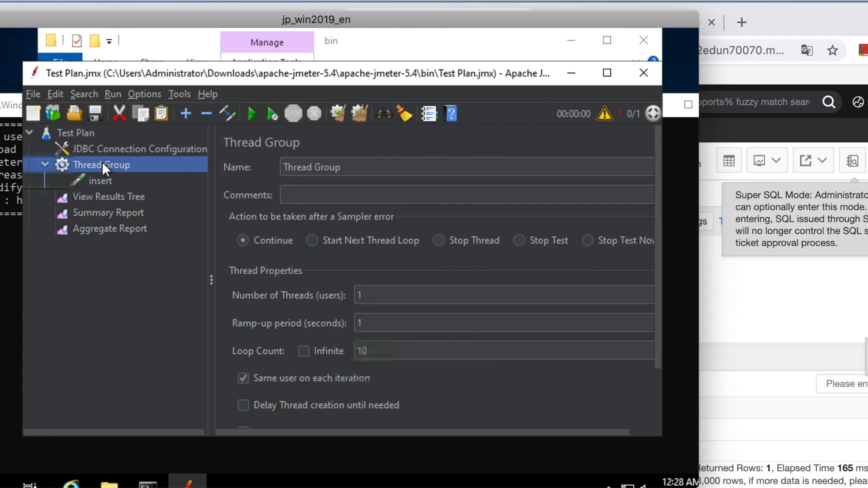
left_click(381, 351)
type("0")
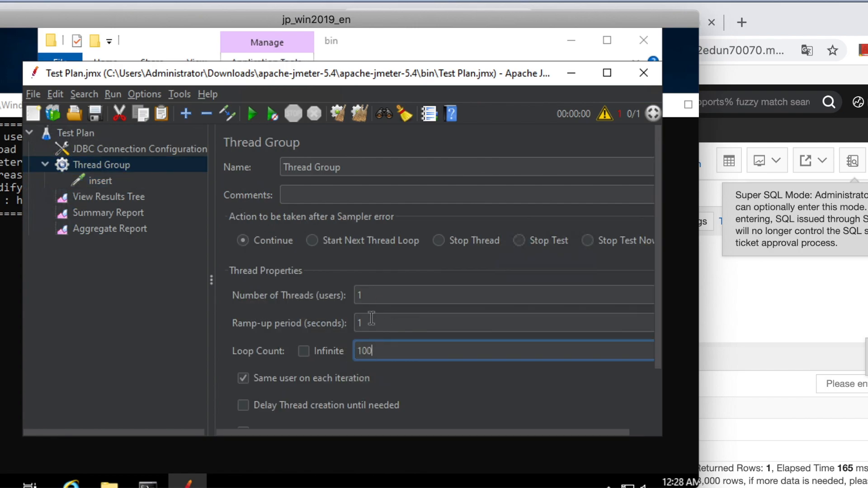
left_click(248, 116)
left_click(111, 212)
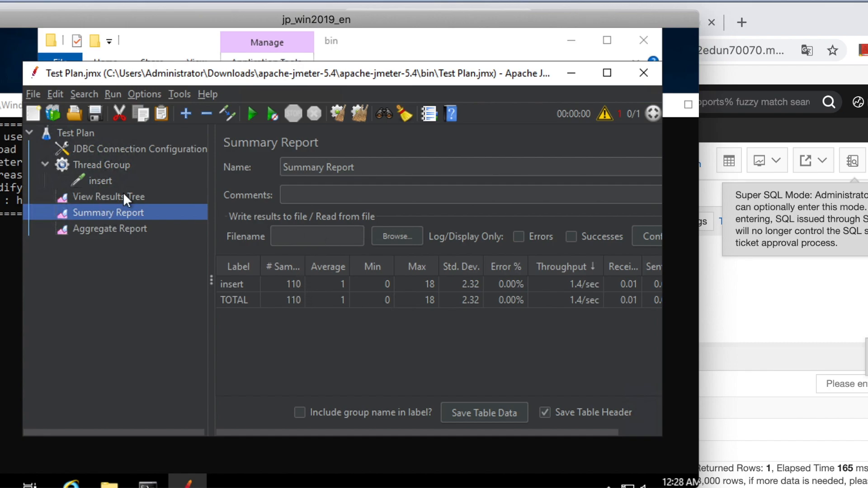
Step: Rename the insert JDBC Request to select
left_click(97, 180)
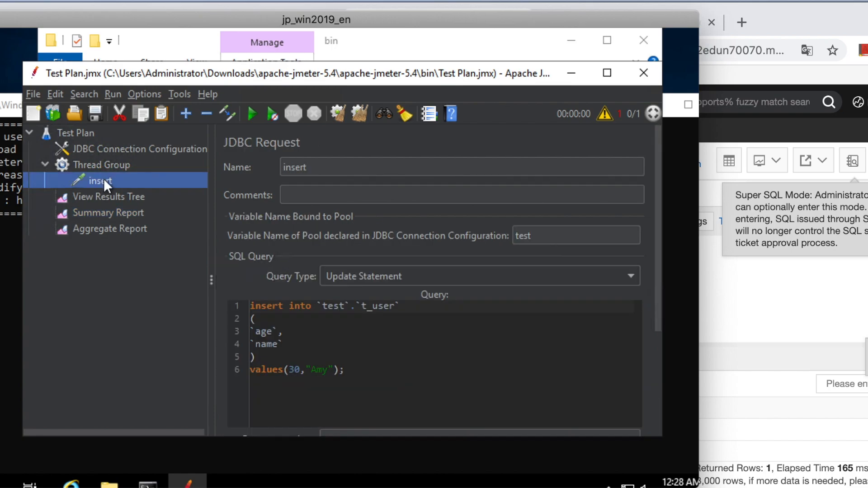
left_click(330, 167)
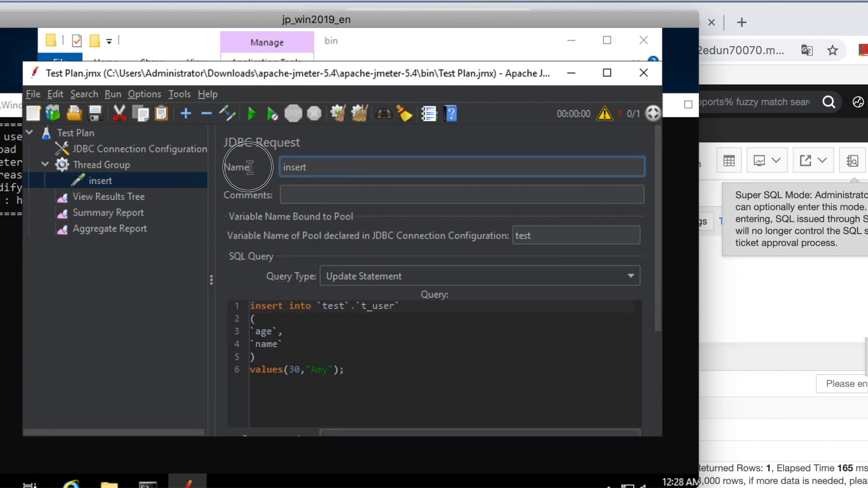
key("BackSpace")
type("select")
Step: Replace the insert statement in the JDBC Request's query with "select * from t_user;"
left_click(341, 334)
left_click_drag(358, 368, 251, 344)
mouse_move(236, 309)
left_mouse_down()
mouse_move(220, 304)
mouse_move(252, 305)
left_mouse_up()
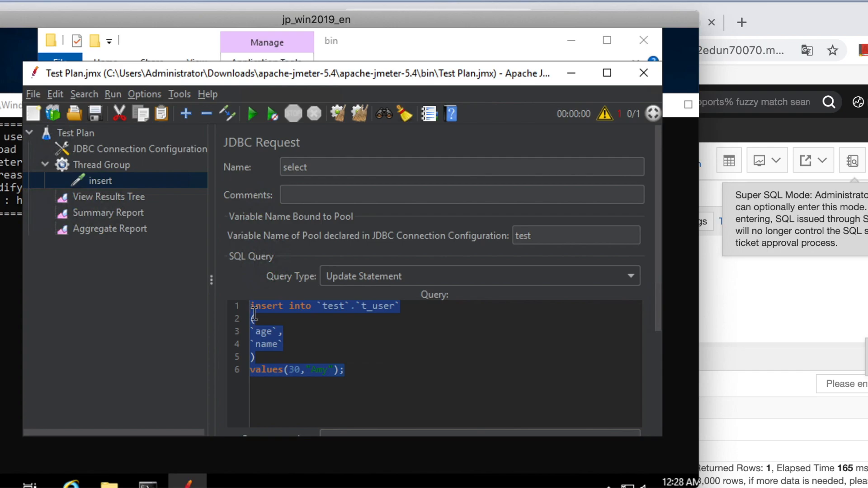
key("BackSpace")
type("se")
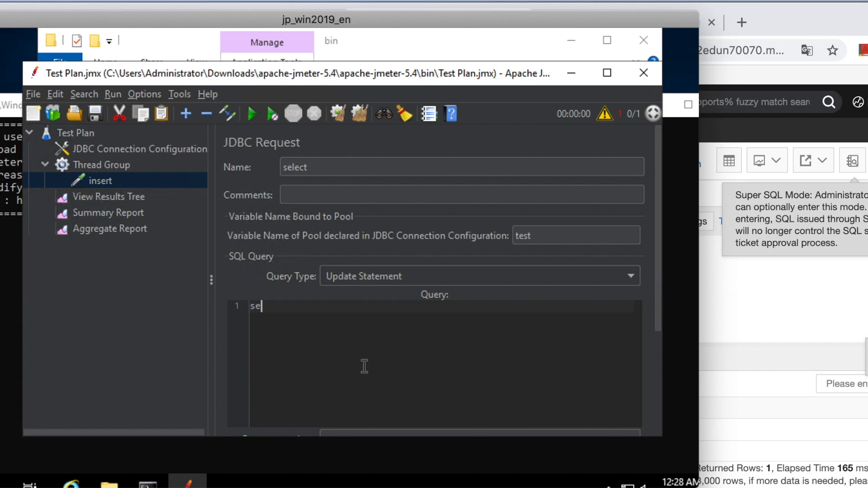
type("lect * from ")
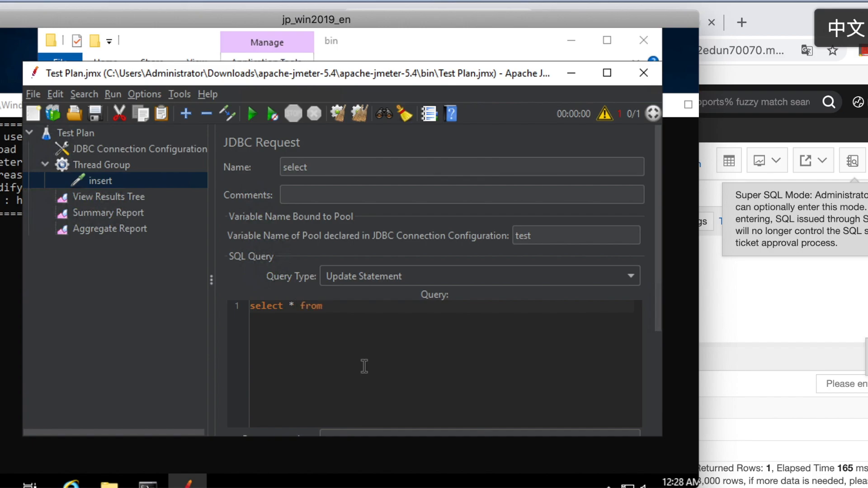
type("t_us")
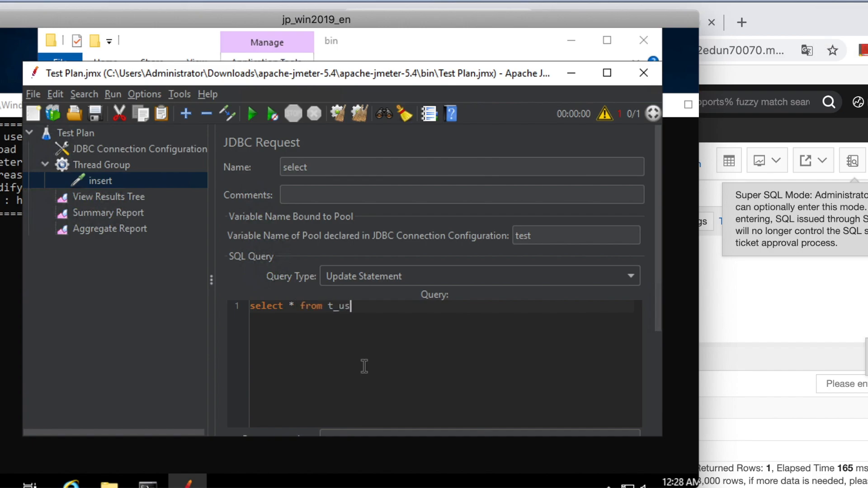
type("er;")
left_click_drag(384, 305, 271, 302)
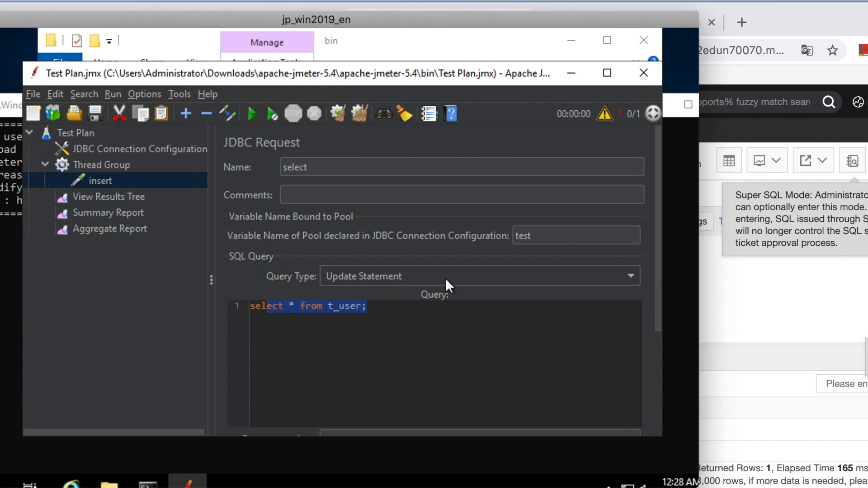
Step: Set the JDBC Request's query type to Select Statement
left_click(443, 275)
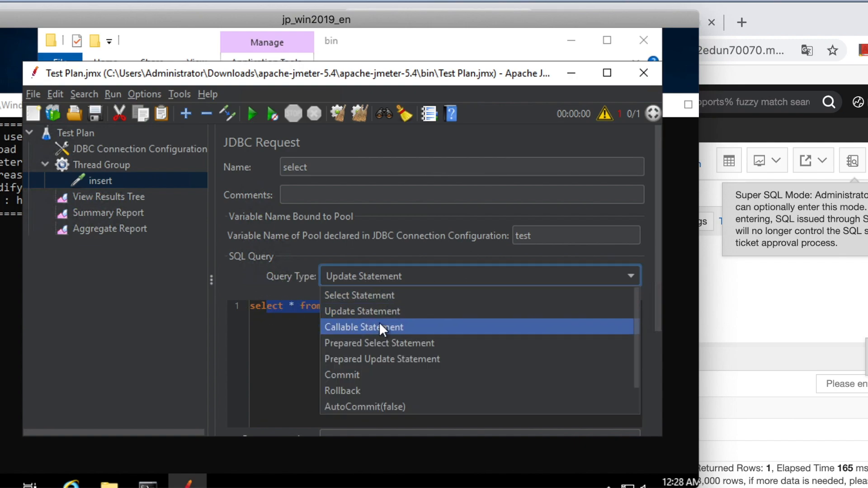
left_click(372, 299)
left_click(344, 332)
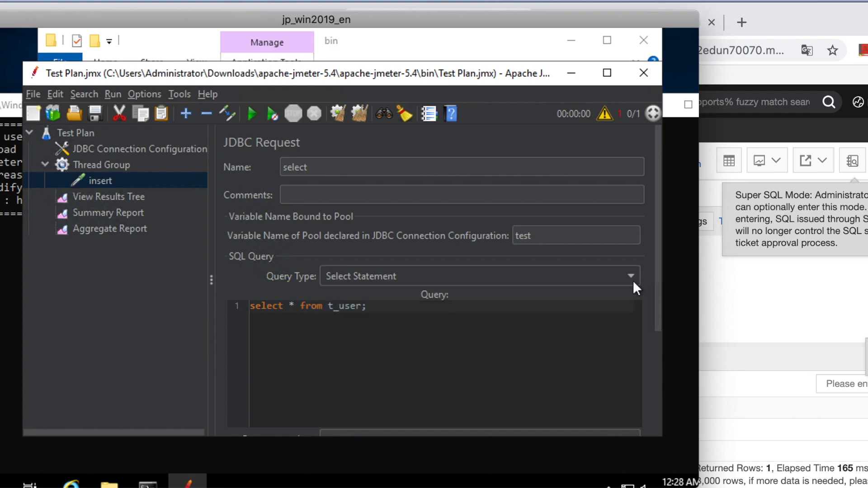
Step: Clear all previous results, run the select test and view its Summary Report sorted by throughput
left_click(138, 210)
left_click(355, 112)
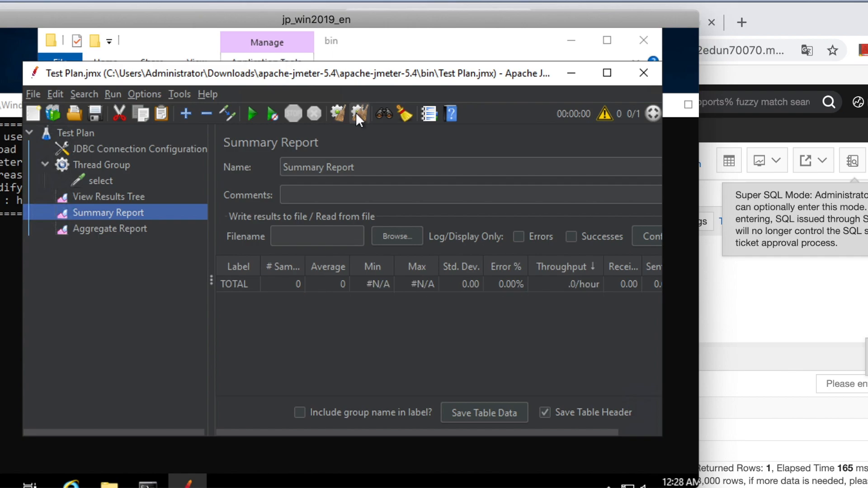
left_click(152, 198)
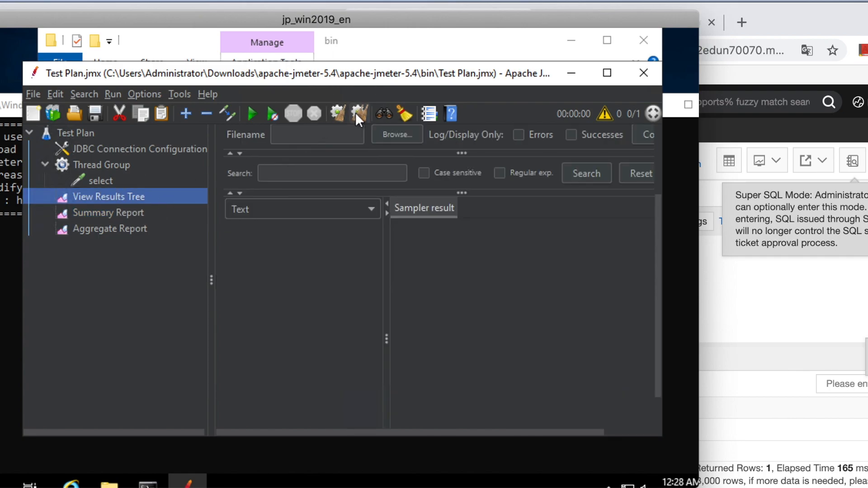
left_click(133, 230)
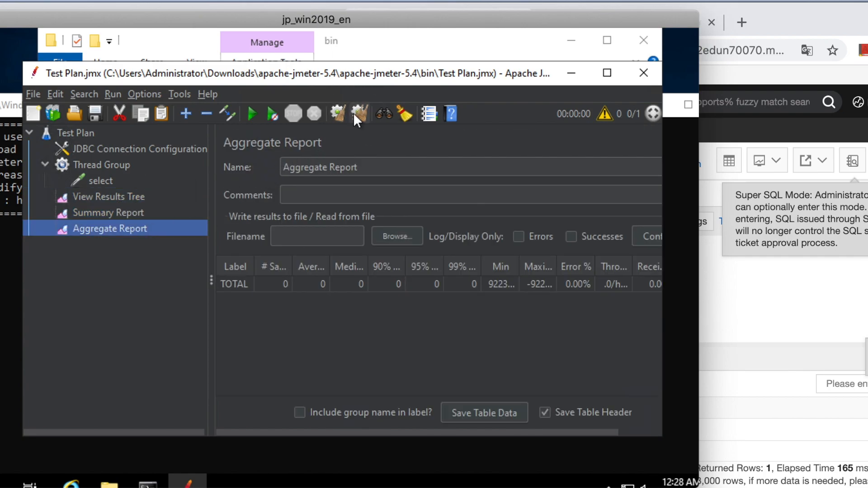
left_click(131, 213)
left_click(252, 113)
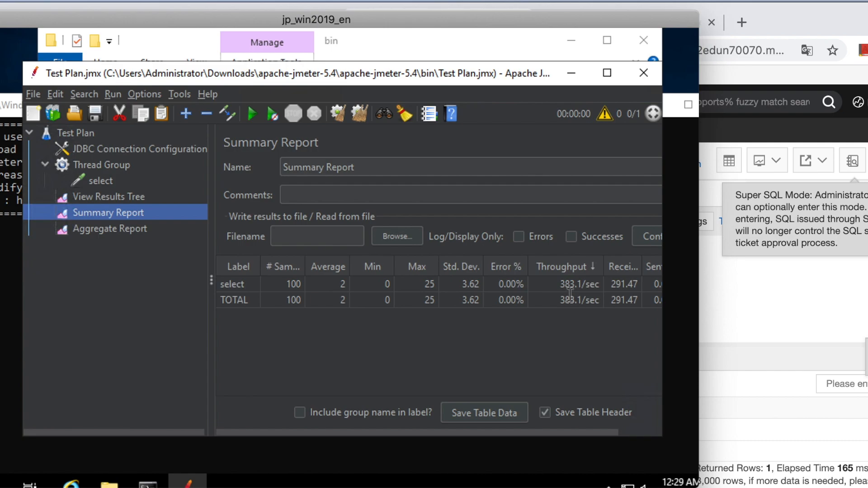
left_click(565, 264)
Step: Switch to the DMS SQL console and execute only the statement "select count(*) from t_user;"
left_click(769, 295)
left_click(520, 283)
left_click_drag(465, 311, 271, 308)
left_click(294, 219)
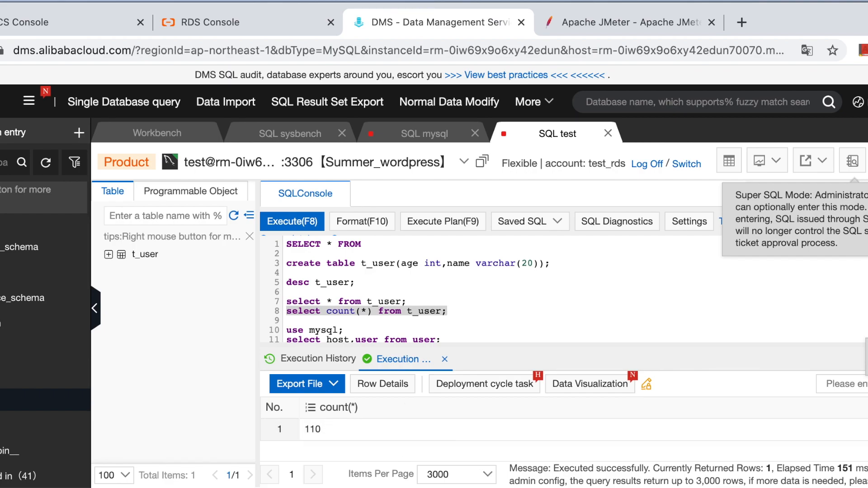
Step: Return to JMeter, duplicate the select JDBC Request and rename the copy insert
key("super+Tab")
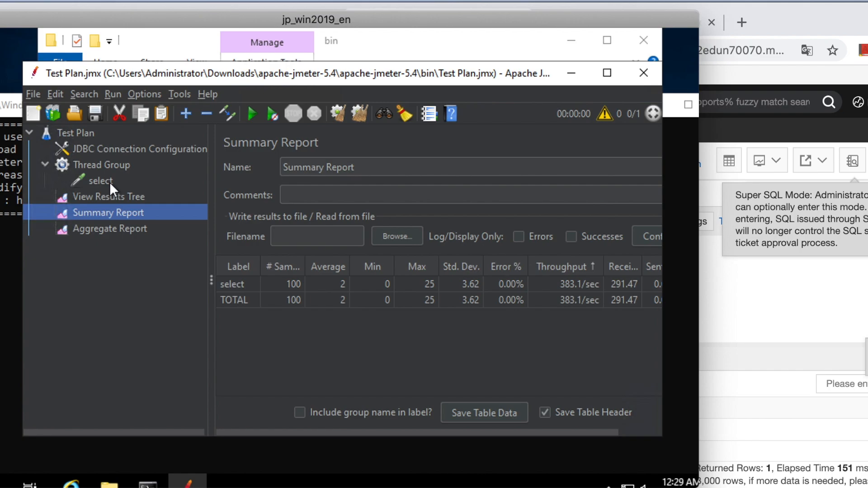
right_click(85, 181)
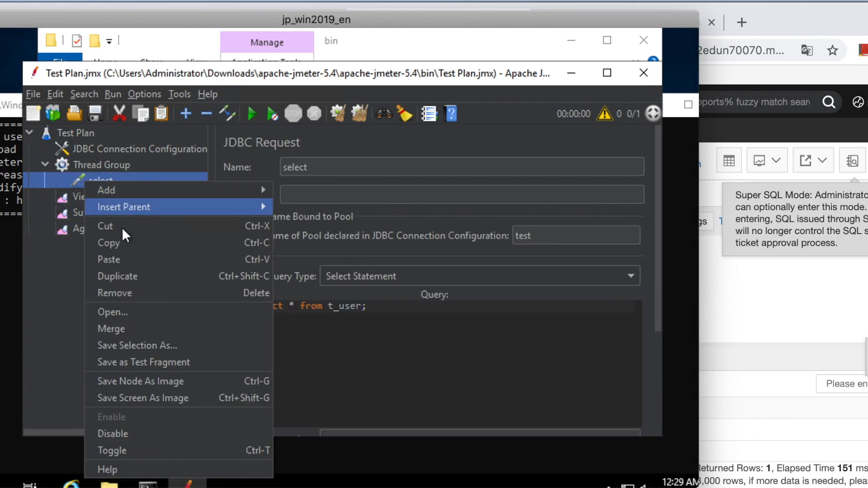
left_click(121, 276)
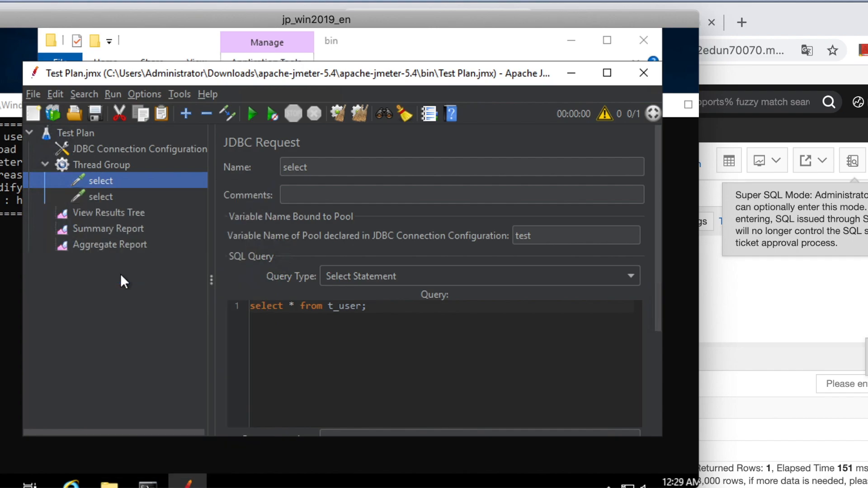
left_click(95, 197)
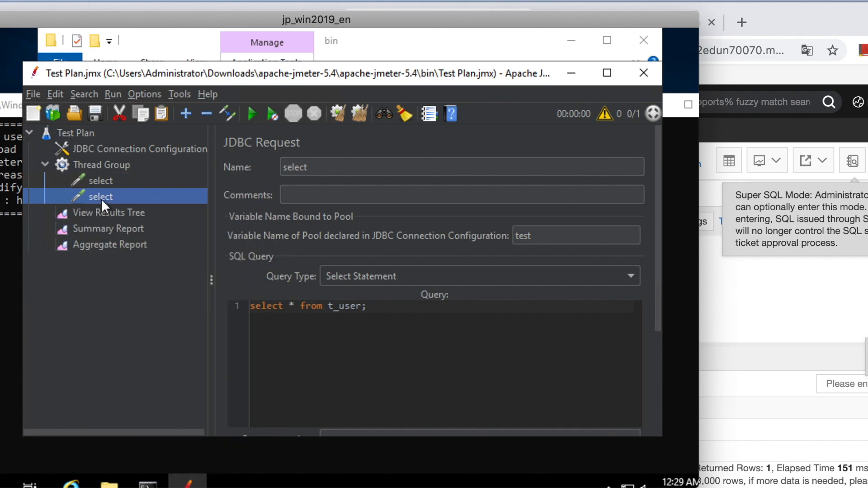
left_click(316, 167)
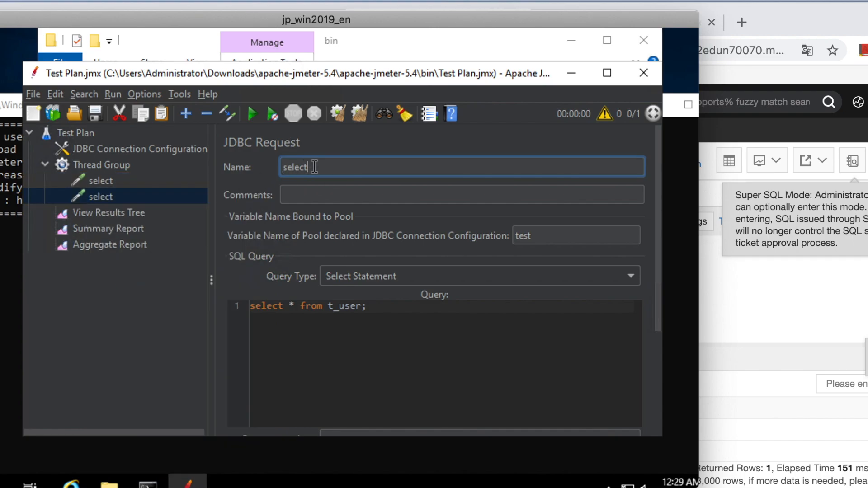
key("ctrl+a")
key("BackSpace")
type("insert")
Step: Change the insert request to an Update Statement whose query inserts age 10 and the sample name into `test`.`t_user`
left_click(353, 333)
left_click_drag(367, 307, 244, 308)
key("BackSpace")
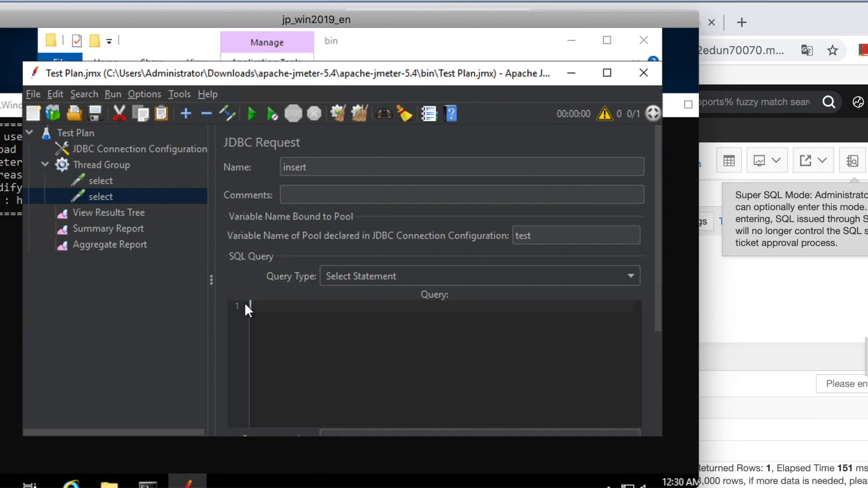
left_click(378, 273)
left_click(365, 311)
left_click(288, 326)
type("insert into `test`.`t_user")
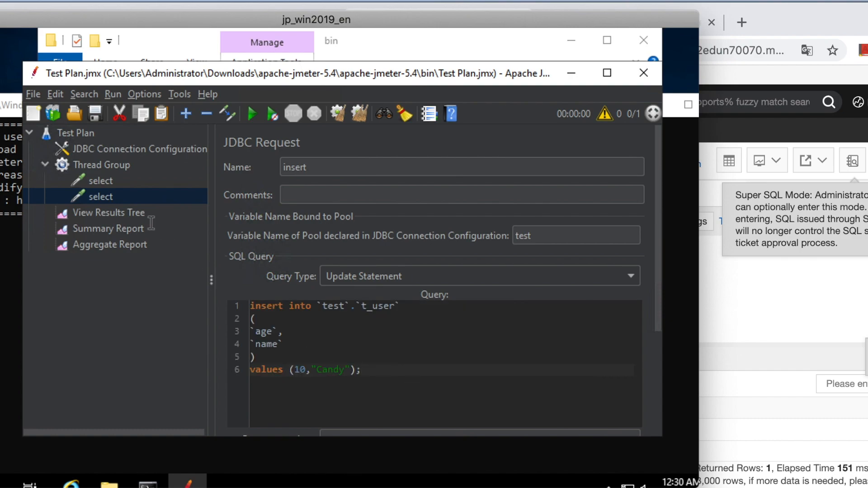
left_click(103, 181)
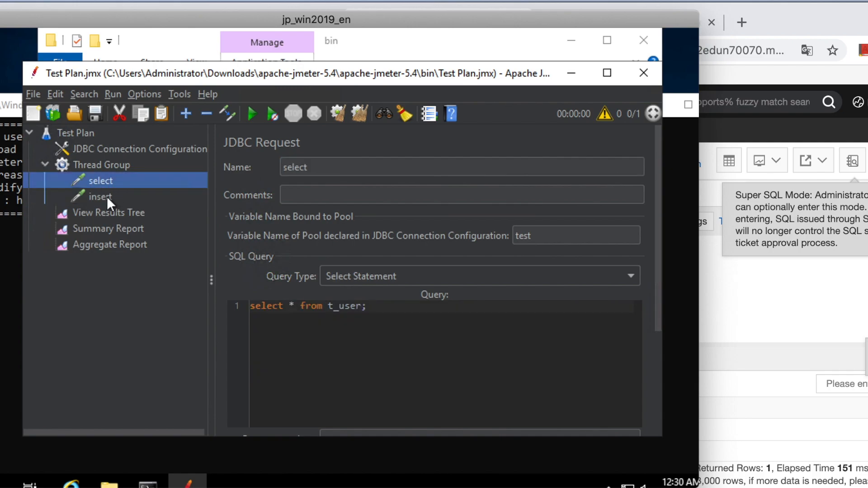
left_click(116, 197)
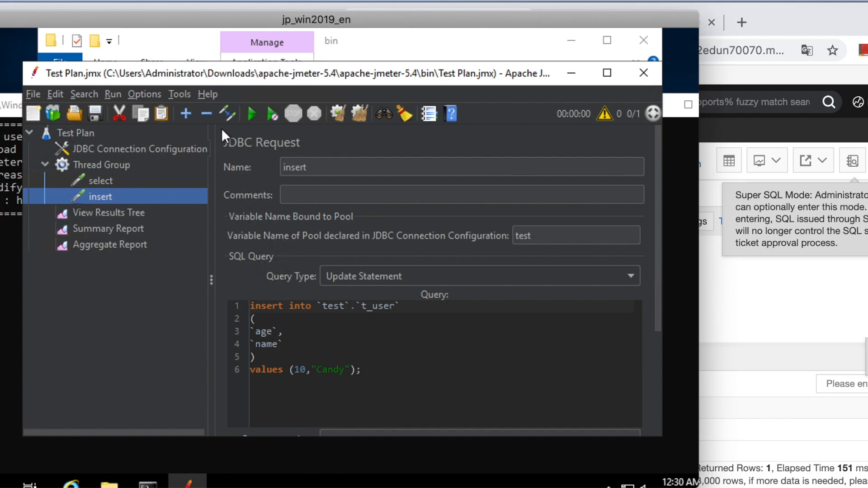
Step: Clear the previous results, run the test and examine the select and insert rows of the Summary Report
left_click(132, 213)
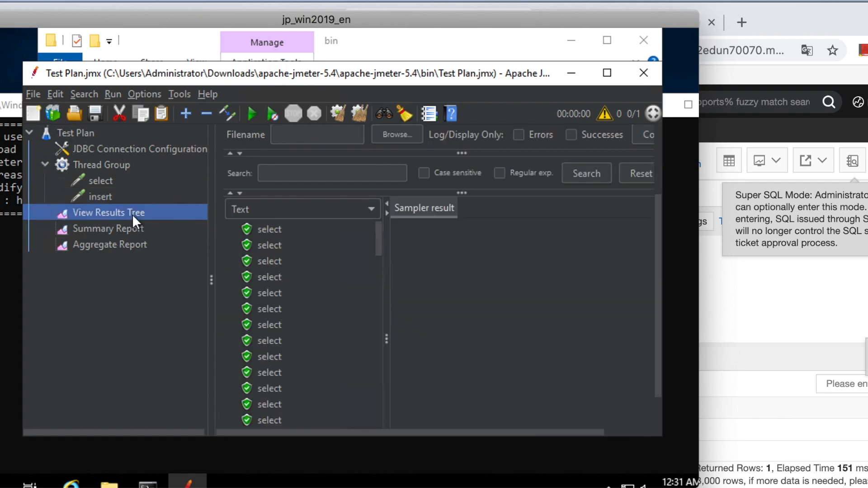
left_click(353, 109)
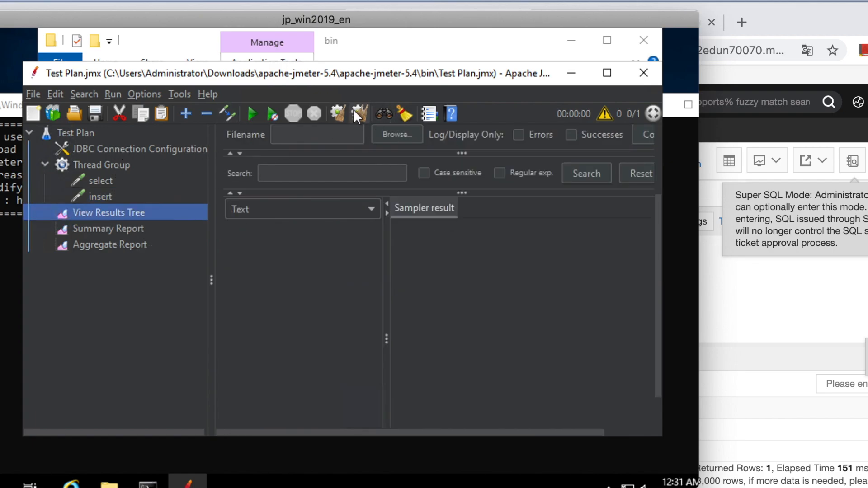
left_click(157, 246)
left_click(149, 227)
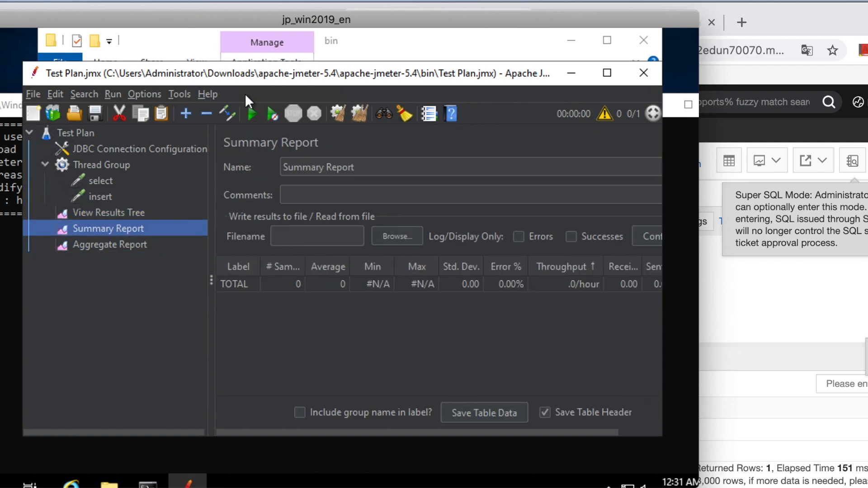
left_click(248, 111)
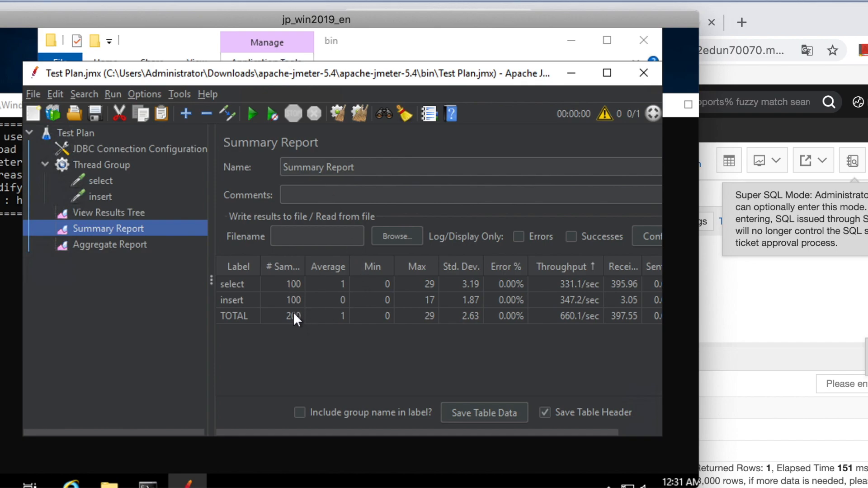
scroll(539, 289, "right", 1)
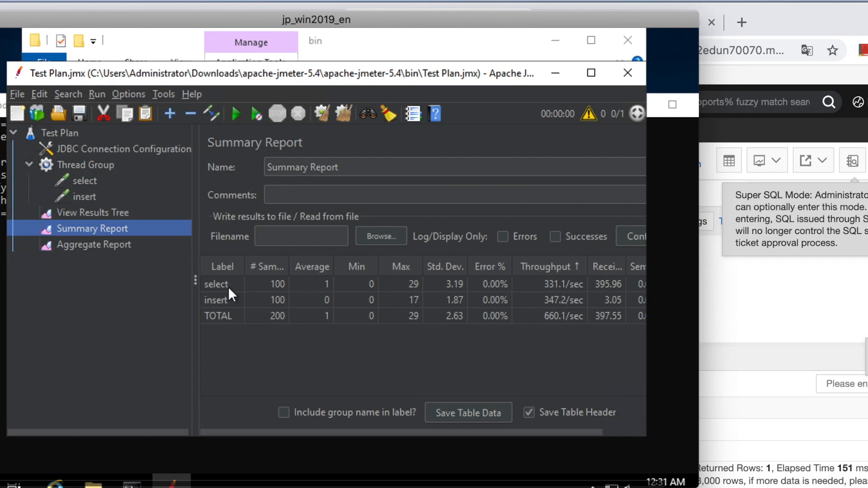
left_click_drag(215, 285, 493, 289)
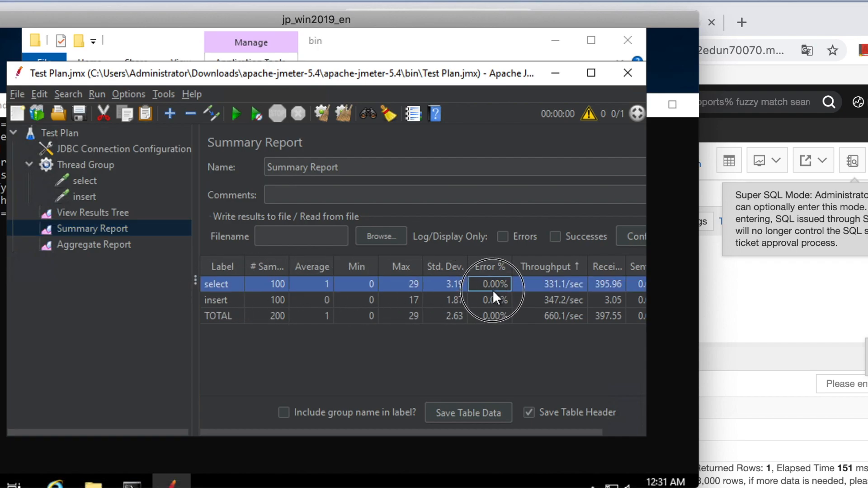
left_click(216, 300)
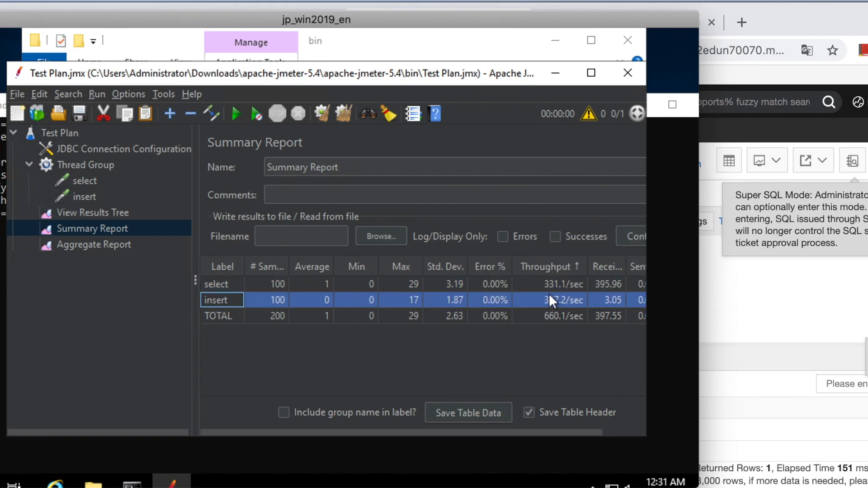
left_click(563, 296)
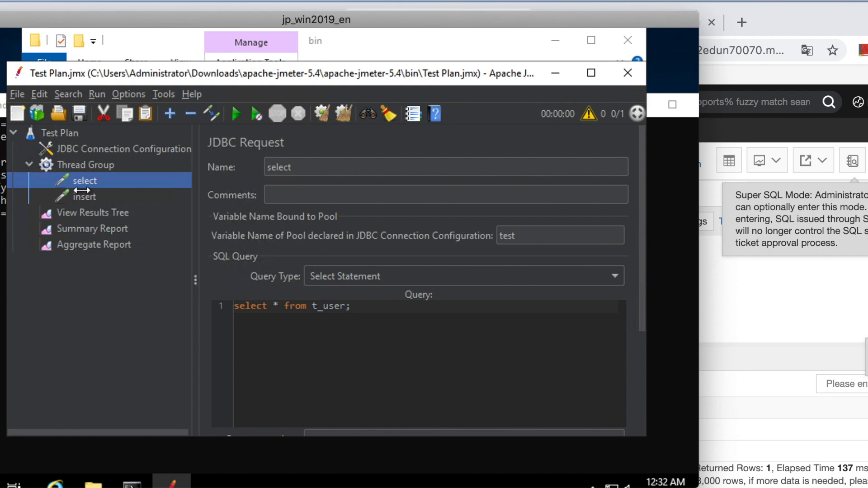
Step: Add a Throughput Controller at the start of the Thread Group and nest the select request inside it
right_click(107, 166)
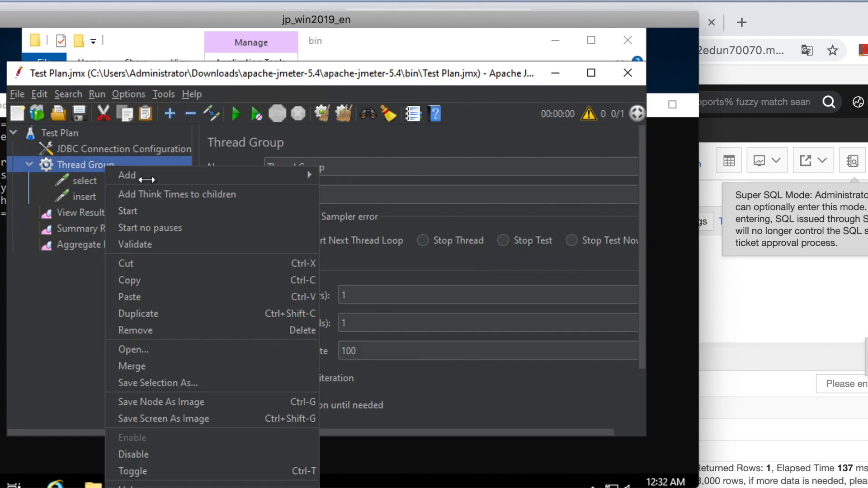
mouse_move(172, 179)
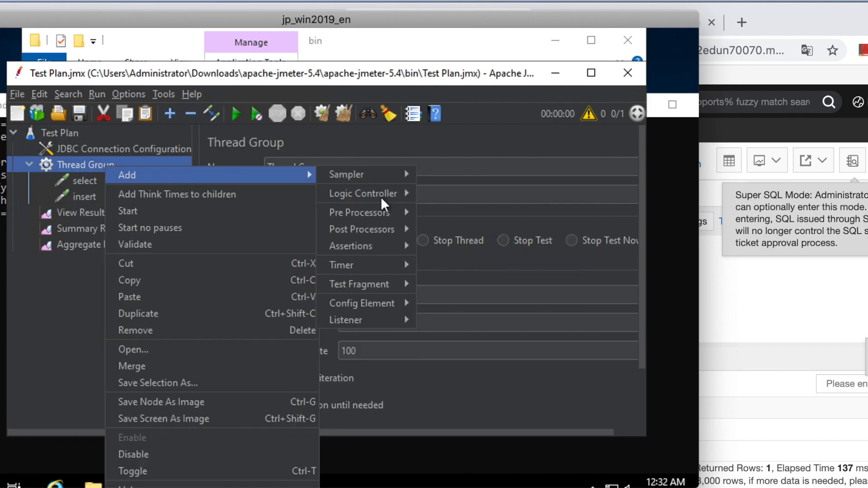
mouse_move(379, 194)
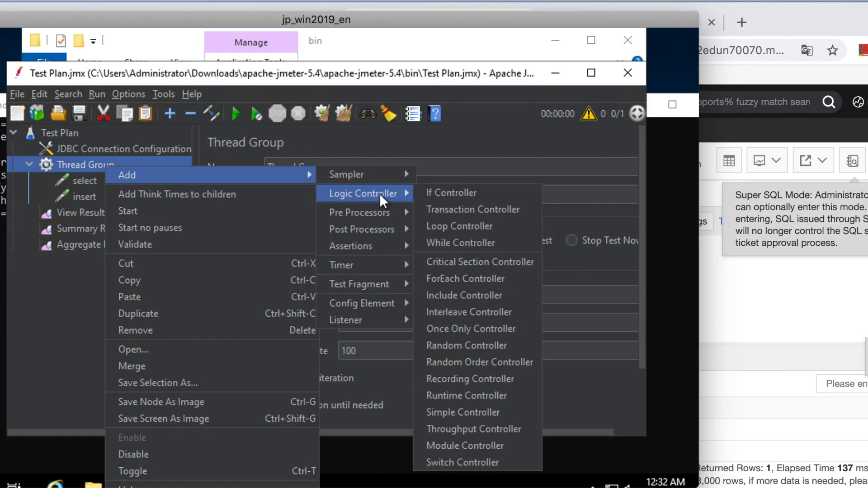
left_click(457, 428)
left_click(87, 213)
left_click_drag(87, 212, 91, 178)
left_click(69, 197)
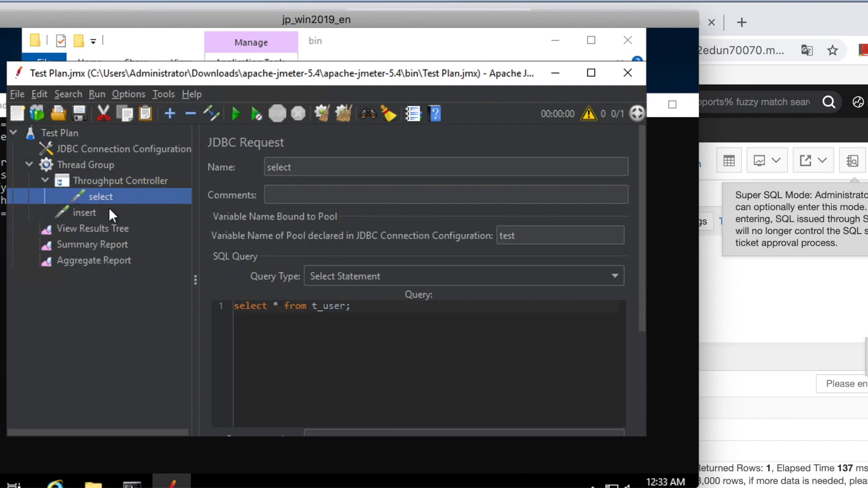
key("Down")
Step: Set the Throughput Controller's throughput to 70.0 percent executions
left_click(99, 183)
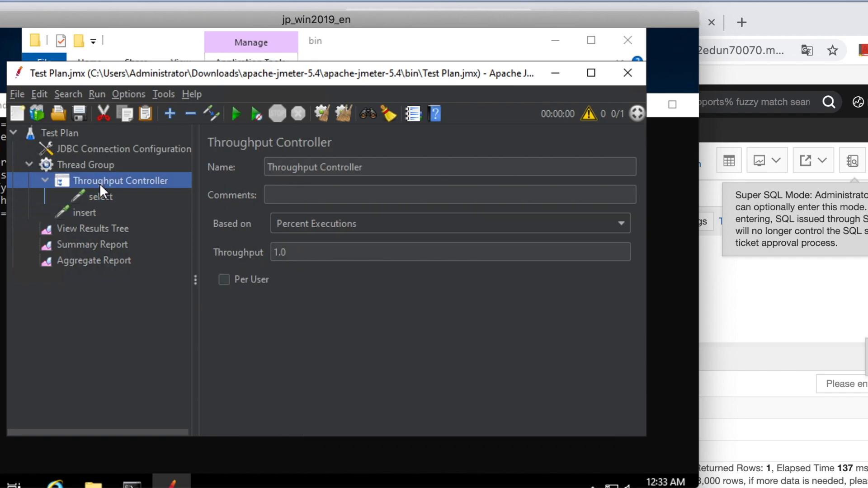
left_click(280, 252)
key("BackSpace")
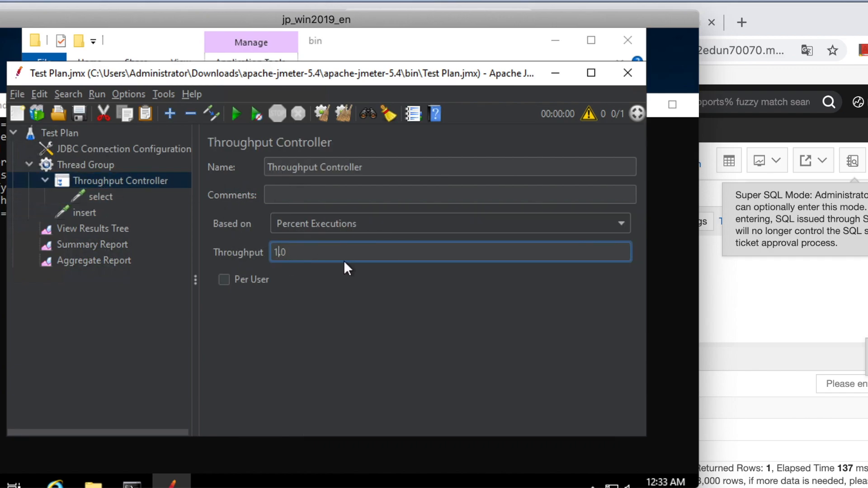
key("BackSpace")
key("BackSpace")
type("70.")
Step: Rename the Throughput Controller as select_70%
left_click(369, 168)
left_click_drag(378, 166, 267, 165)
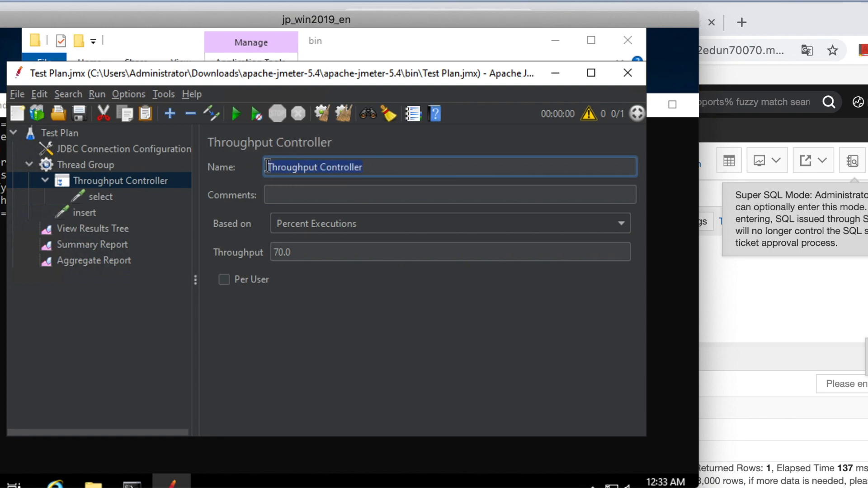
type("select_")
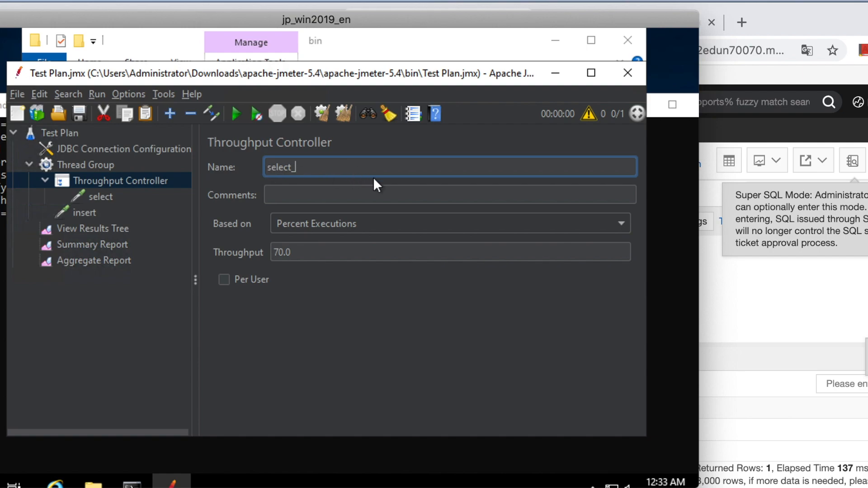
type("70%")
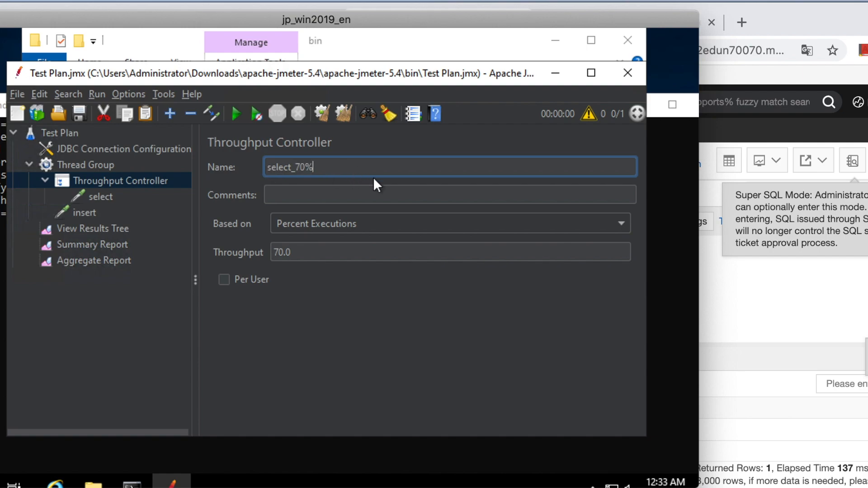
Step: Add a second Throughput Controller to the Thread Group
left_click(115, 210)
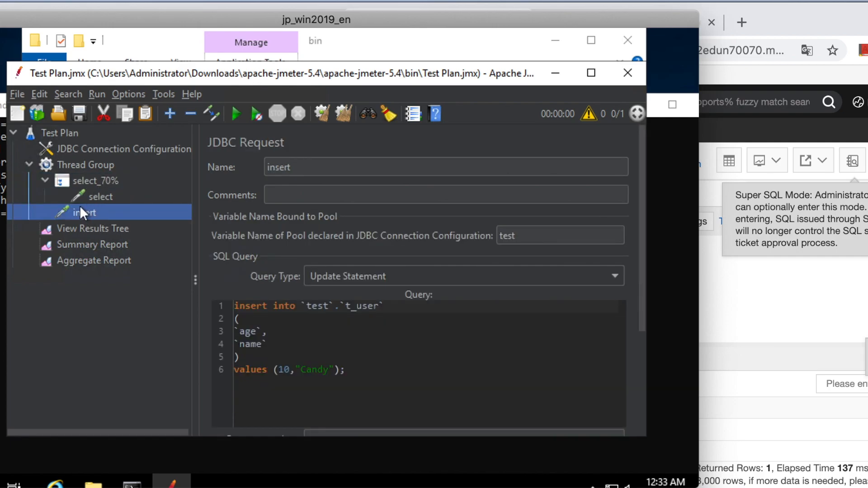
left_click(74, 164)
right_click(75, 164)
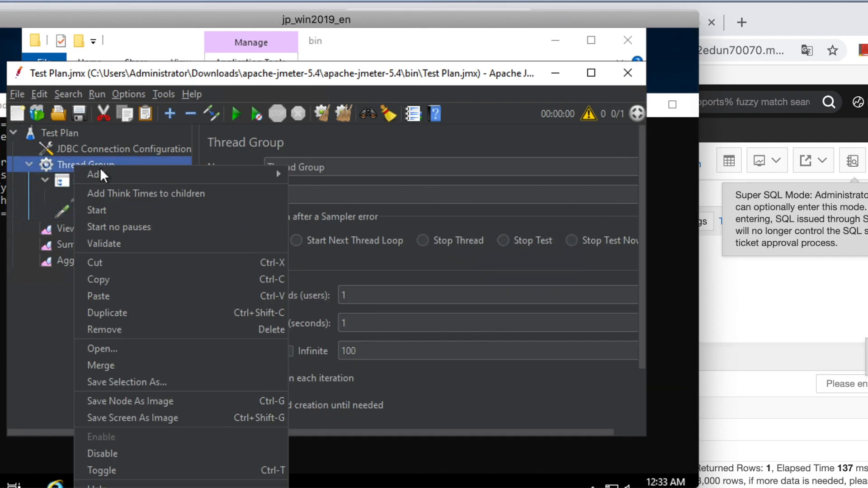
mouse_move(131, 179)
mouse_move(332, 196)
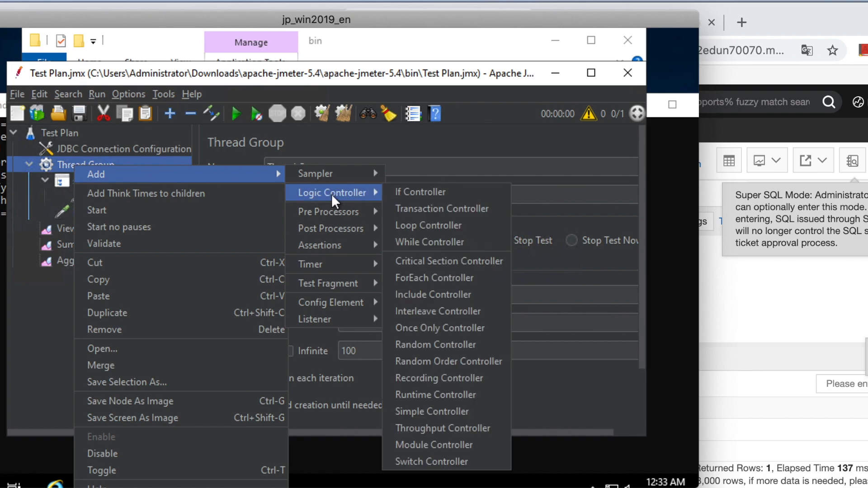
left_click(421, 428)
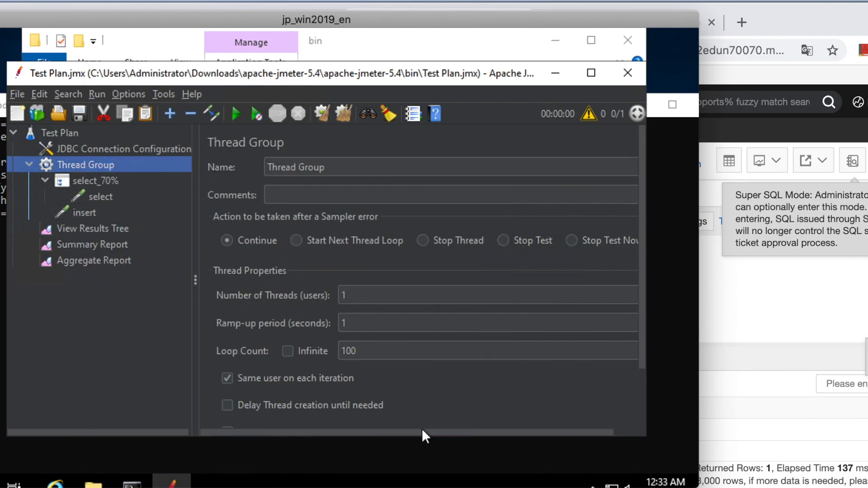
Step: Name the new Throughput Controller insert_20% and set its throughput to 20.0 percent executions
left_click_drag(368, 166, 248, 166)
key("BackSpace")
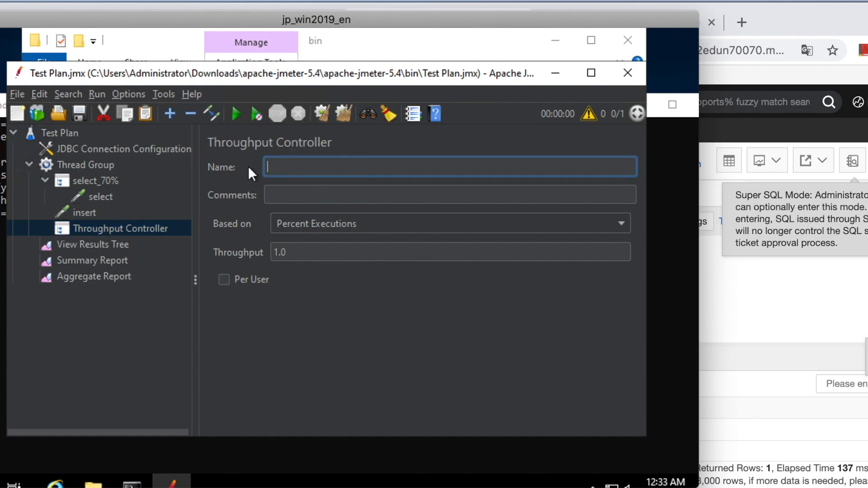
type("insert_20%")
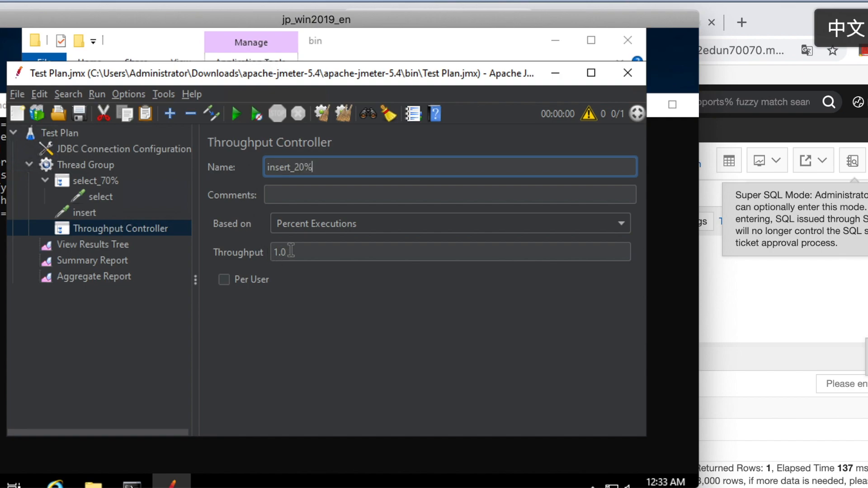
left_click_drag(286, 252, 277, 252)
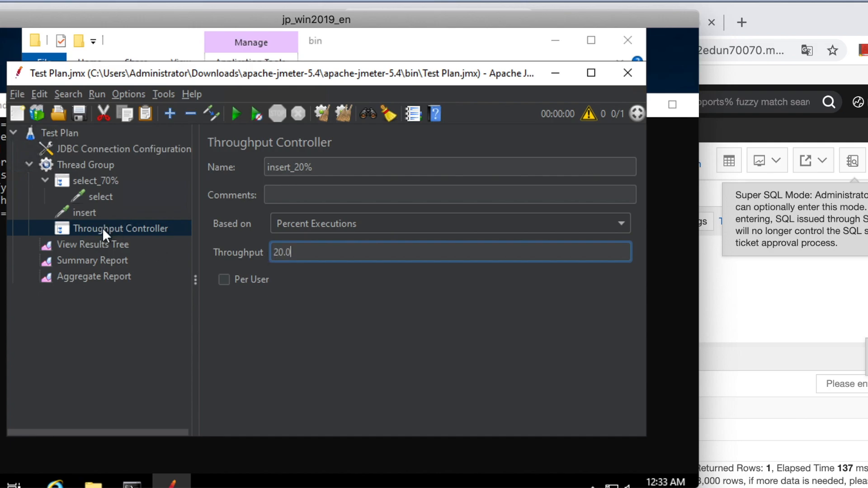
Step: Nest the insert request inside the insert_20% controller and review the settings of both throughput controllers
mouse_move(94, 213)
left_mouse_down()
mouse_move(67, 208)
mouse_move(91, 226)
left_mouse_up()
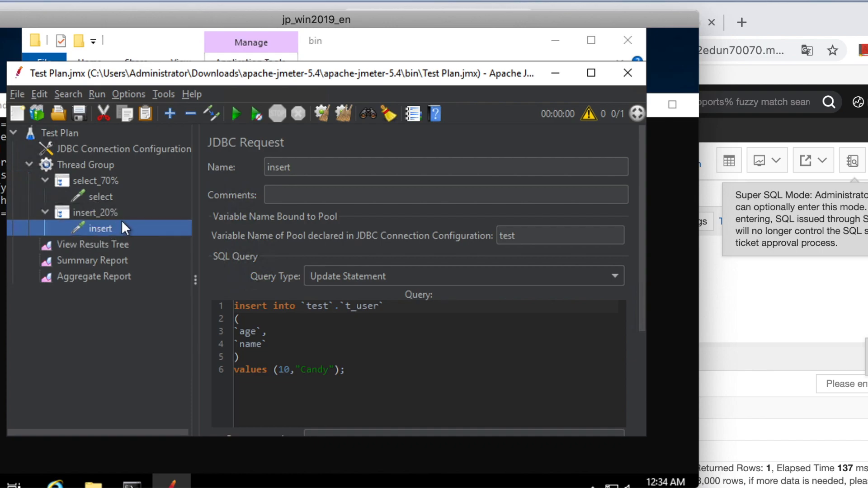
left_click(113, 211)
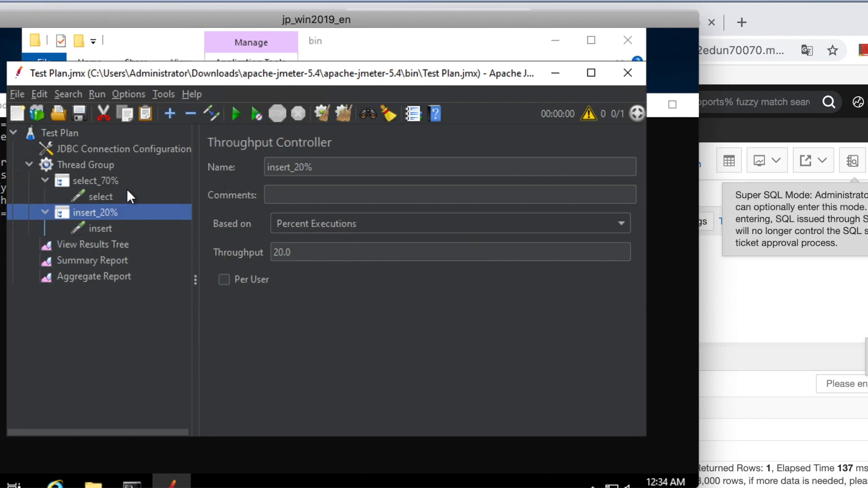
left_click(104, 181)
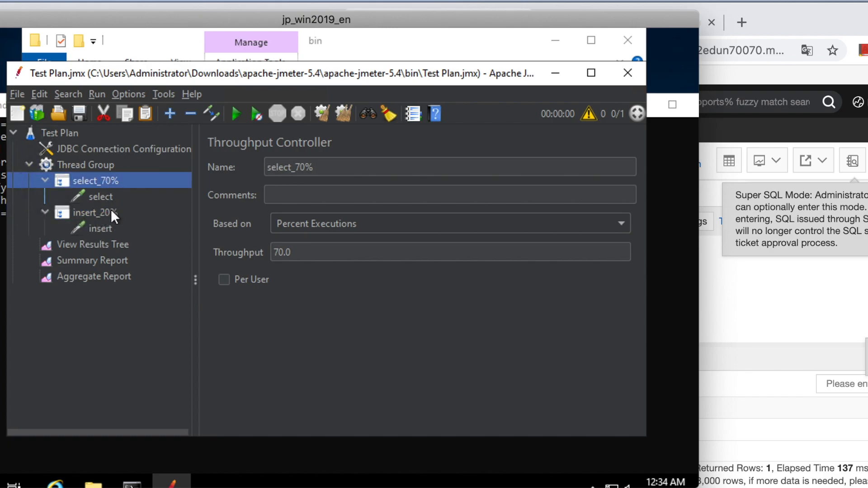
Step: Switch to the DMS SQL console in the browser and execute the truncate table t_user statement
left_click(751, 290)
left_click(436, 318)
scroll(436, 318, "down", 3)
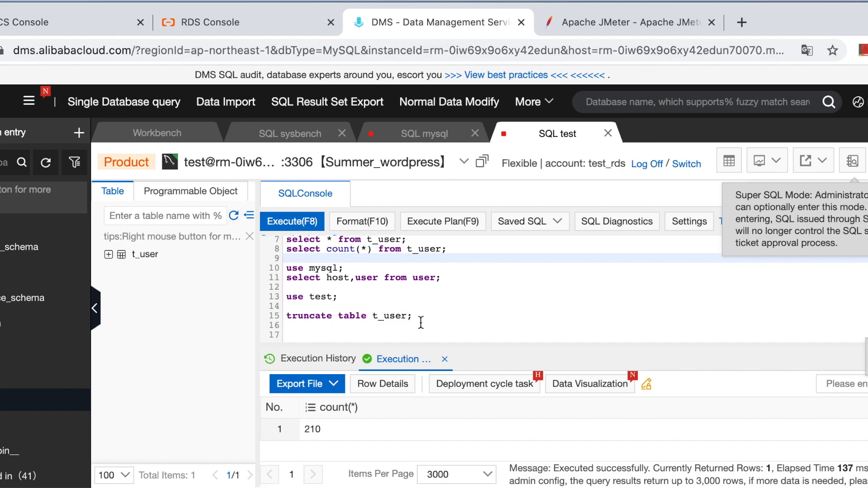
left_click_drag(420, 315, 276, 315)
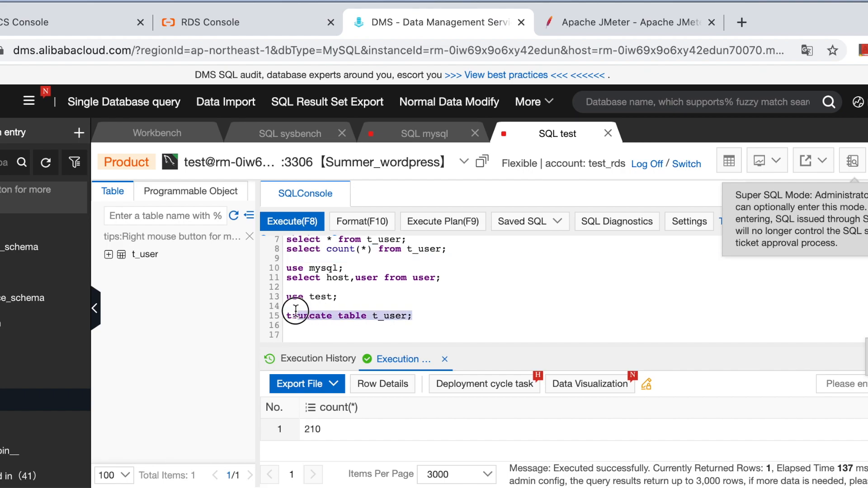
left_click(286, 220)
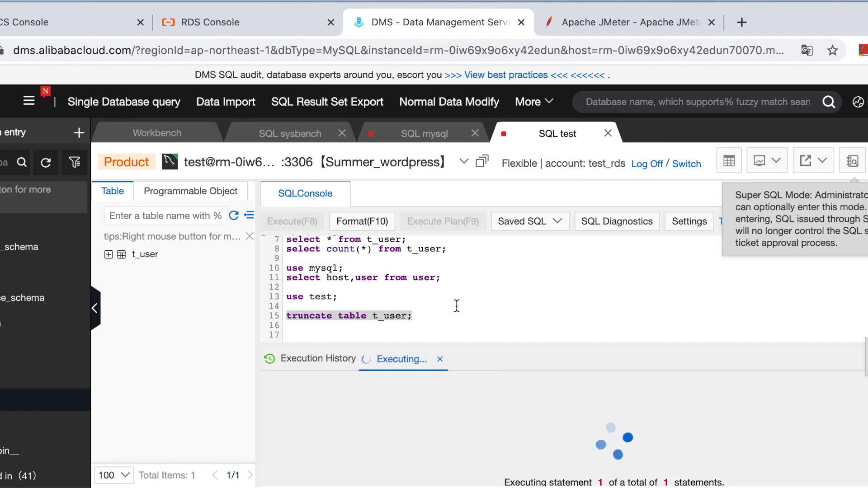
Step: Execute select count(*) from t_user to check the row count of the truncated table
scroll(457, 306, "up", 1)
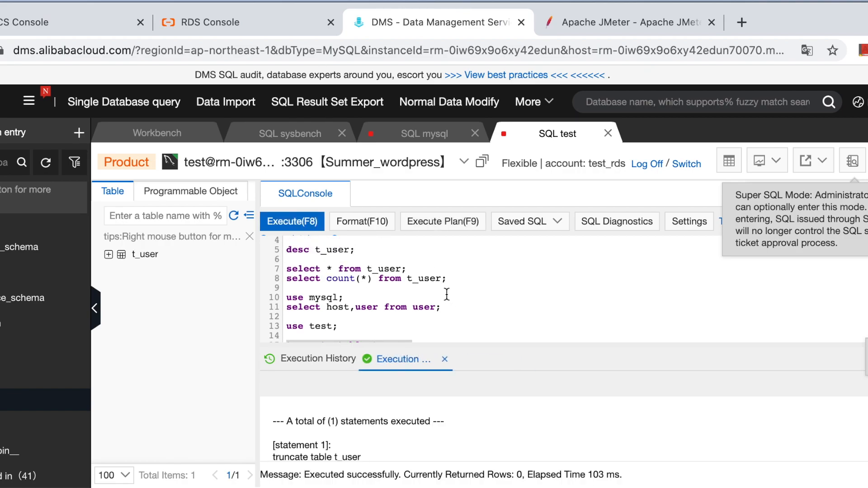
left_click_drag(457, 272, 279, 273)
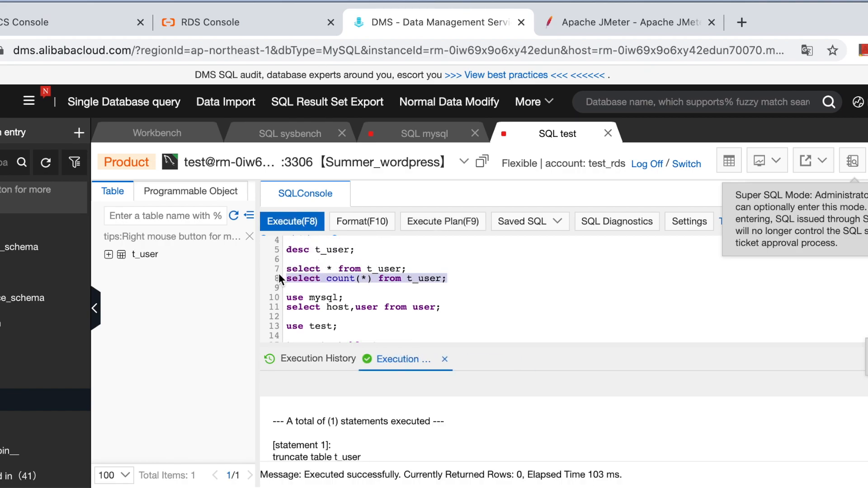
left_click(286, 225)
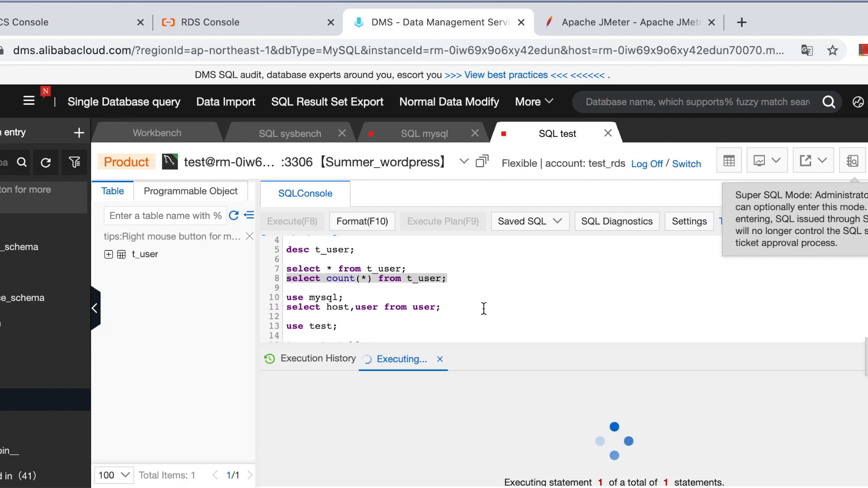
scroll(483, 308, "down", 3)
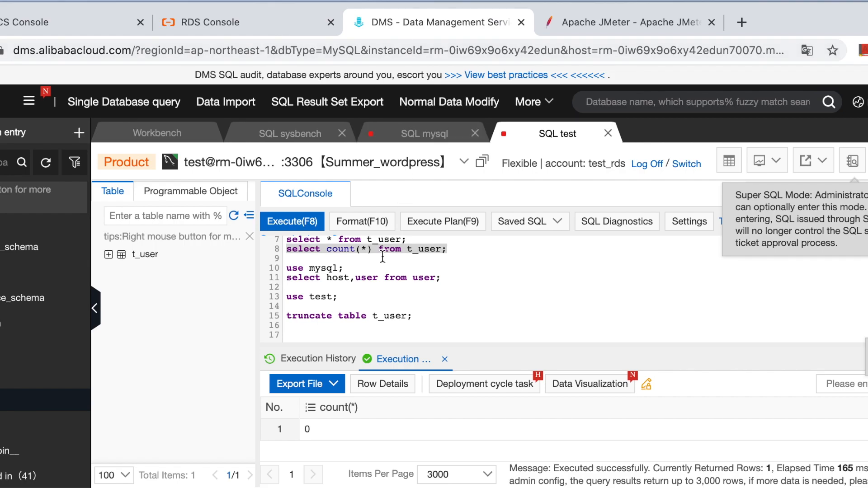
Step: Switch back to JMeter, run the weighted mixed test and examine the sample counts in the Summary Report
key("super+Tab")
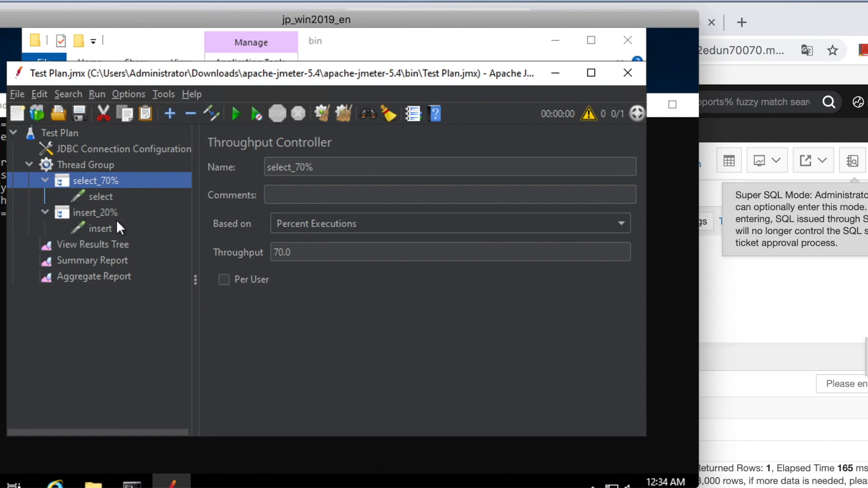
left_click(90, 212)
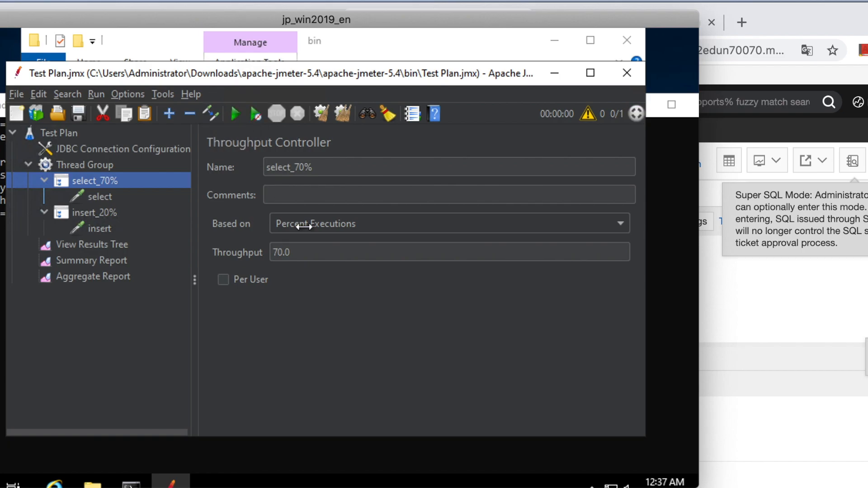
left_click(106, 260)
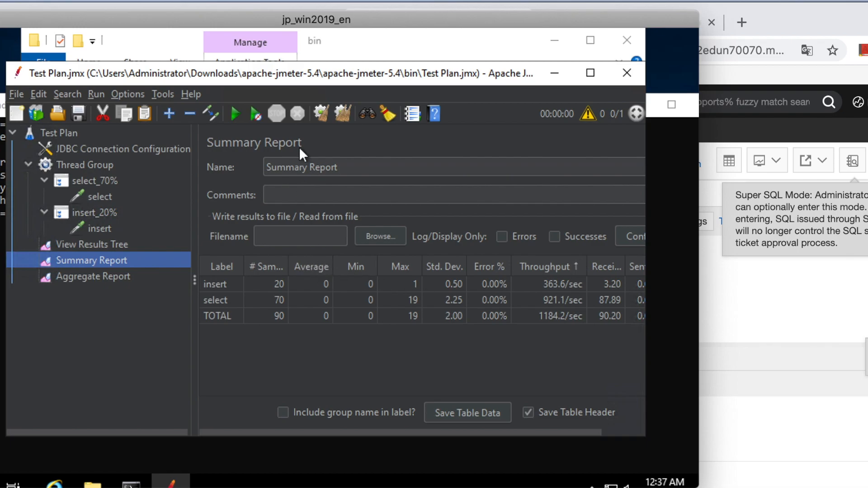
Step: Switch to the DMS SQL console and count the rows that the mixed test inserted into t_user
left_click(732, 285)
scroll(505, 305, "up", 2)
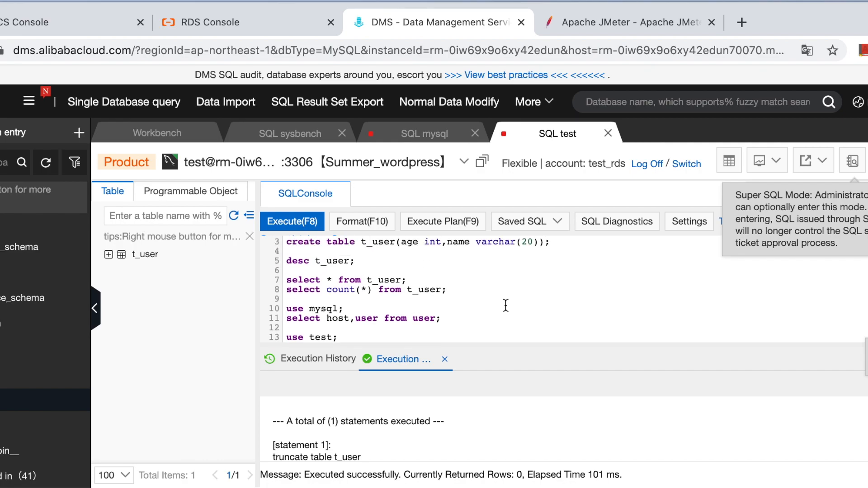
left_click_drag(463, 291, 262, 290)
left_click(290, 221)
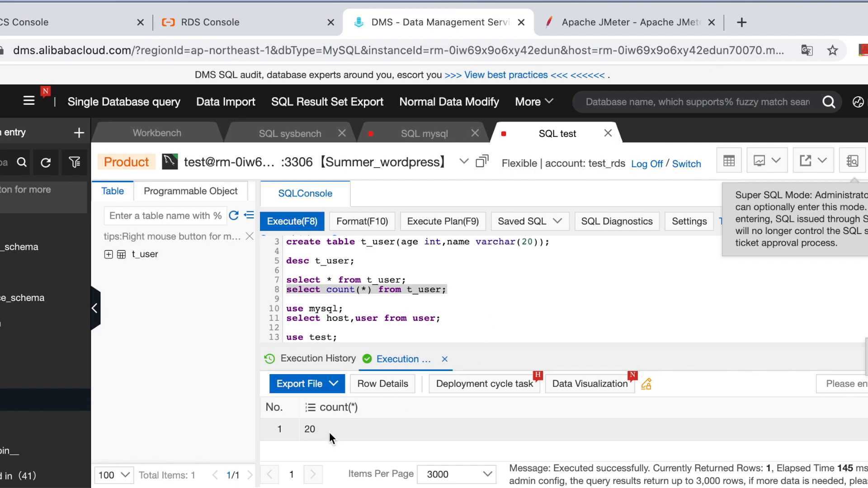
Step: Execute select * from t_user, review the returned rows through the last one and return to JMeter's Summary Report
left_click(385, 288)
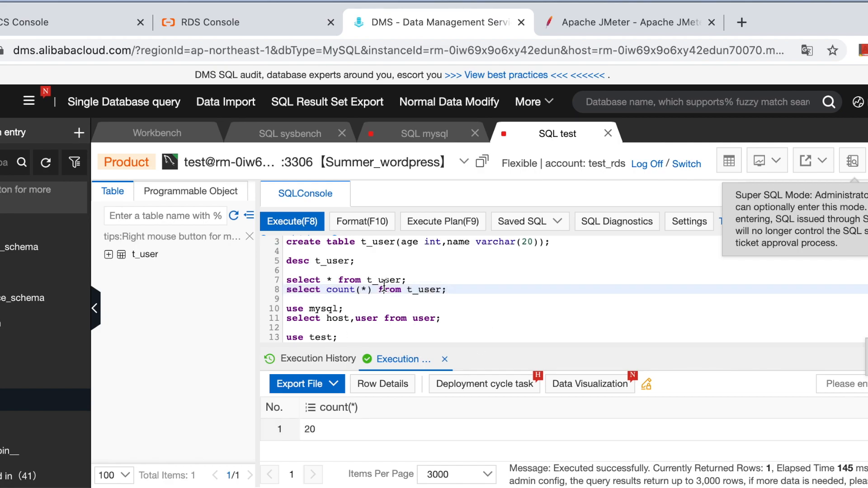
left_click_drag(417, 279, 283, 277)
left_click(291, 225)
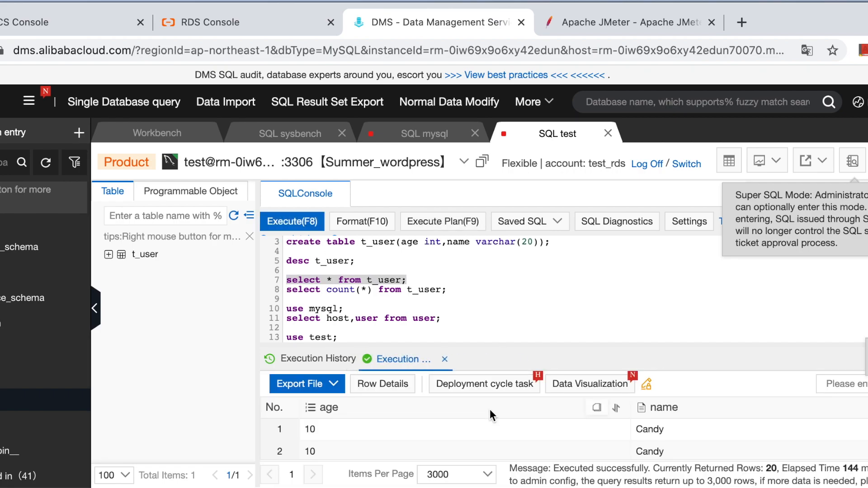
scroll(485, 440, "down", 2)
scroll(485, 440, "down", 8)
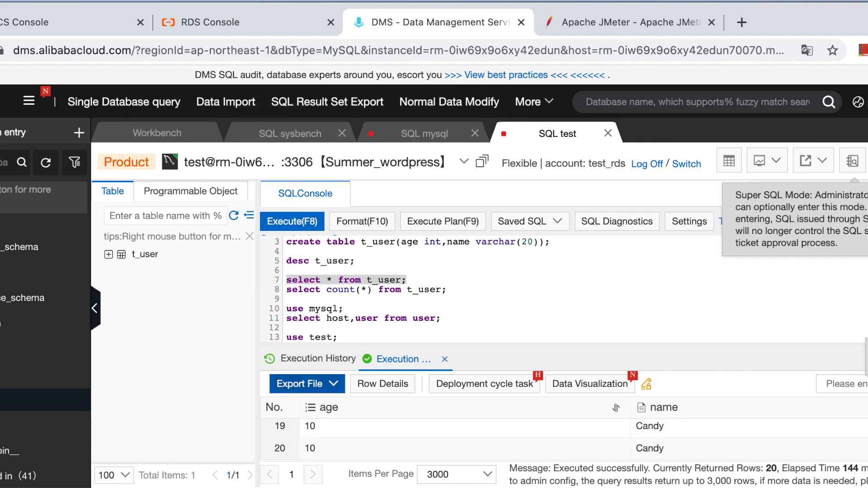
key("super+Tab")
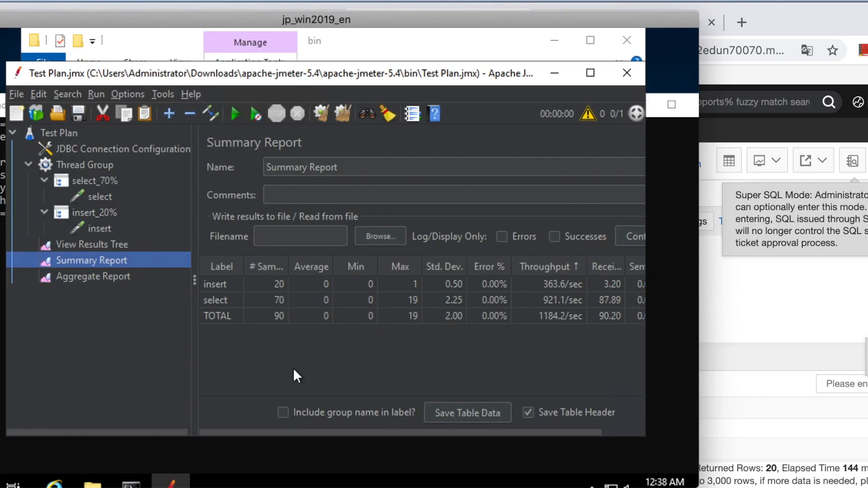